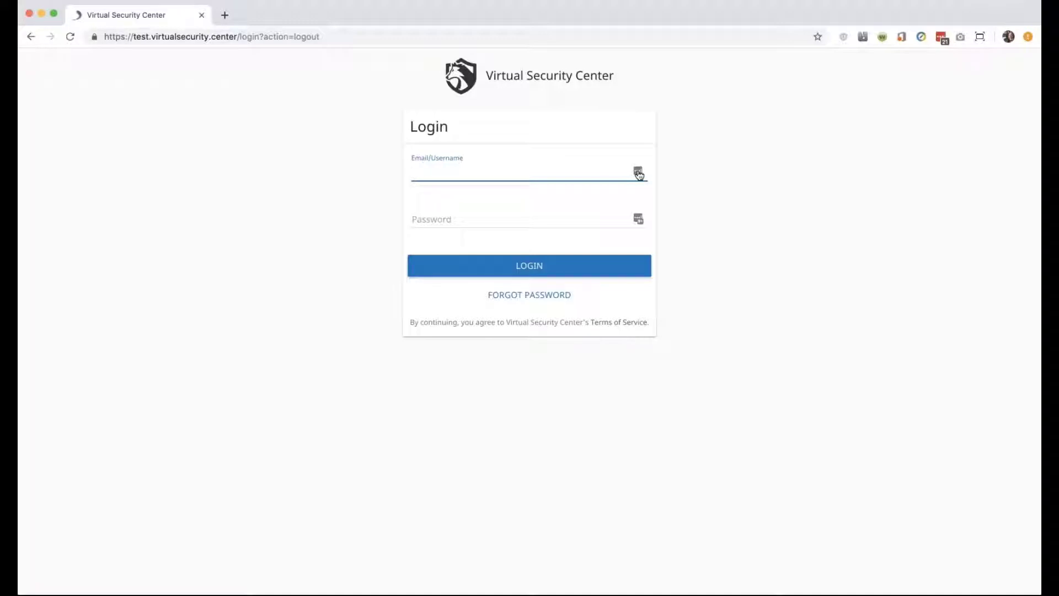
Sign in with the saved administrator login picked from the password manager.
{"action": "left_click", "coordinate": [638, 173]}
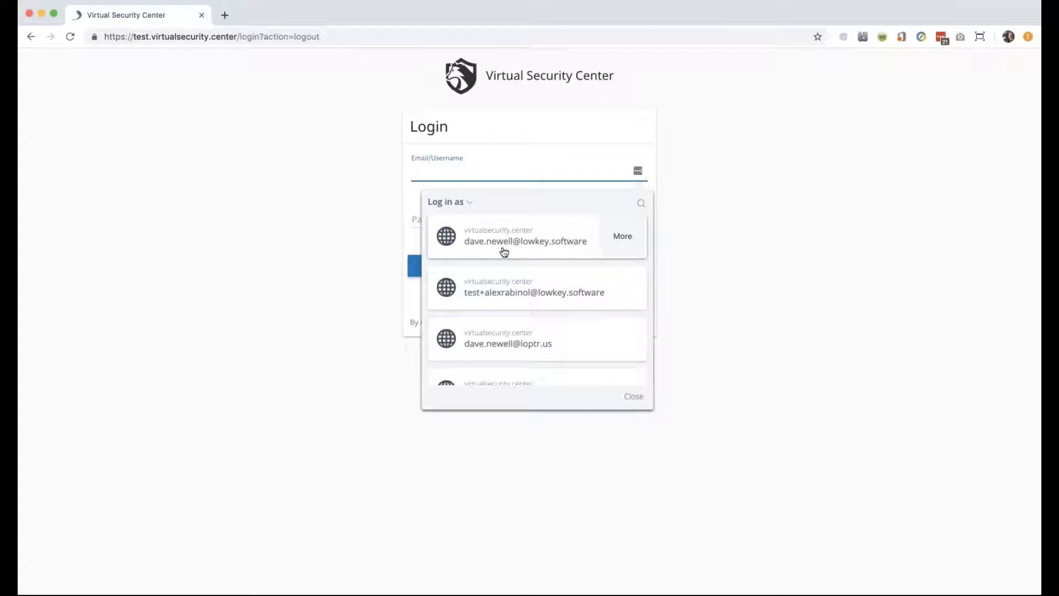
{"action": "scroll", "coordinate": [504, 252], "scroll_direction": "down", "scroll_amount": 2}
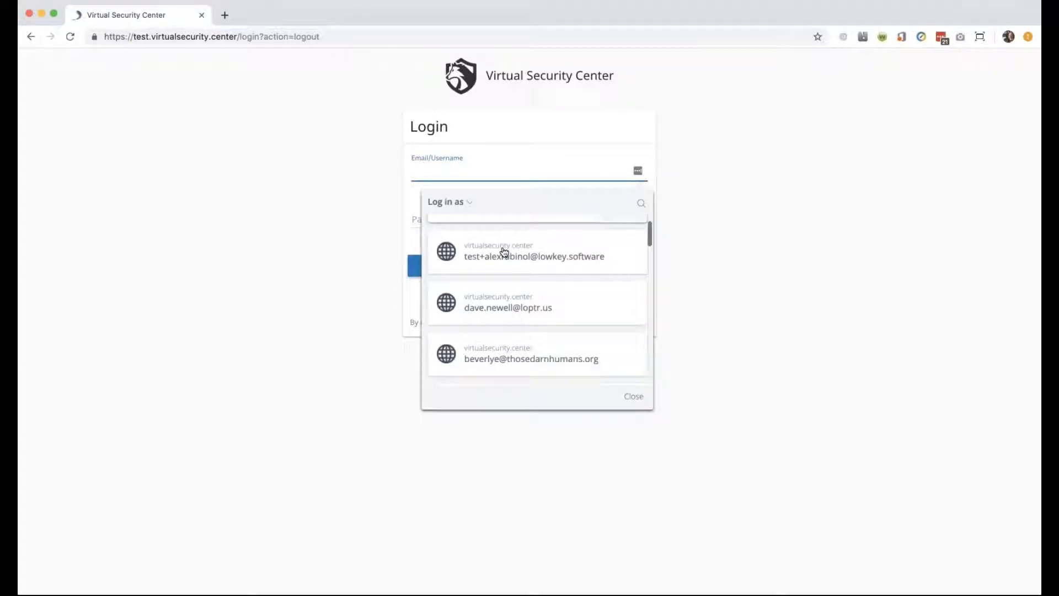
{"action": "left_click", "coordinate": [520, 343]}
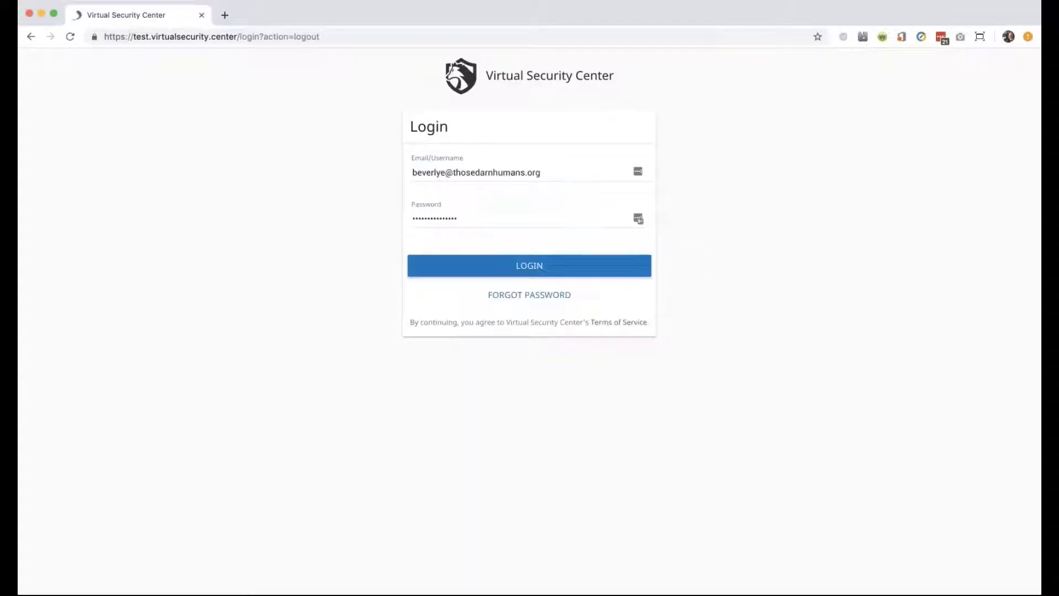
{"action": "left_click", "coordinate": [530, 267]}
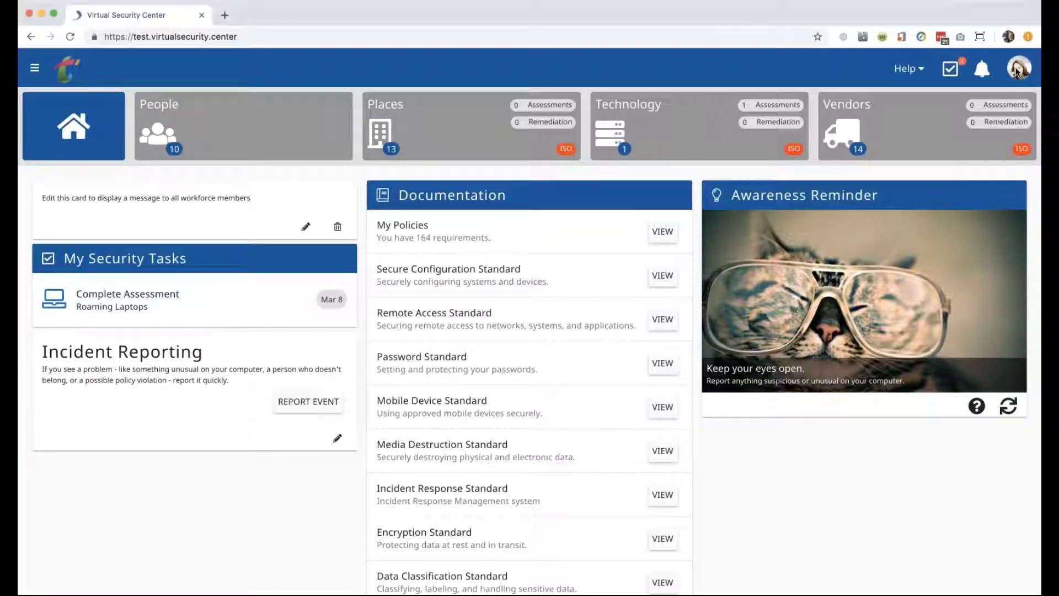
Open the People tile to list the organisation's workforce members.
{"action": "left_click", "coordinate": [202, 107]}
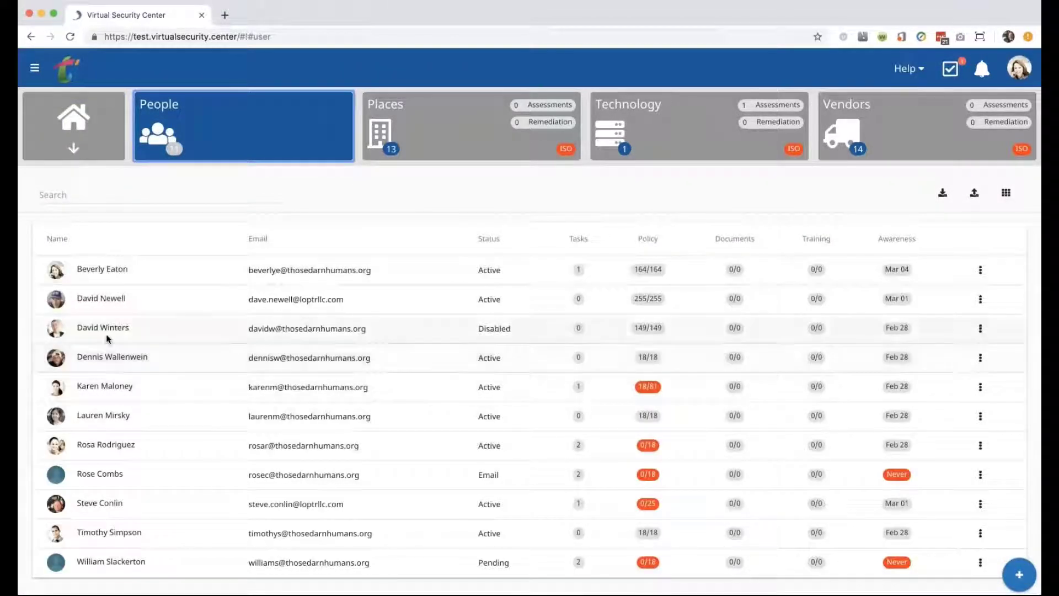
{"action": "scroll", "coordinate": [101, 441], "scroll_direction": "down", "scroll_amount": 1}
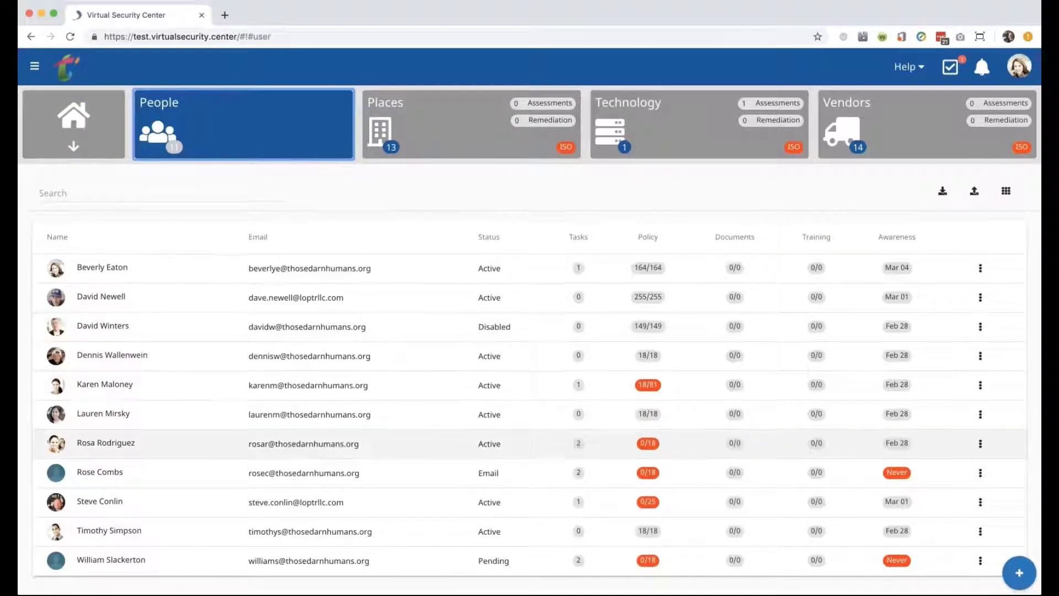
{"action": "scroll", "coordinate": [102, 473], "scroll_direction": "up", "scroll_amount": 1}
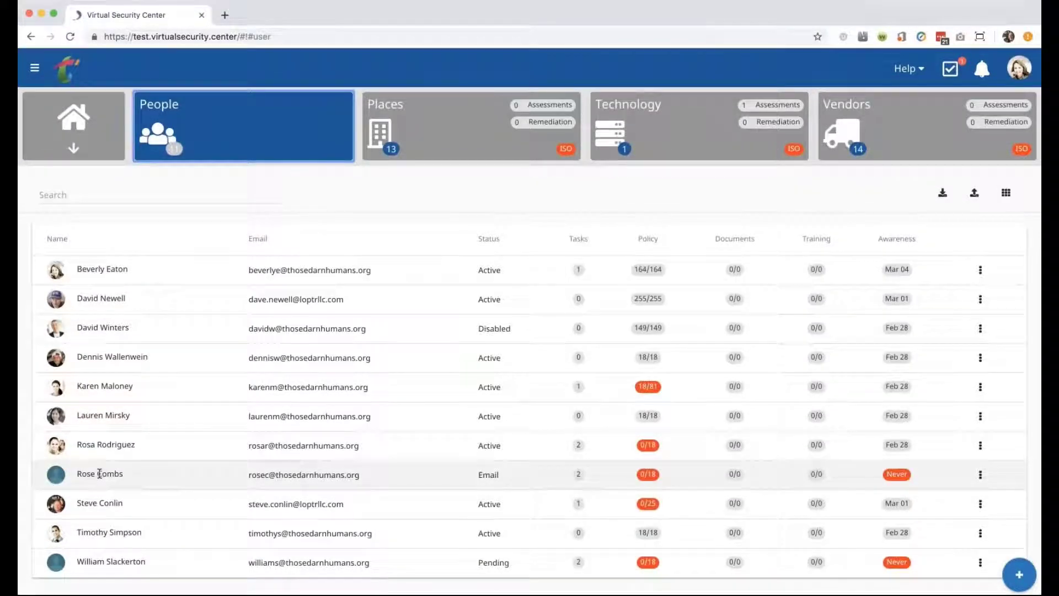
{"action": "left_click", "coordinate": [99, 473]}
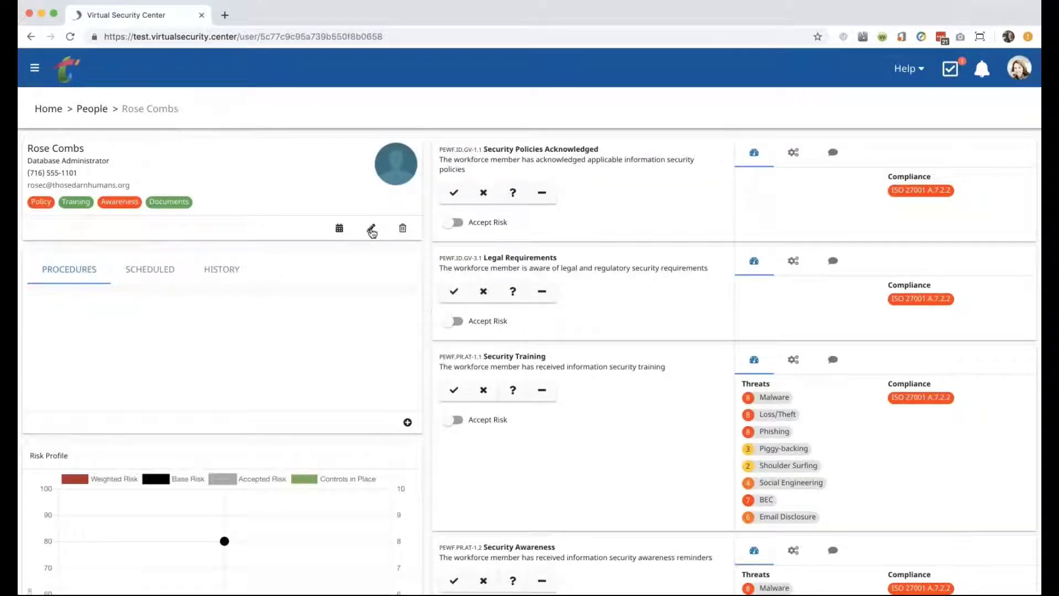
{"action": "left_click", "coordinate": [372, 230]}
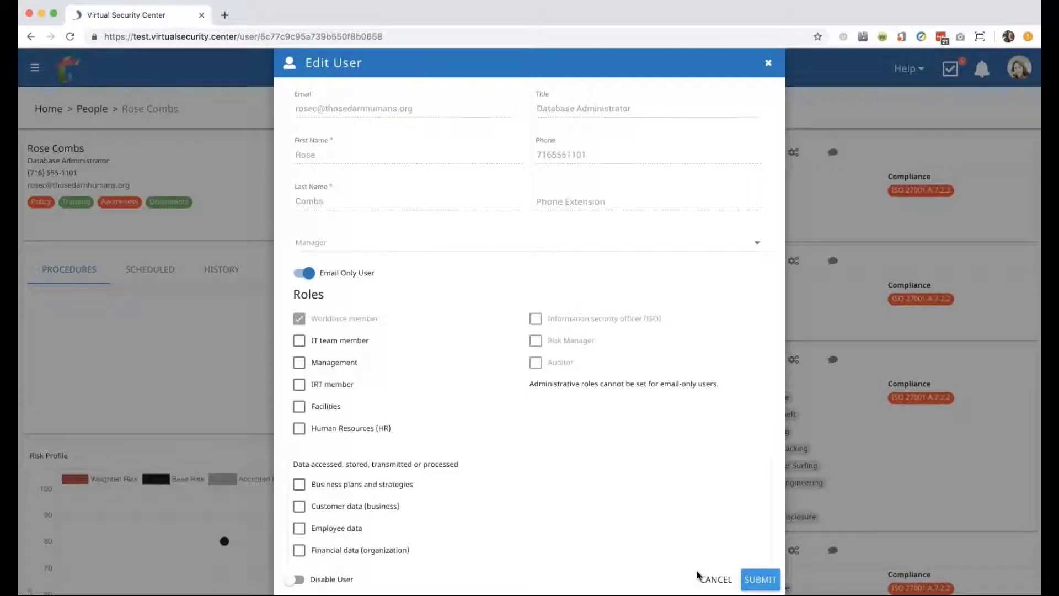
{"action": "left_click", "coordinate": [712, 578]}
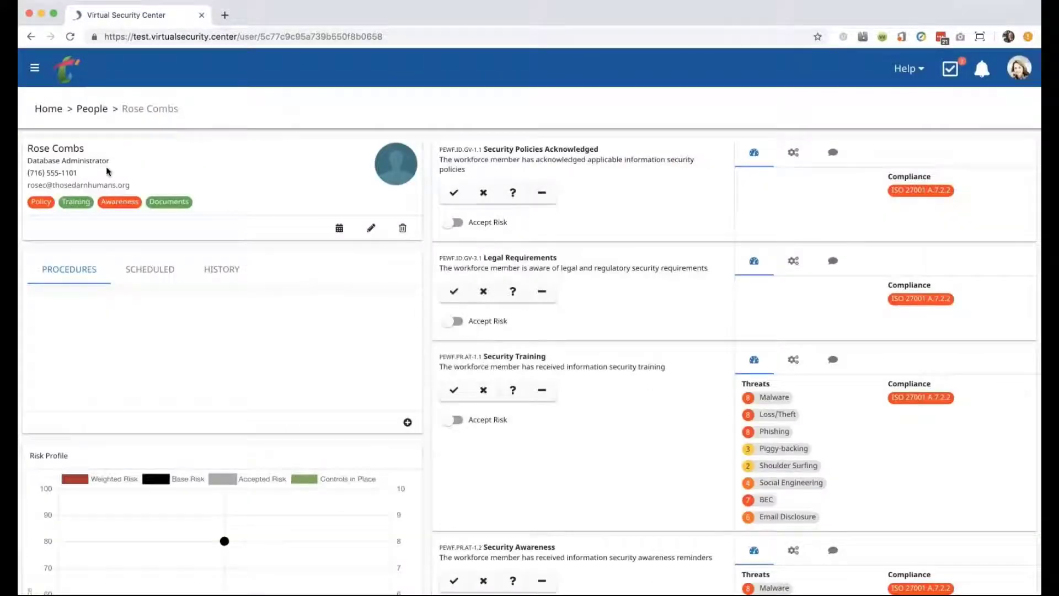
{"action": "left_click", "coordinate": [91, 109]}
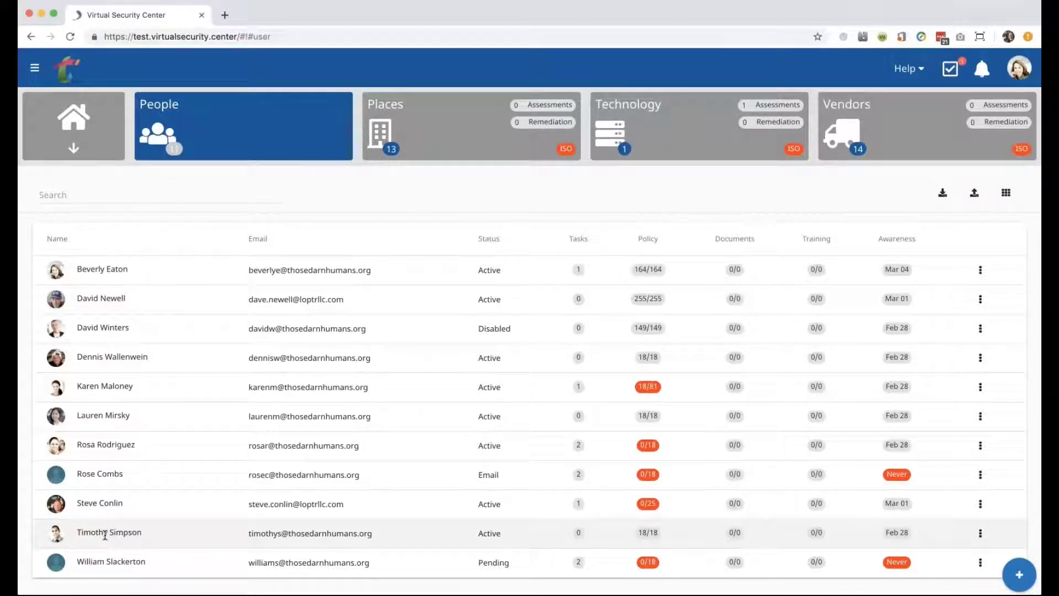
Edit the Lead Developer: tick Facilities, Business plans, Customer, Employee and IT data.
{"action": "left_click", "coordinate": [105, 533]}
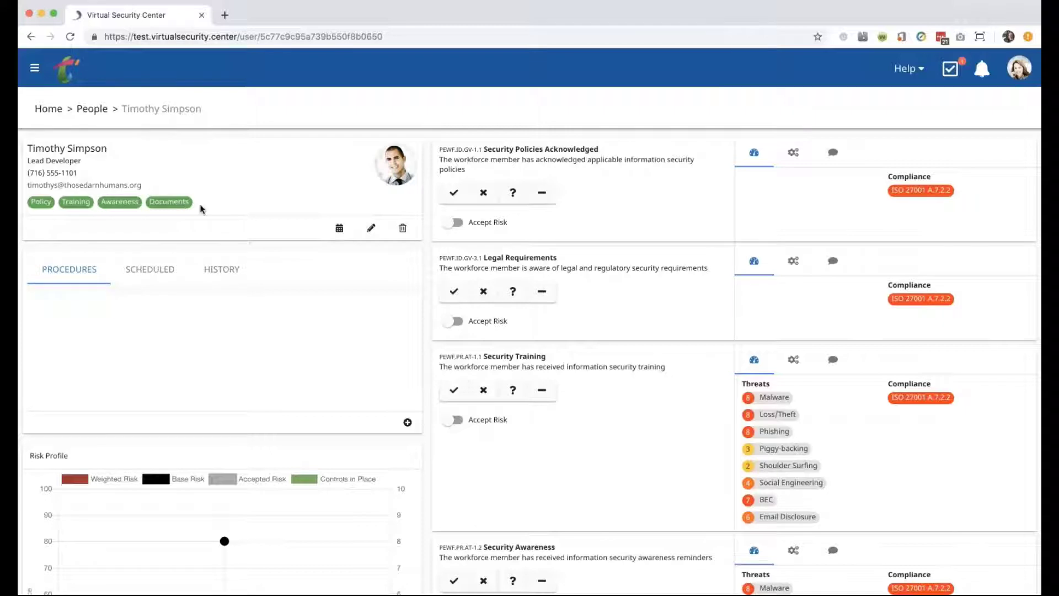
{"action": "left_click", "coordinate": [371, 227]}
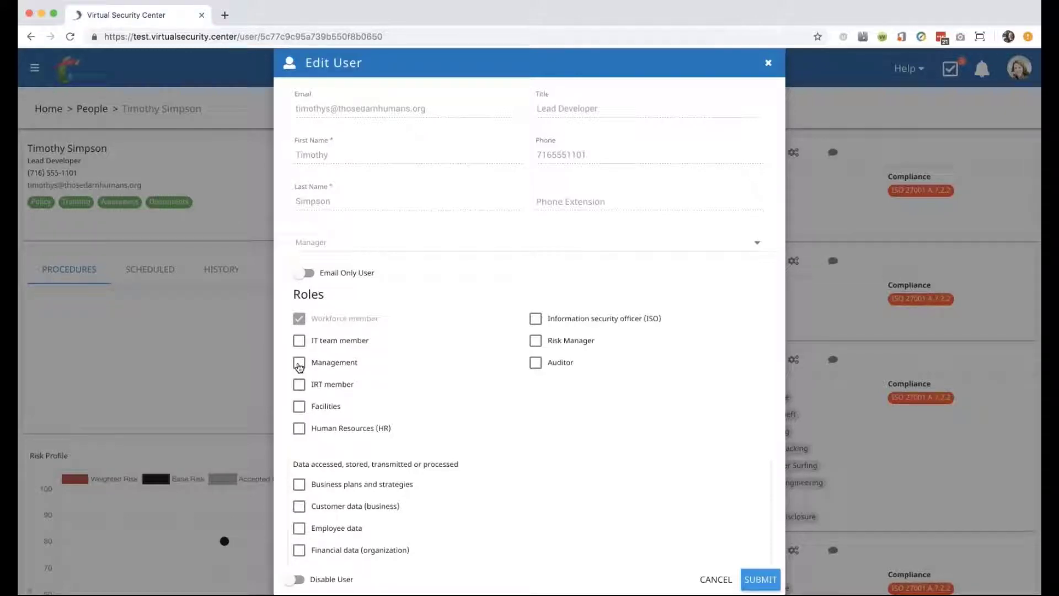
{"action": "left_click", "coordinate": [301, 408]}
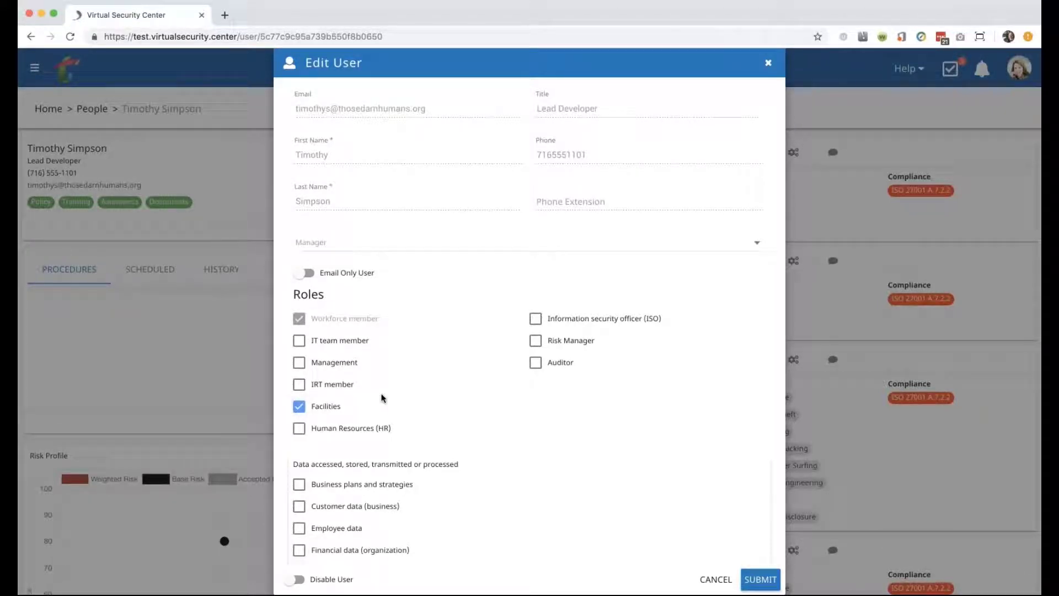
{"action": "scroll", "coordinate": [308, 468], "scroll_direction": "down", "scroll_amount": 2}
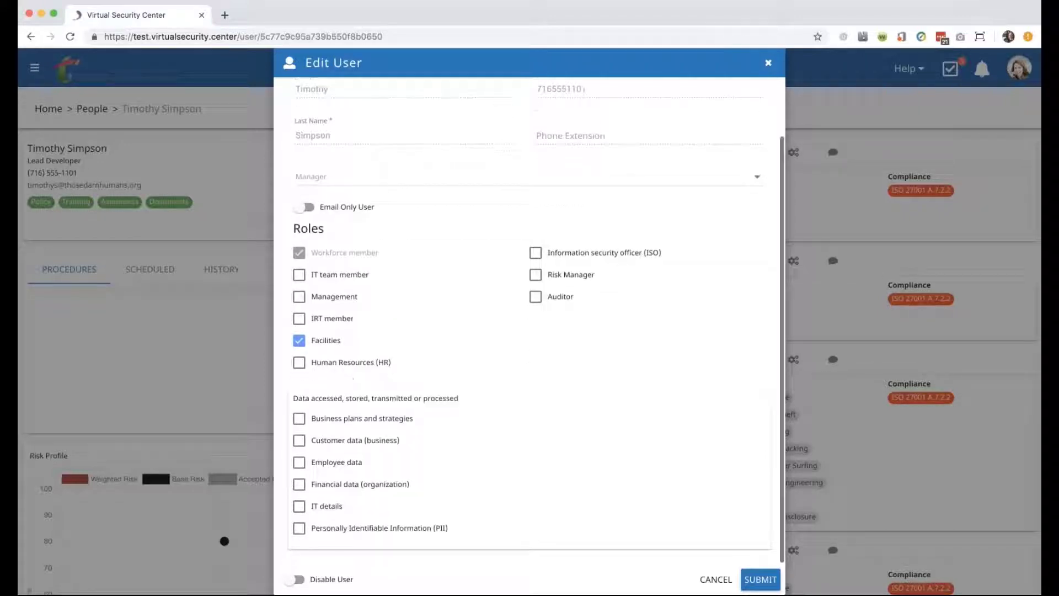
{"action": "left_click", "coordinate": [299, 442]}
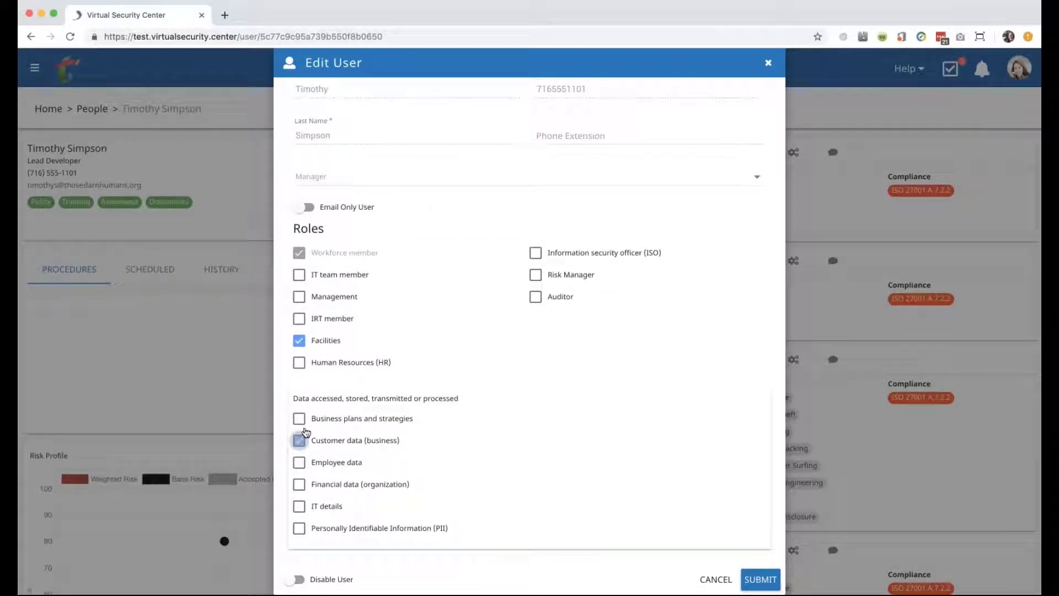
{"action": "left_click", "coordinate": [300, 420]}
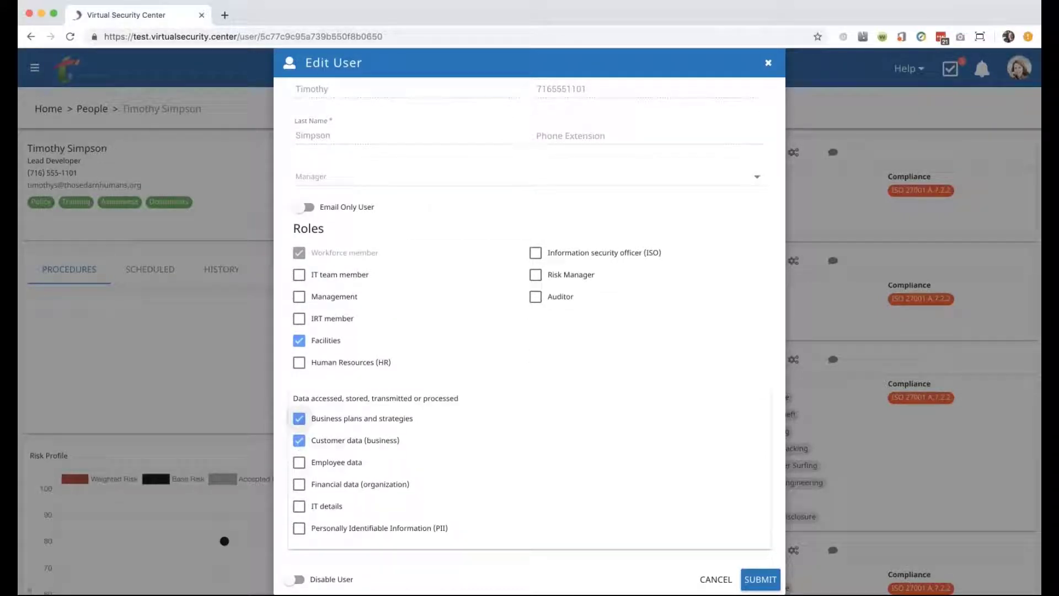
{"action": "left_click", "coordinate": [301, 508]}
{"action": "left_click", "coordinate": [299, 463]}
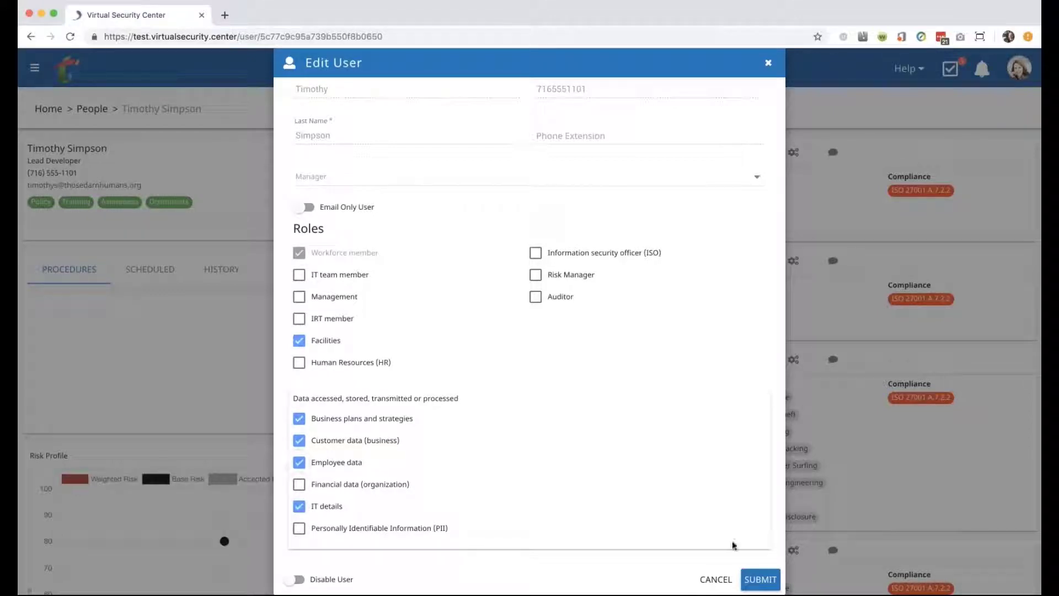
Submit the Lead Developer's changes and confirm the cleared-accepted-risks warning.
{"action": "left_click", "coordinate": [764, 581]}
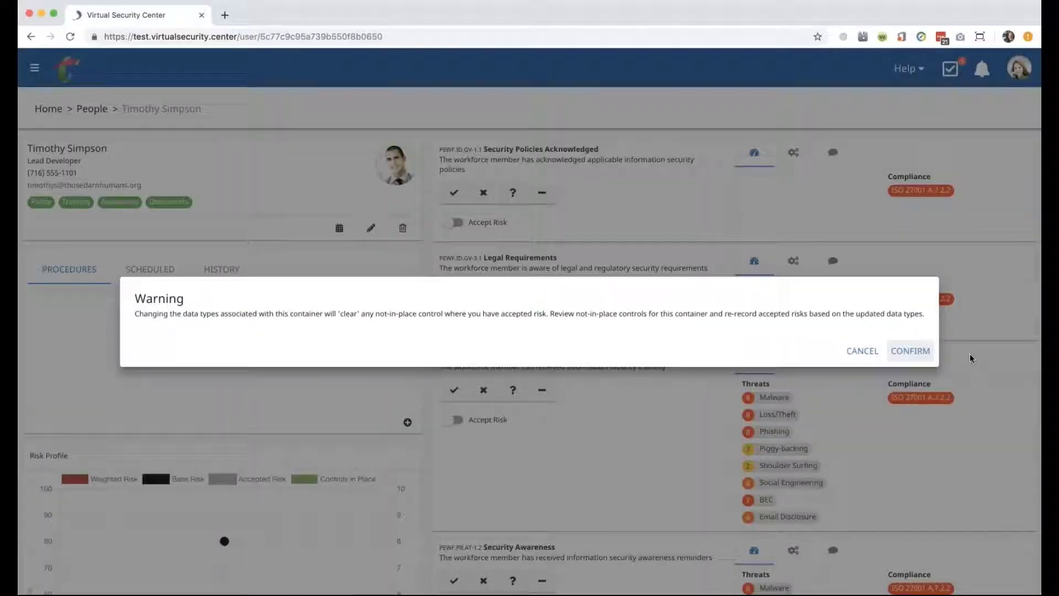
{"action": "left_click", "coordinate": [909, 354]}
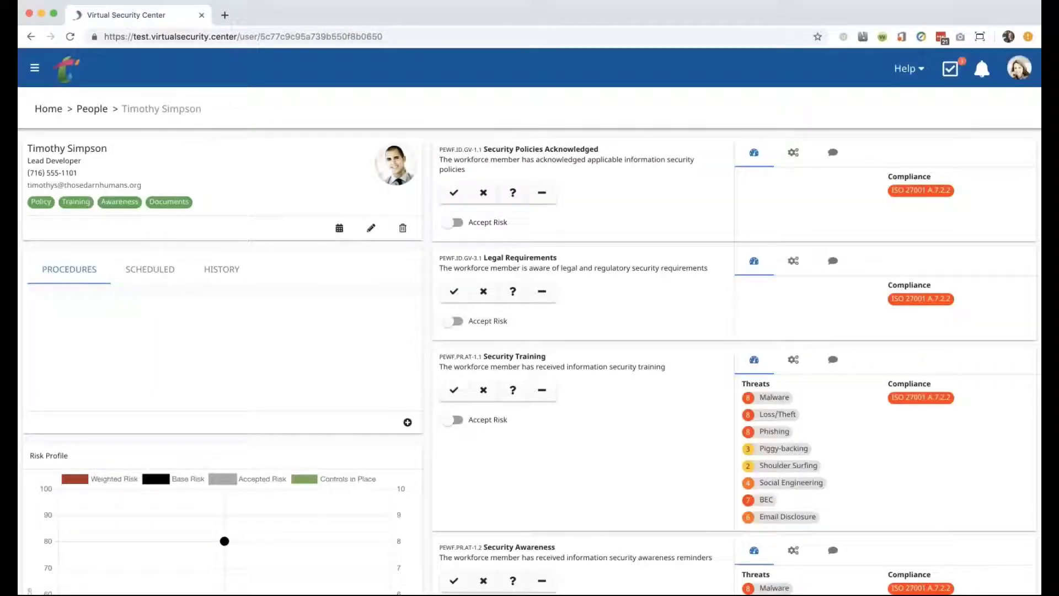
{"action": "left_click", "coordinate": [25, 68]}
Open the Real-world Threats #2 settings under Administration > Training.
{"action": "scroll", "coordinate": [66, 381], "scroll_direction": "down", "scroll_amount": 1}
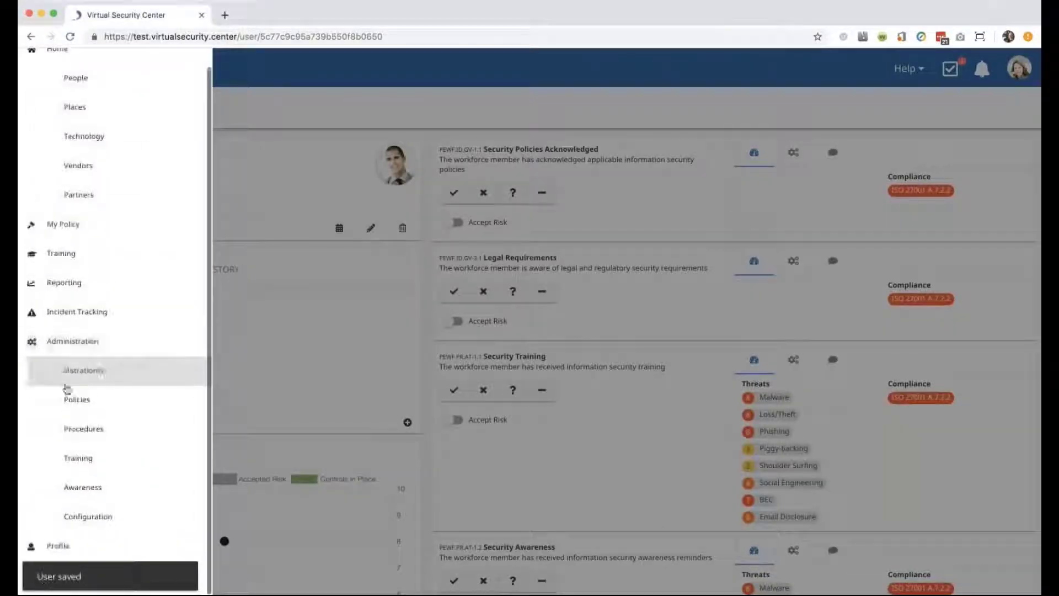
{"action": "left_click", "coordinate": [79, 457]}
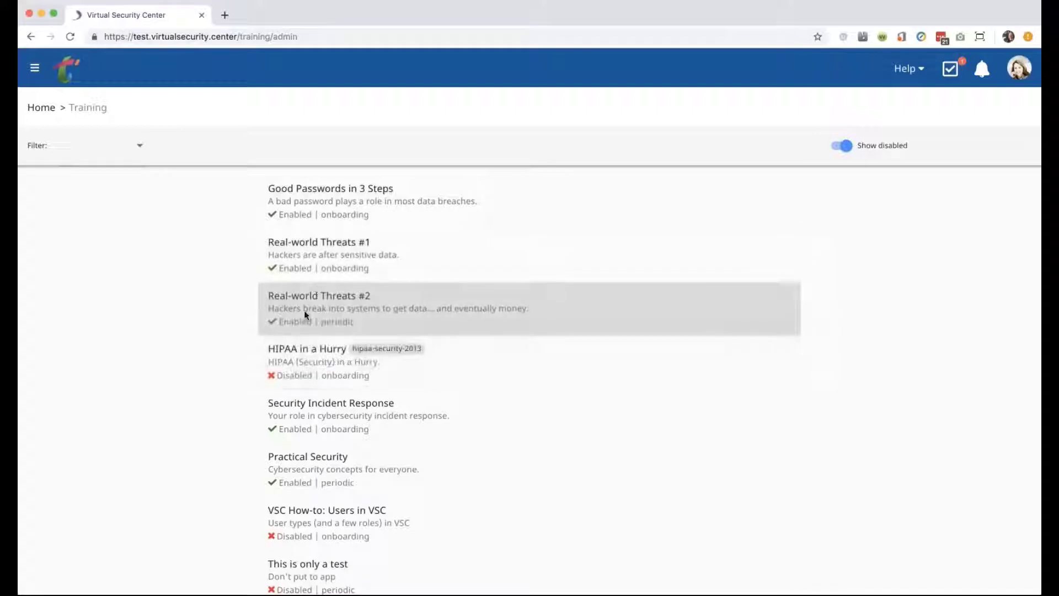
{"action": "left_click", "coordinate": [305, 312]}
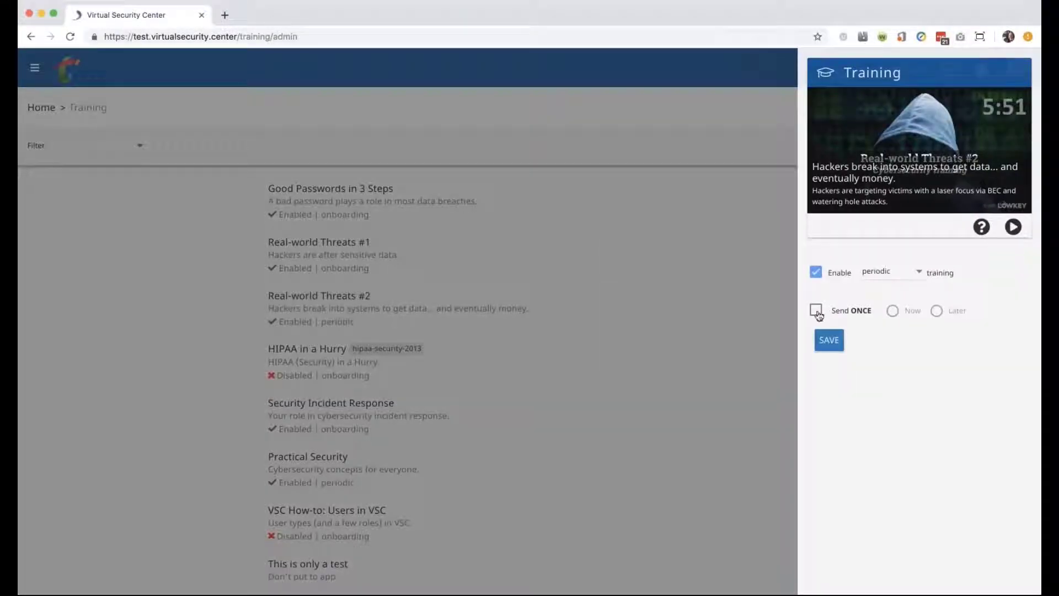
Set it to send once, now, to the Lead Developer only, and save.
{"action": "left_click", "coordinate": [817, 310]}
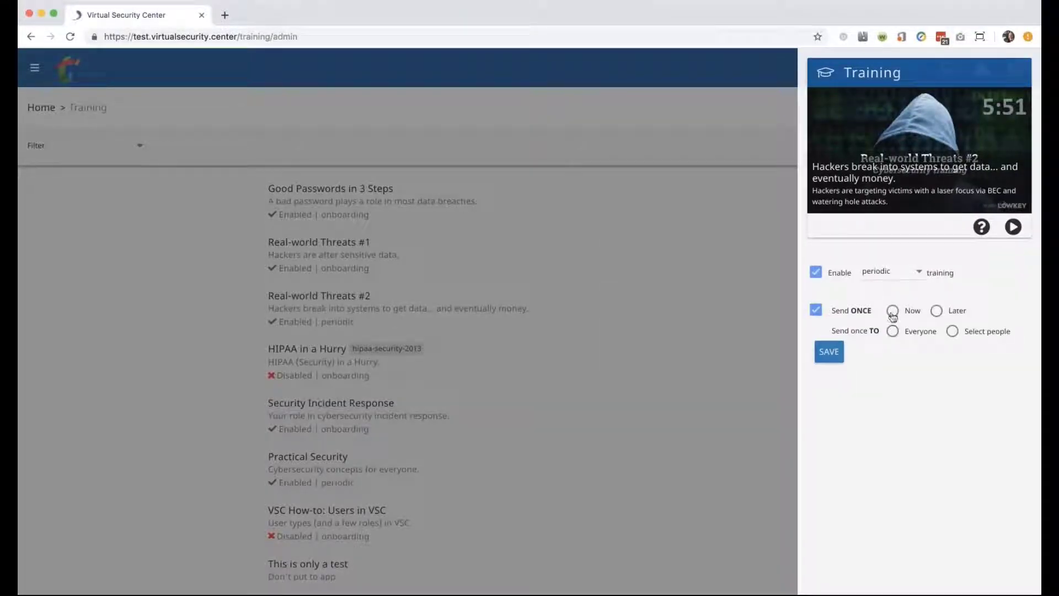
{"action": "left_click", "coordinate": [892, 311]}
{"action": "left_click", "coordinate": [953, 332]}
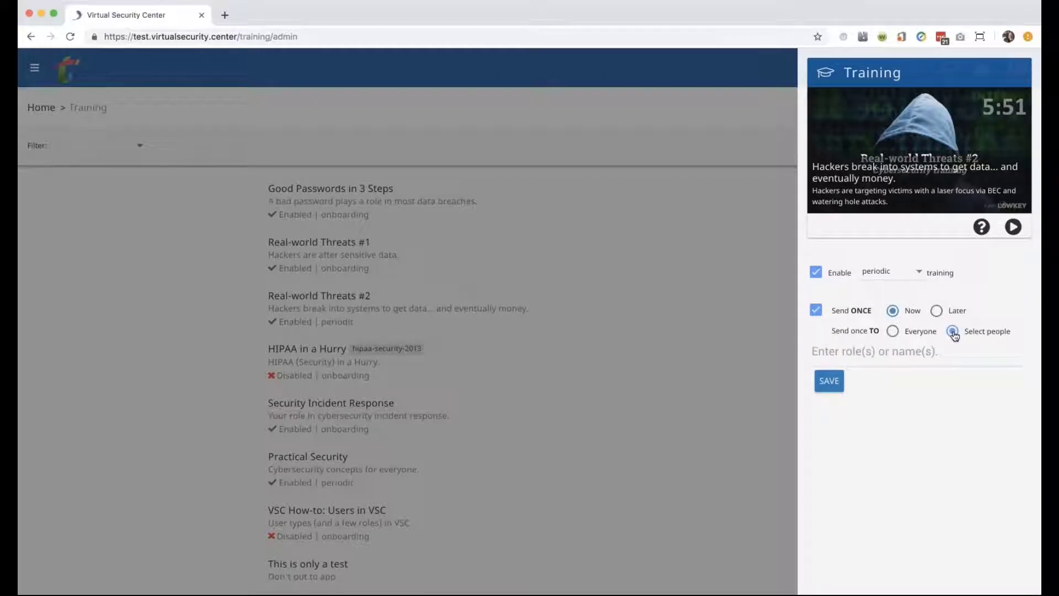
{"action": "left_click", "coordinate": [880, 355]}
{"action": "type", "text": "tom"}
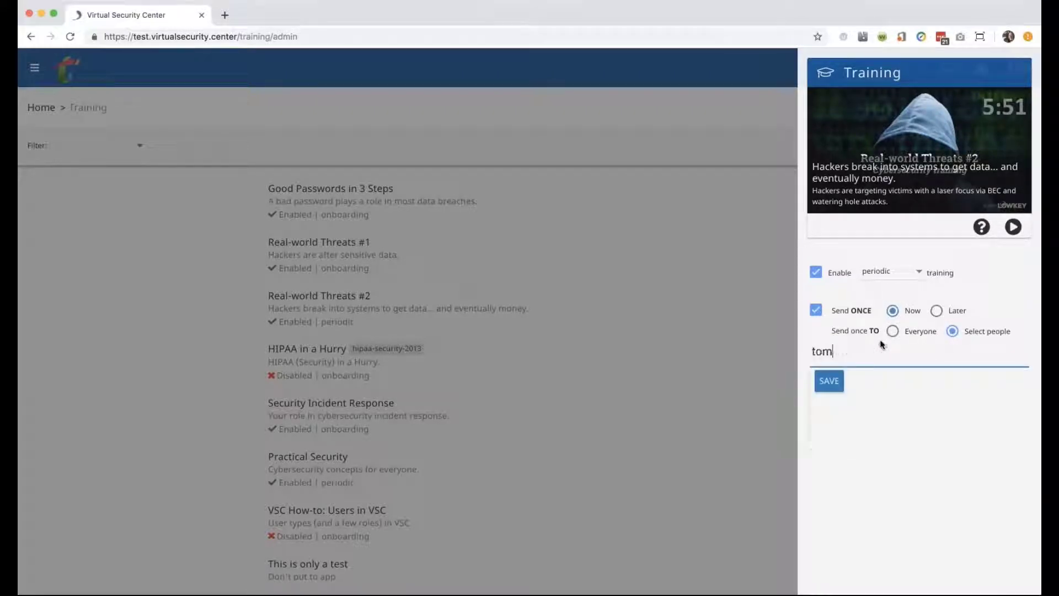
{"action": "key", "text": "BackSpace"}
{"action": "key", "text": "BackSpace"}
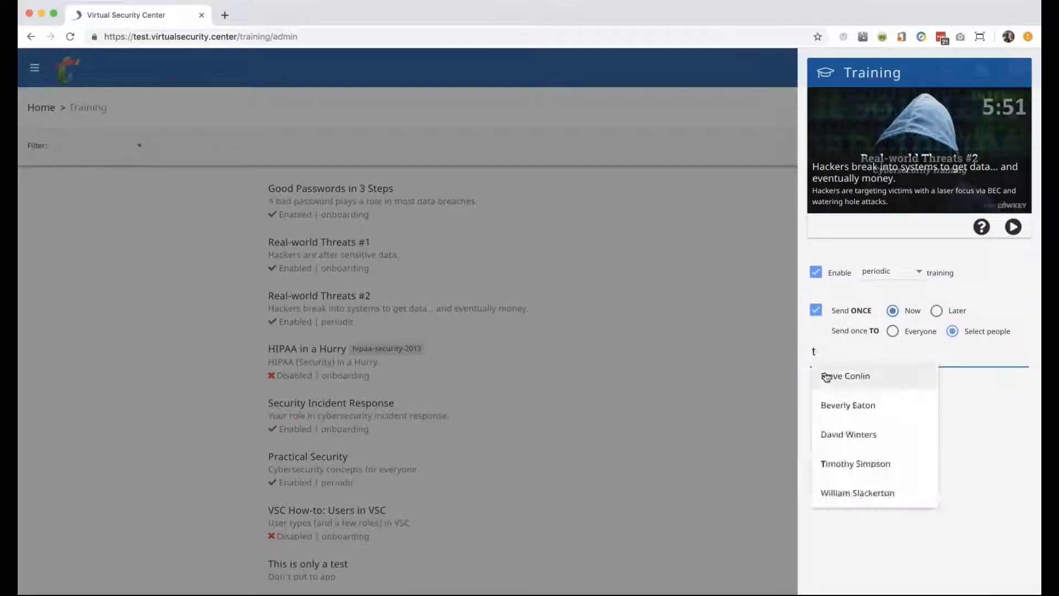
{"action": "type", "text": "im"}
{"action": "left_click", "coordinate": [826, 376]}
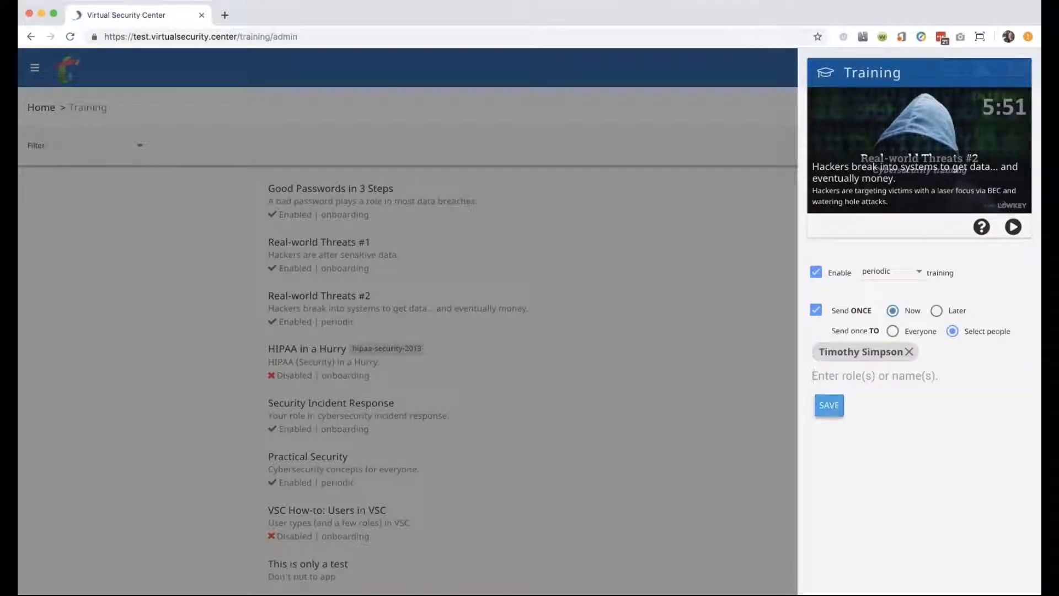
{"action": "left_click", "coordinate": [827, 404]}
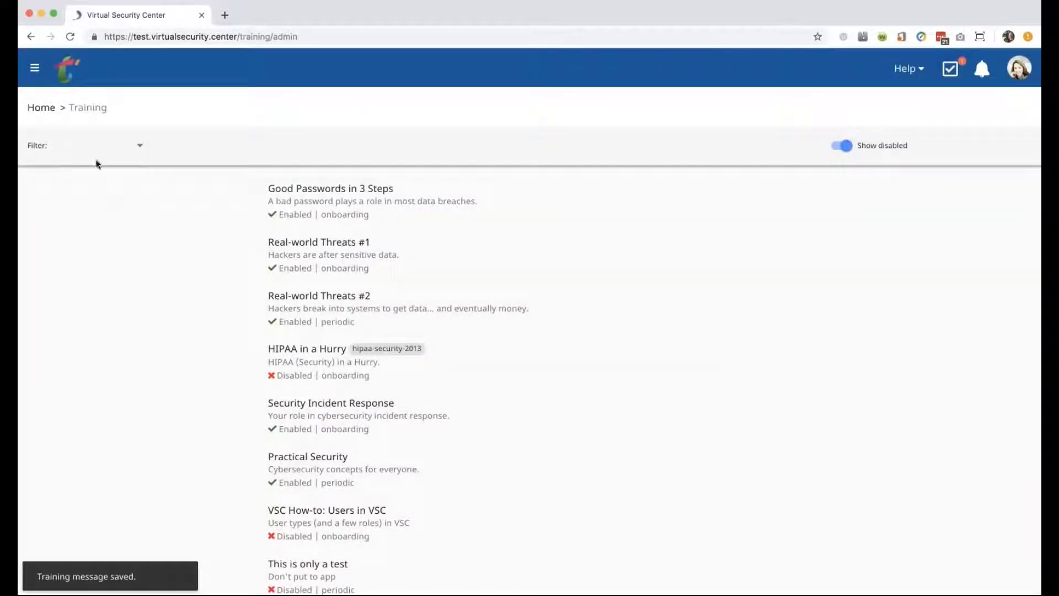
Return home, view the People list, then sign out from the avatar menu.
{"action": "left_click", "coordinate": [64, 83]}
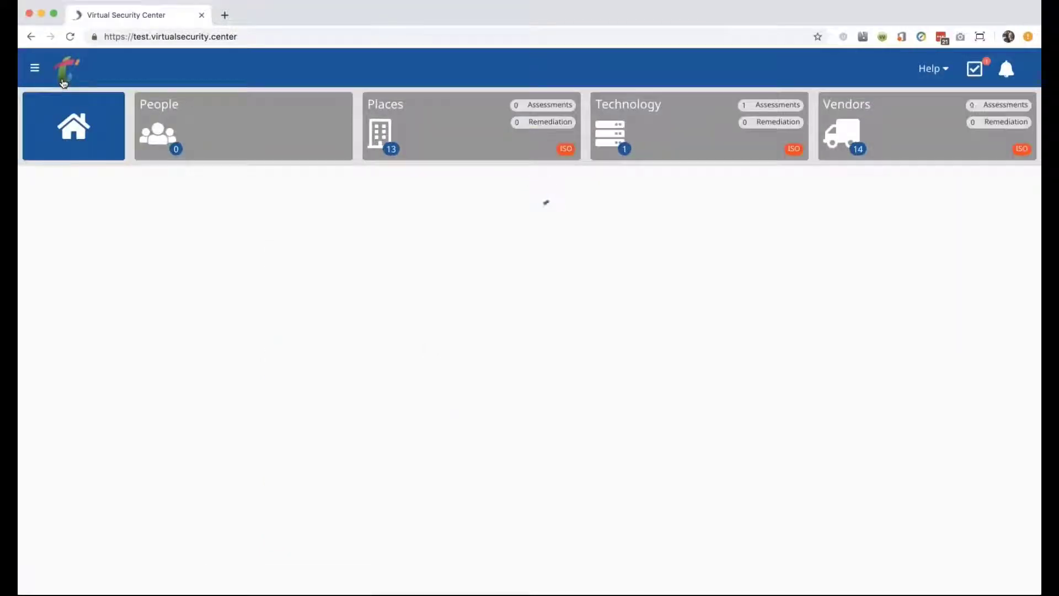
{"action": "left_click", "coordinate": [208, 132]}
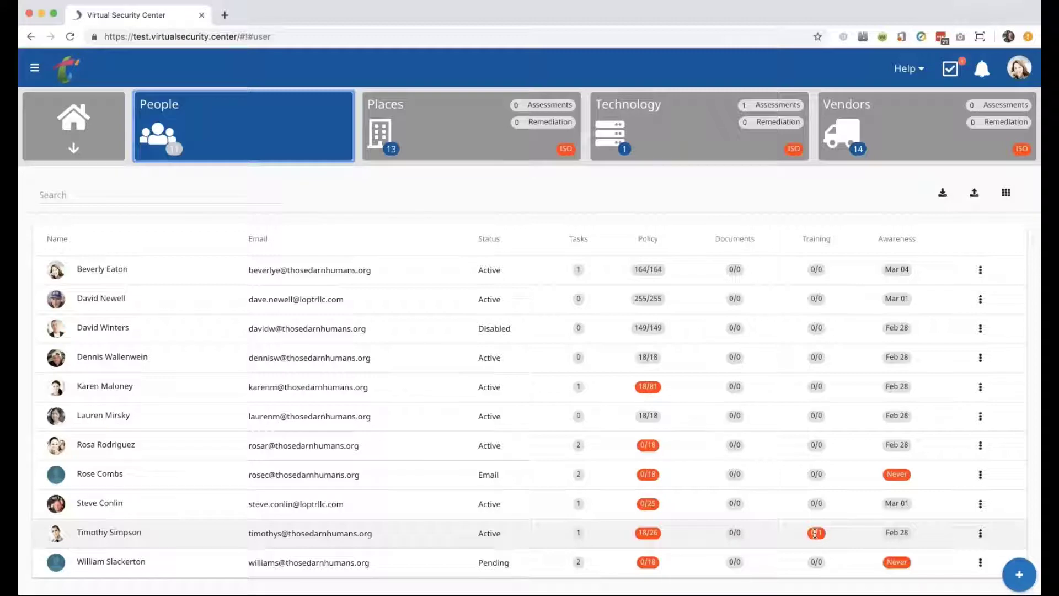
{"action": "left_click", "coordinate": [1014, 78]}
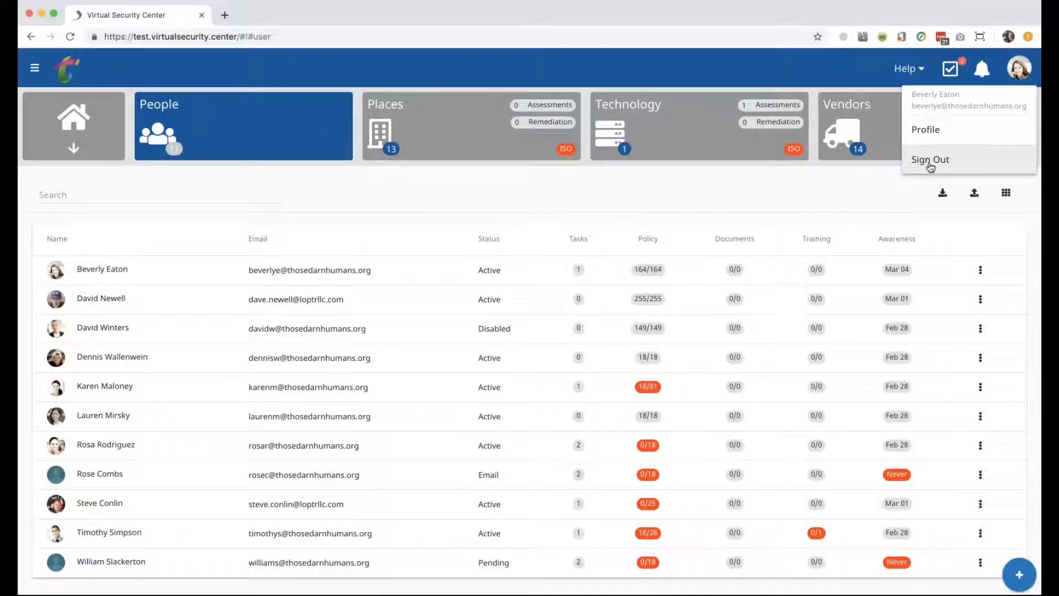
{"action": "left_click", "coordinate": [928, 163]}
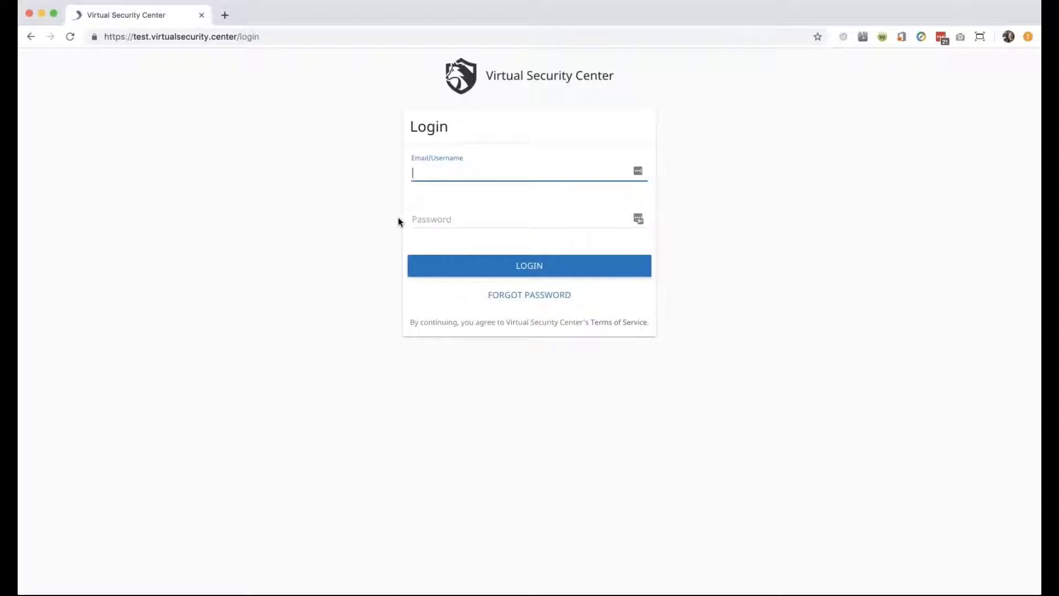
Log in with the employee's e-mail address and password.
{"action": "left_click", "coordinate": [638, 172]}
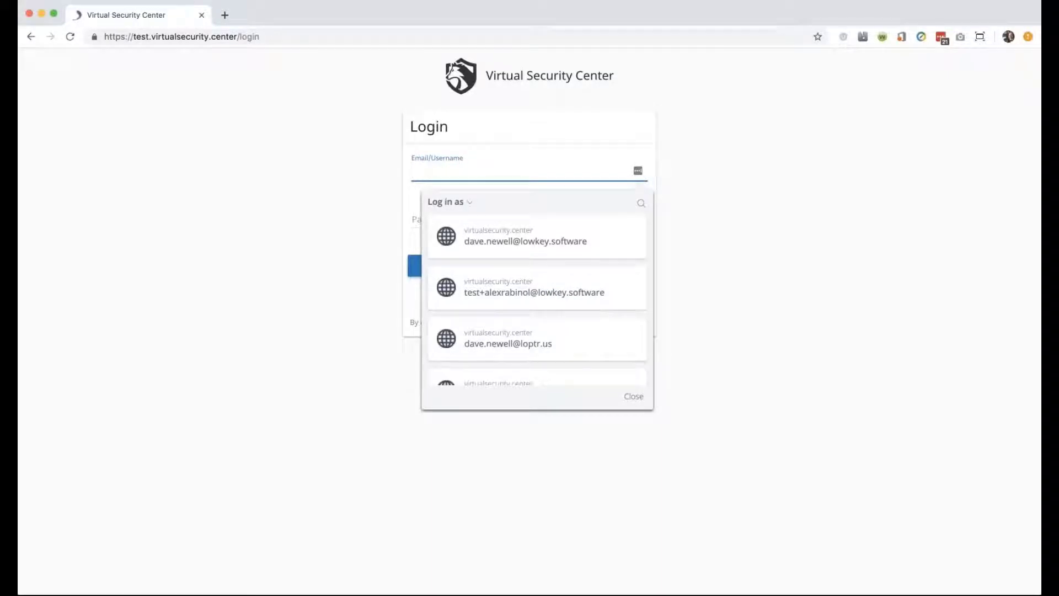
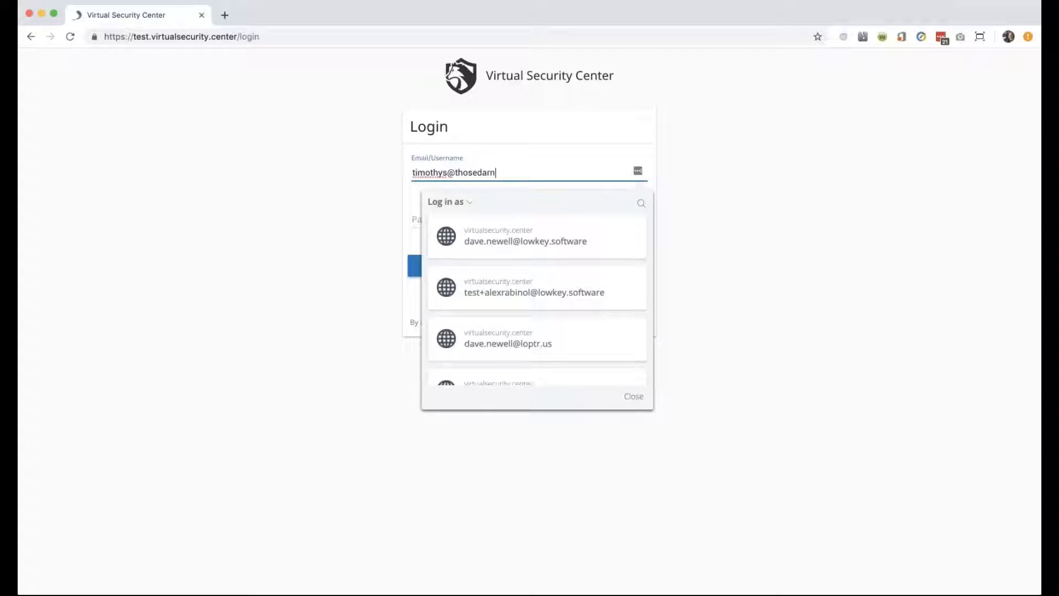
{"action": "key", "text": "Tab"}
{"action": "type", "text": "••••••••••••••"}
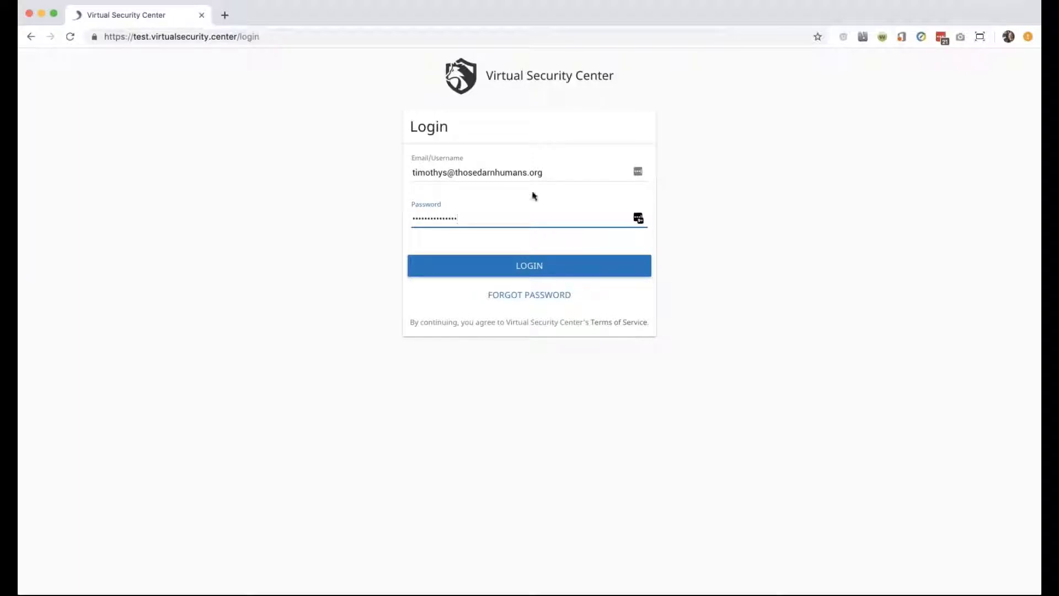
{"action": "left_click", "coordinate": [530, 267]}
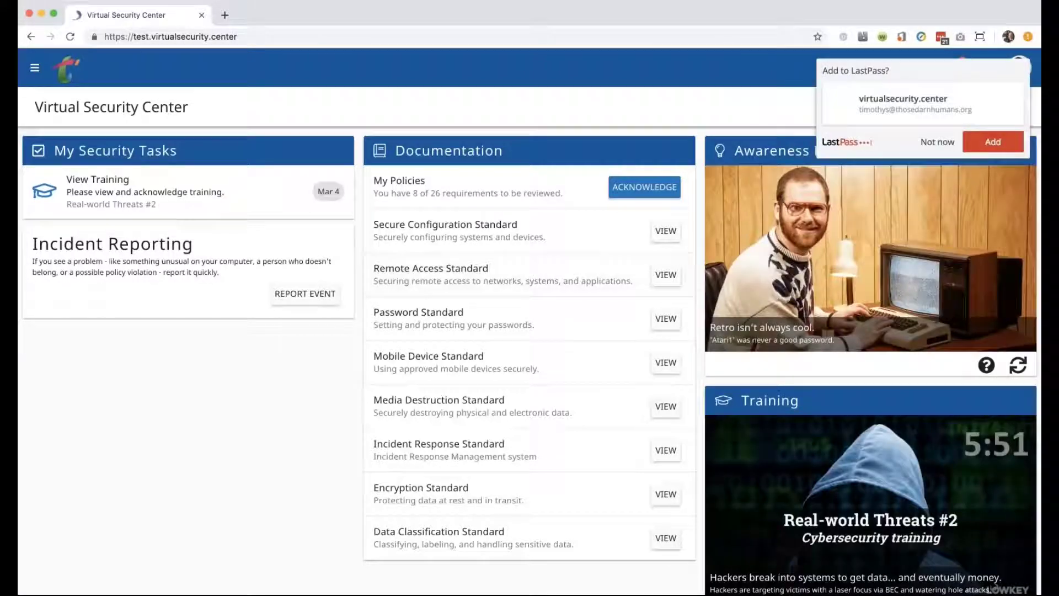
Decline the 'Add to LastPass?' prompt with Not now.
{"action": "left_click", "coordinate": [936, 142]}
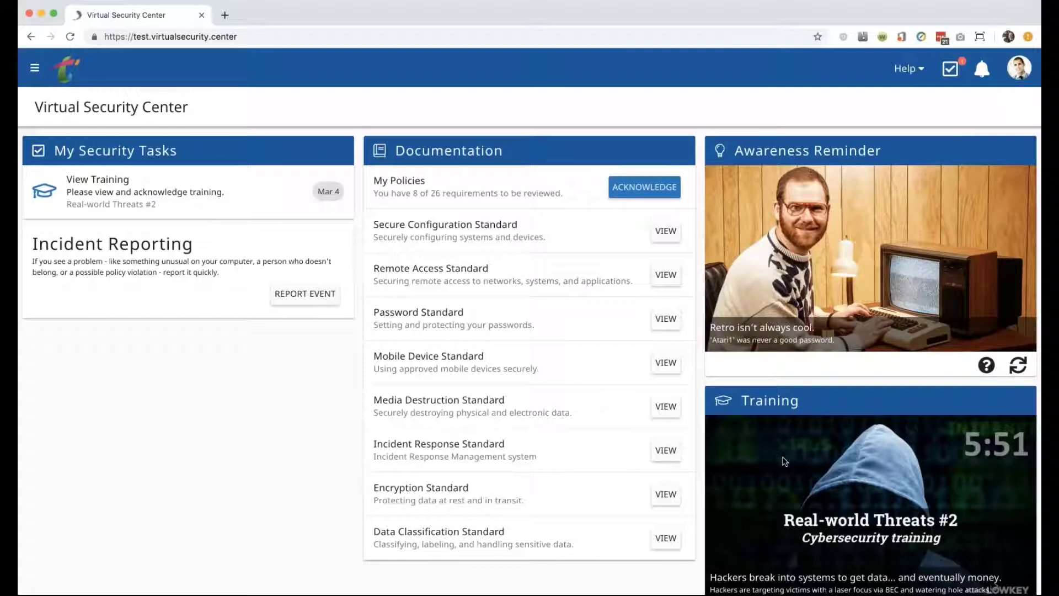
Open My Policies and review them with Show acknowledged turned on.
{"action": "left_click", "coordinate": [433, 193]}
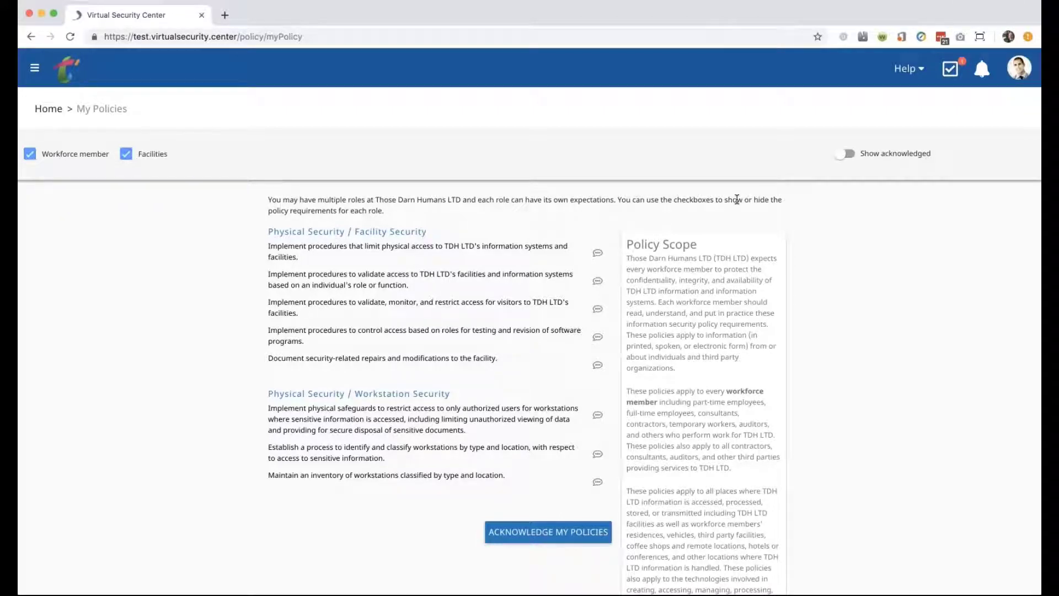
{"action": "left_click", "coordinate": [846, 154]}
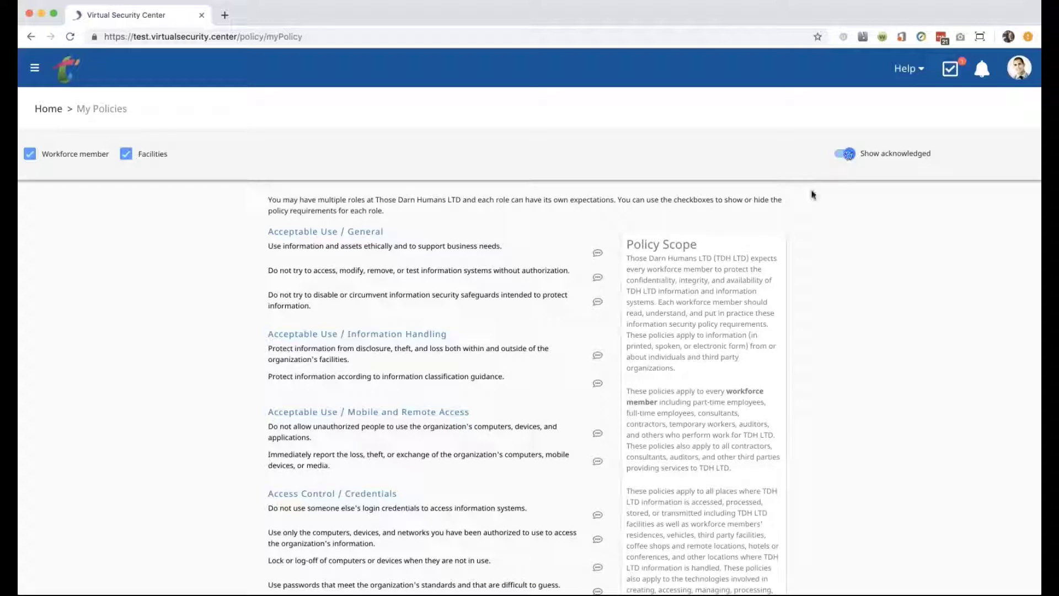
{"action": "scroll", "coordinate": [811, 193], "scroll_direction": "down", "scroll_amount": 10}
{"action": "scroll", "coordinate": [530, 320], "scroll_direction": "down", "scroll_amount": 3}
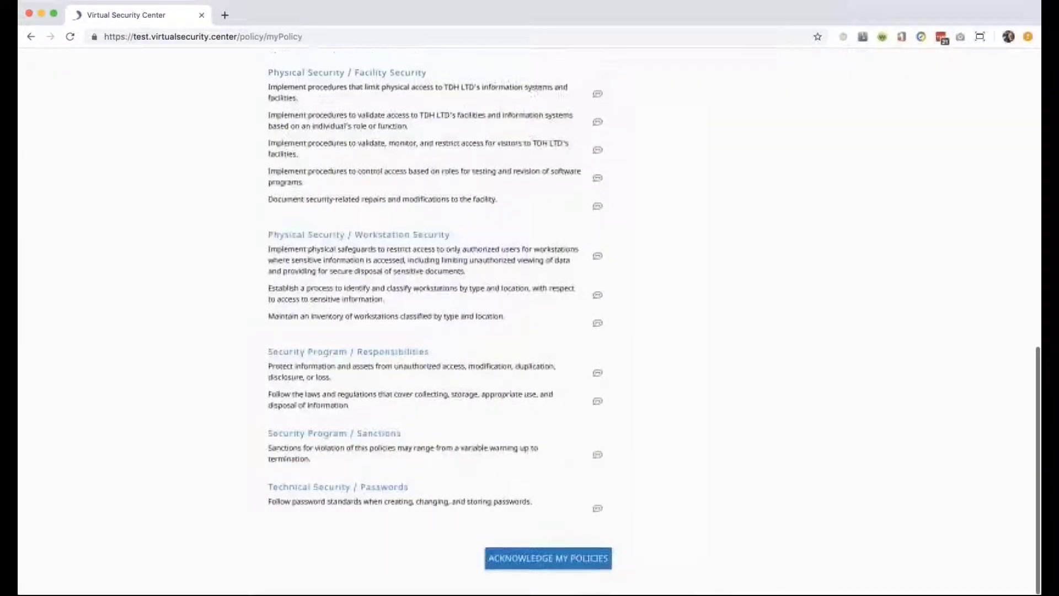
{"action": "scroll", "coordinate": [529, 320], "scroll_direction": "up", "scroll_amount": 15}
{"action": "scroll", "coordinate": [529, 320], "scroll_direction": "down", "scroll_amount": 10}
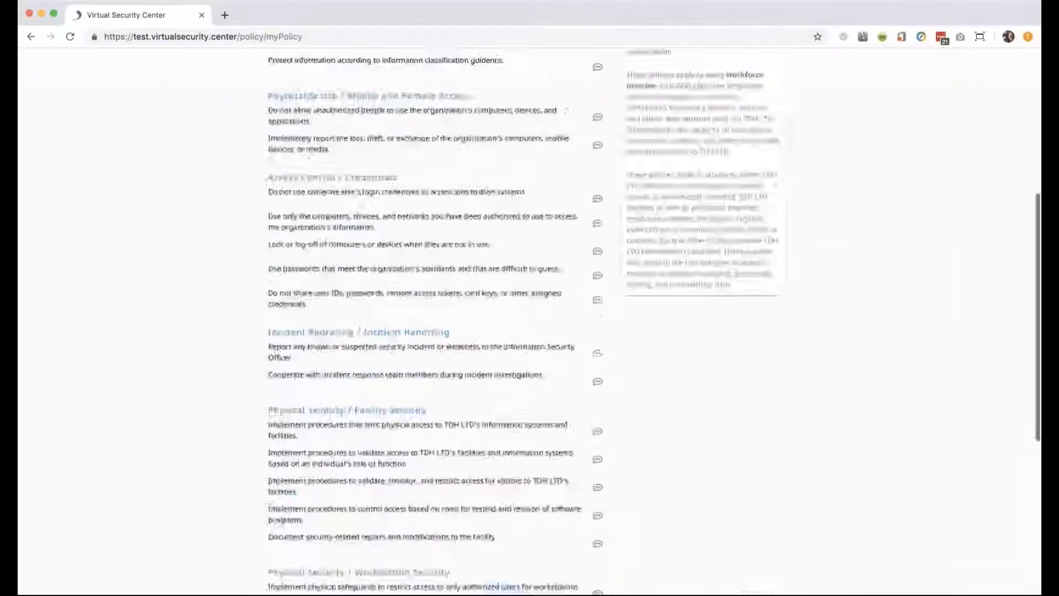
{"action": "scroll", "coordinate": [529, 320], "scroll_direction": "up", "scroll_amount": 15}
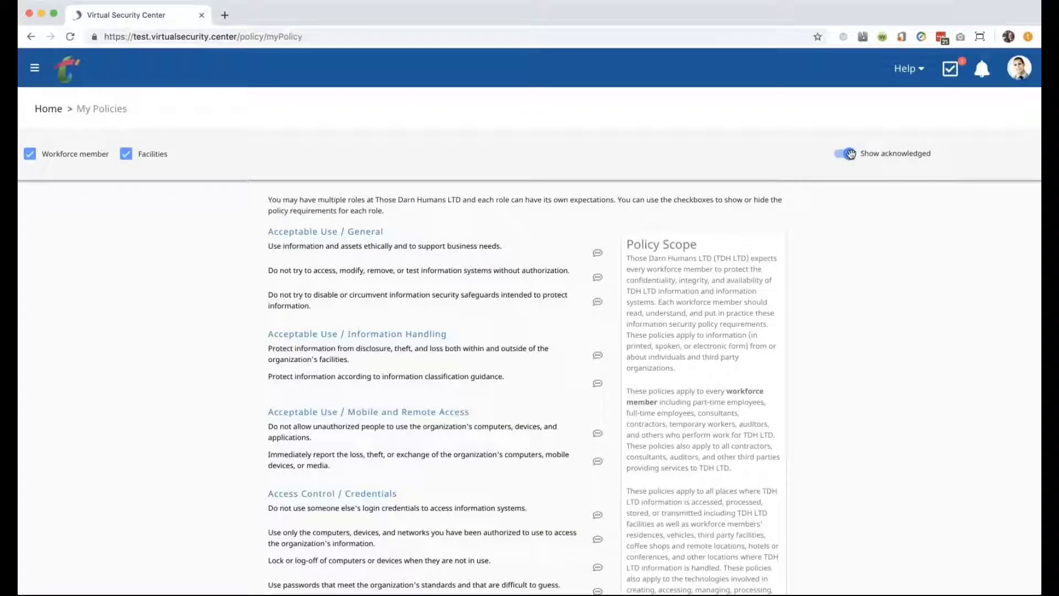
Hide acknowledged policies and acknowledge the remaining Physical Security requirements.
{"action": "left_click", "coordinate": [844, 153]}
{"action": "scroll", "coordinate": [530, 320], "scroll_direction": "down", "scroll_amount": 1}
{"action": "scroll", "coordinate": [529, 320], "scroll_direction": "down", "scroll_amount": 1}
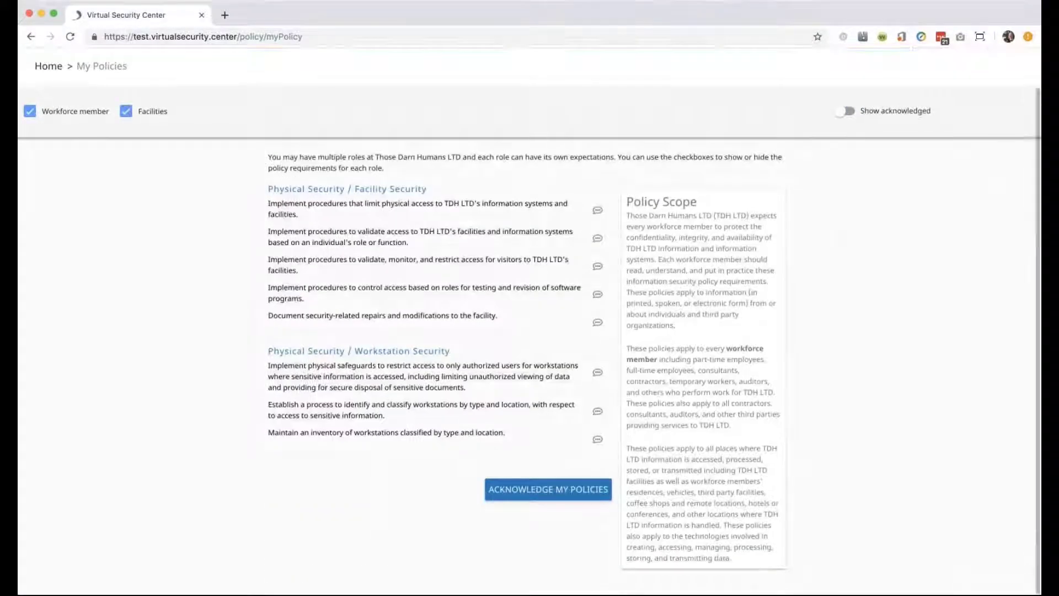
{"action": "left_click", "coordinate": [521, 503]}
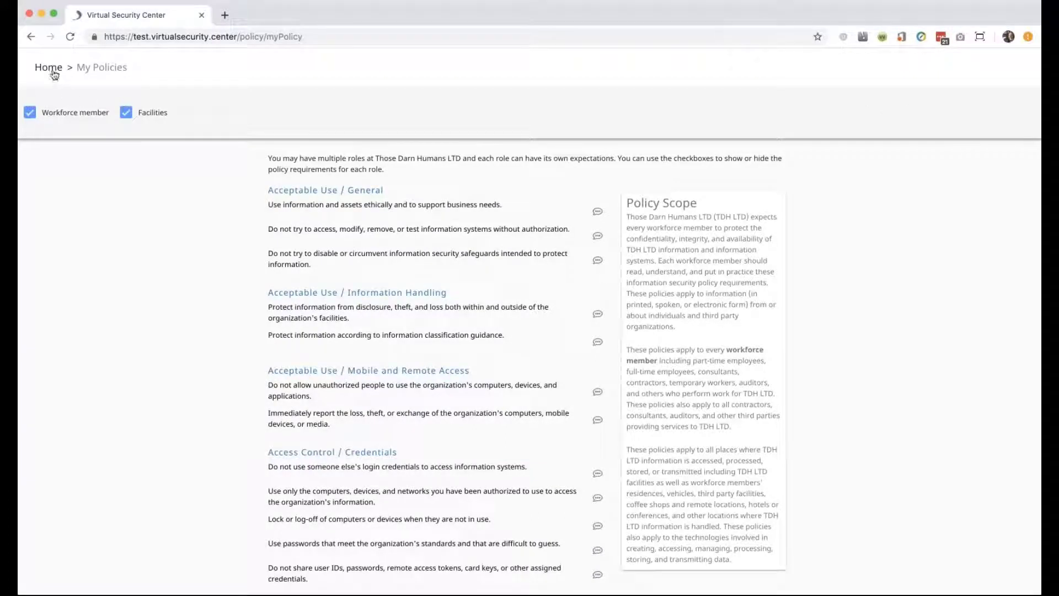
Toggle the Workforce member and Facilities role filters, then go back to the Home dashboard.
{"action": "left_click", "coordinate": [74, 119]}
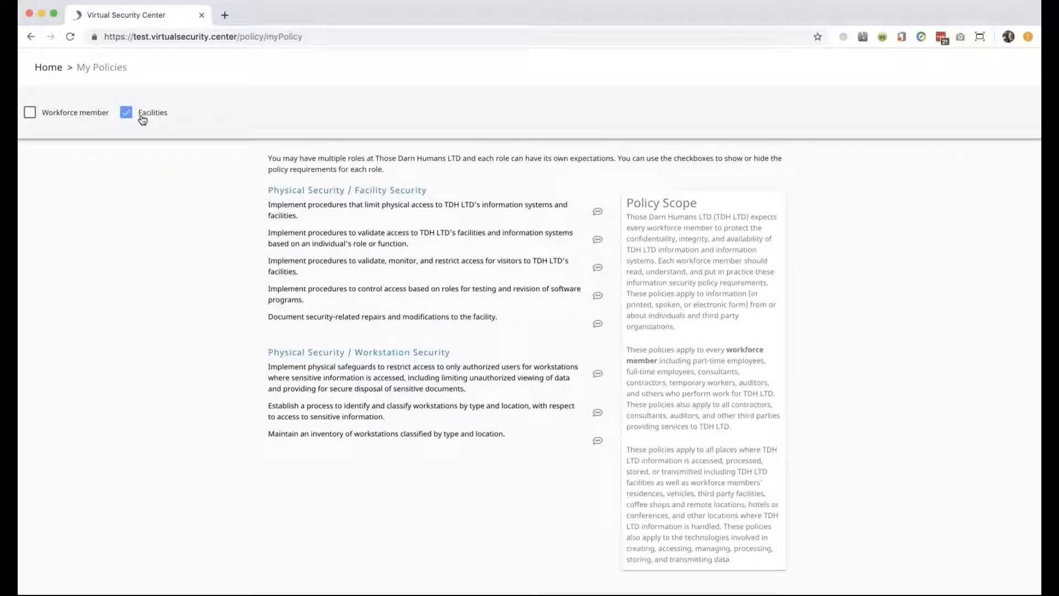
{"action": "left_click", "coordinate": [140, 116]}
{"action": "left_click", "coordinate": [47, 114]}
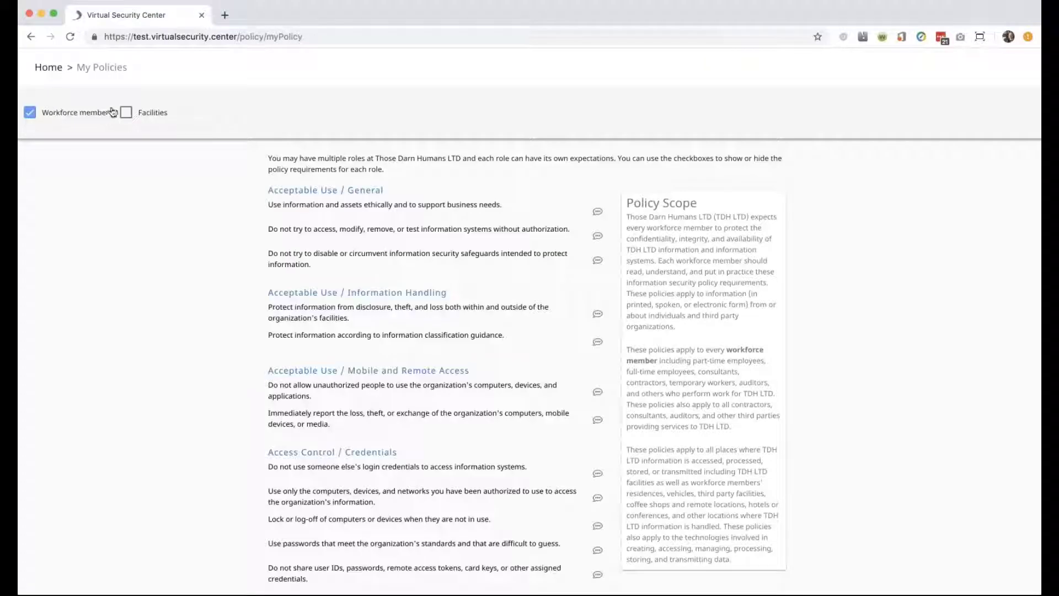
{"action": "left_click", "coordinate": [126, 112]}
{"action": "left_click", "coordinate": [82, 119]}
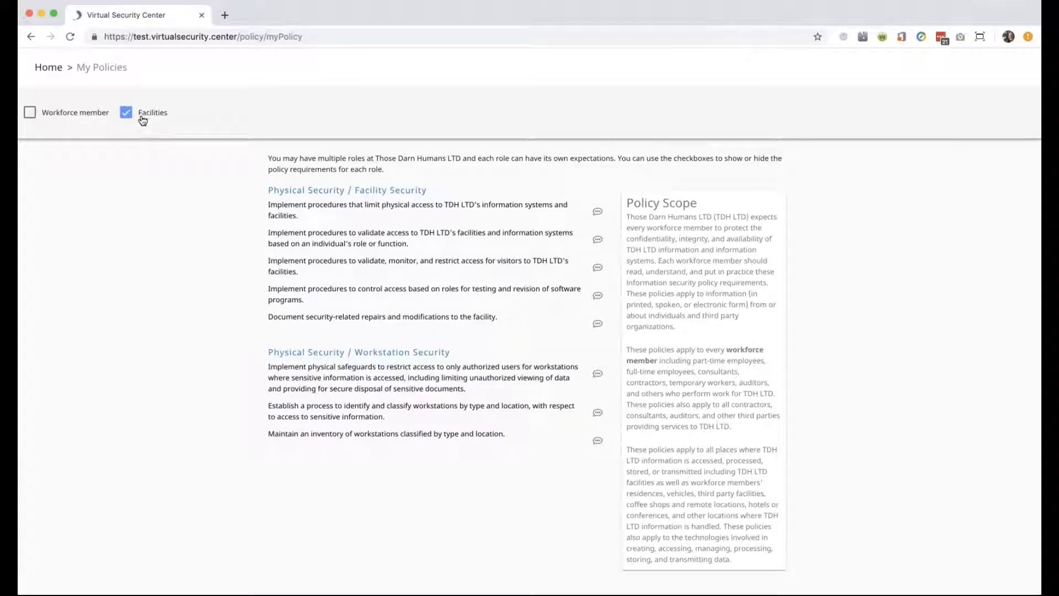
{"action": "left_click", "coordinate": [141, 118]}
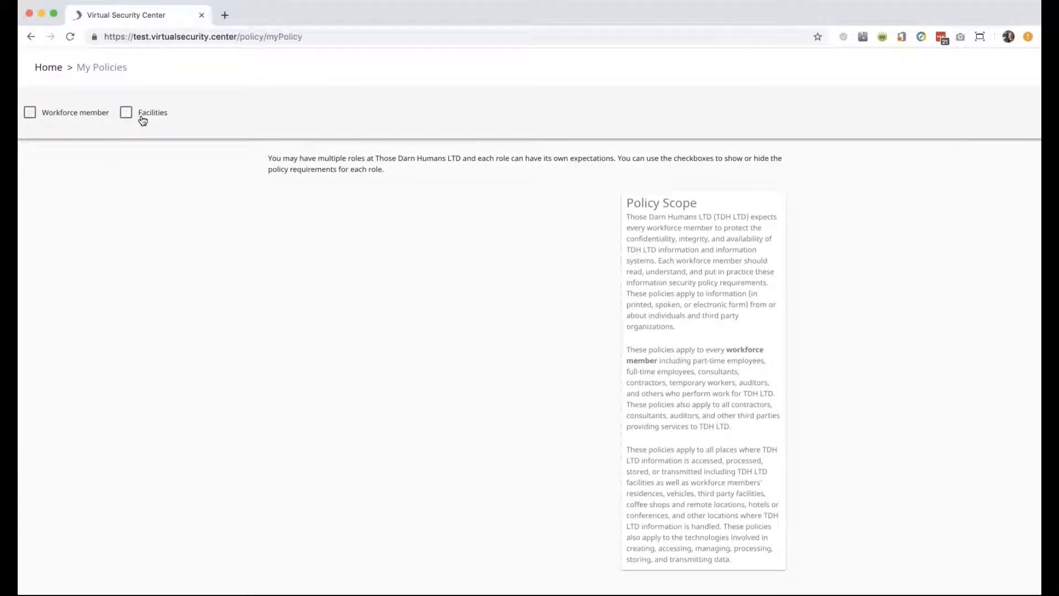
{"action": "left_click", "coordinate": [142, 119]}
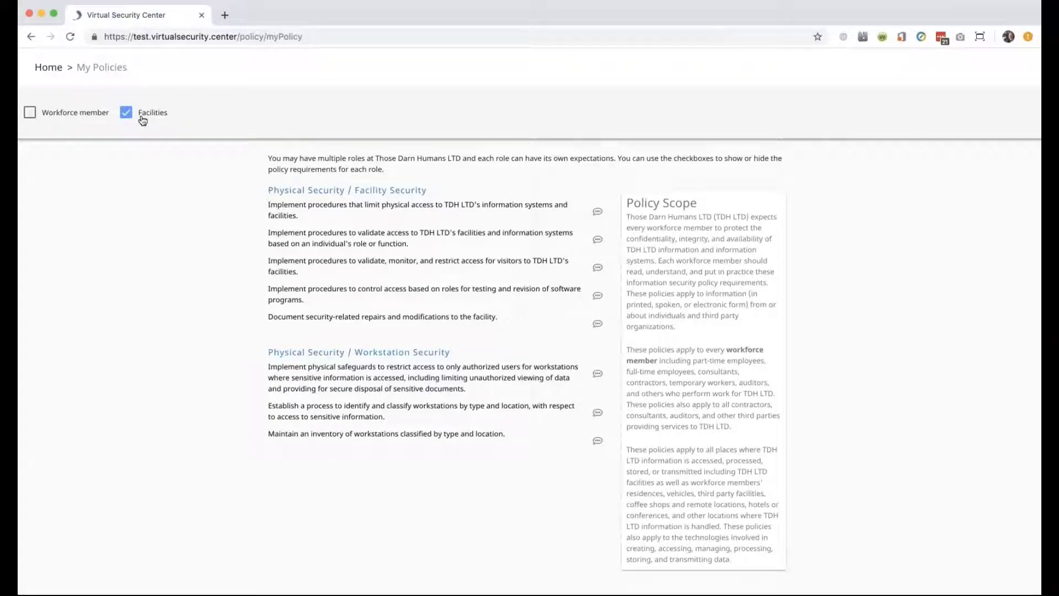
{"action": "left_click", "coordinate": [47, 68]}
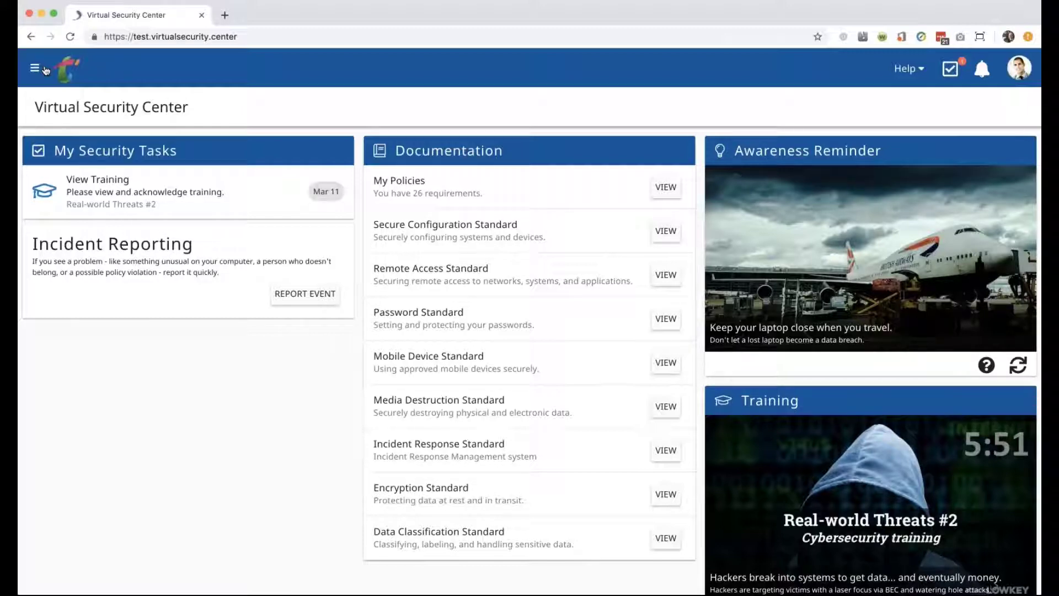
{"action": "left_click", "coordinate": [431, 190]}
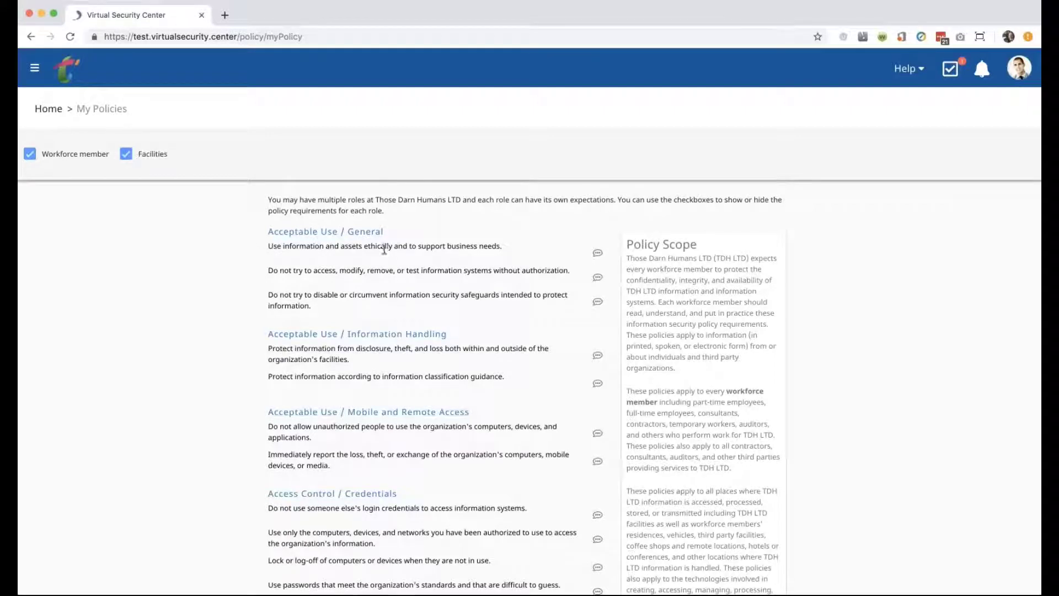
{"action": "scroll", "coordinate": [481, 243], "scroll_direction": "down", "scroll_amount": 5}
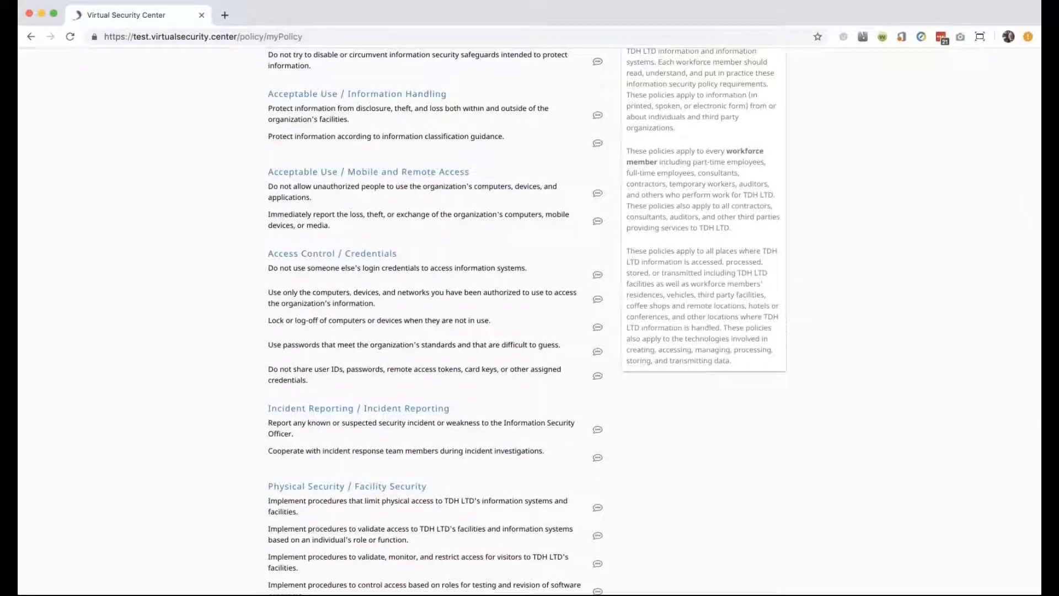
{"action": "scroll", "coordinate": [529, 319], "scroll_direction": "up", "scroll_amount": 5}
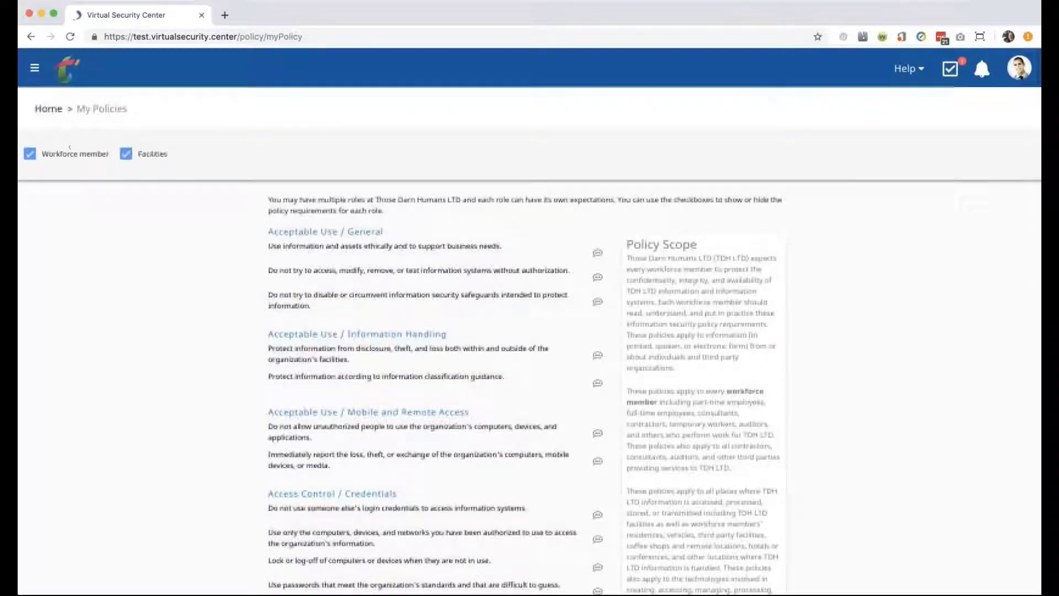
{"action": "left_click", "coordinate": [47, 113]}
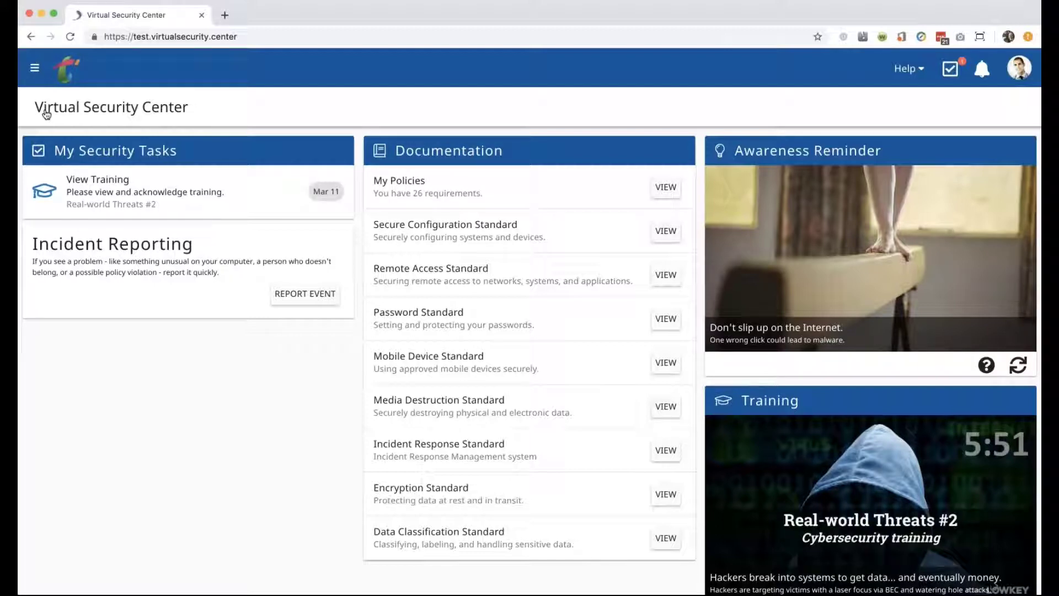
{"action": "left_click", "coordinate": [449, 311]}
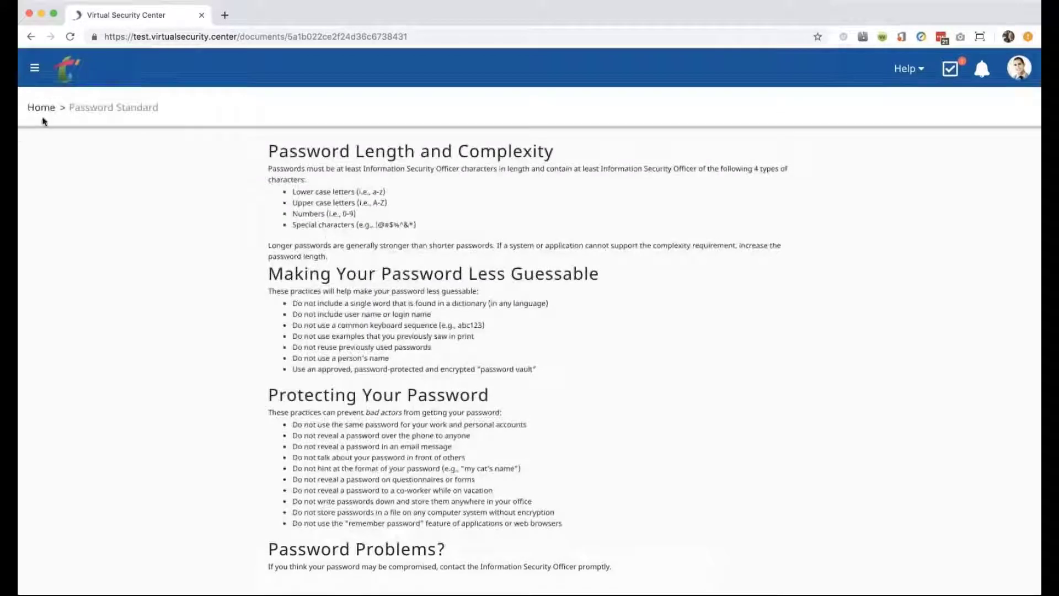
{"action": "left_click", "coordinate": [38, 108]}
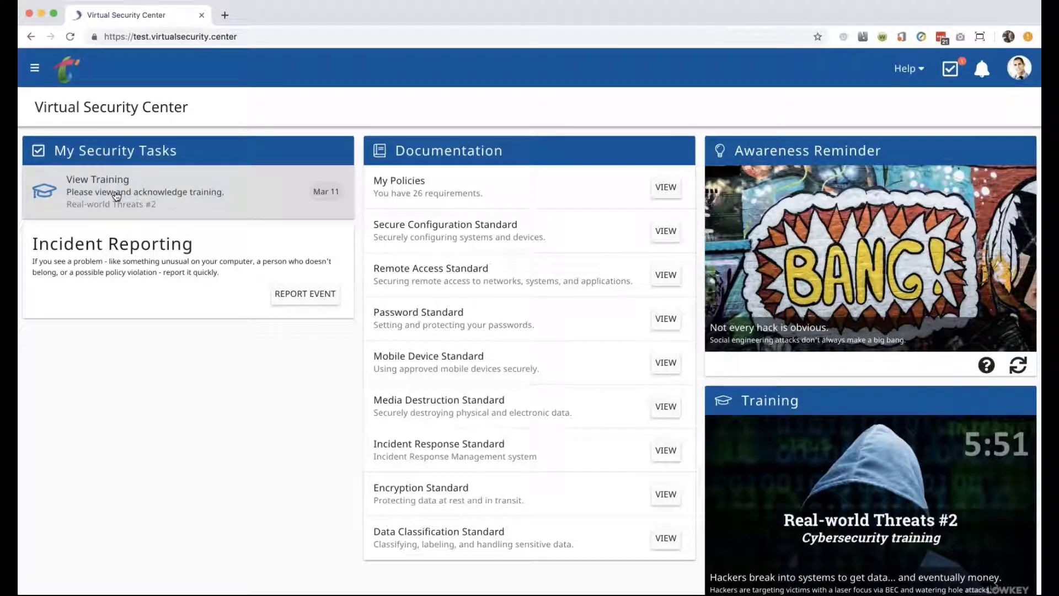
Open the Real-world Threats #2 View Training task from My Security Tasks.
{"action": "scroll", "coordinate": [793, 498], "scroll_direction": "down", "scroll_amount": 1}
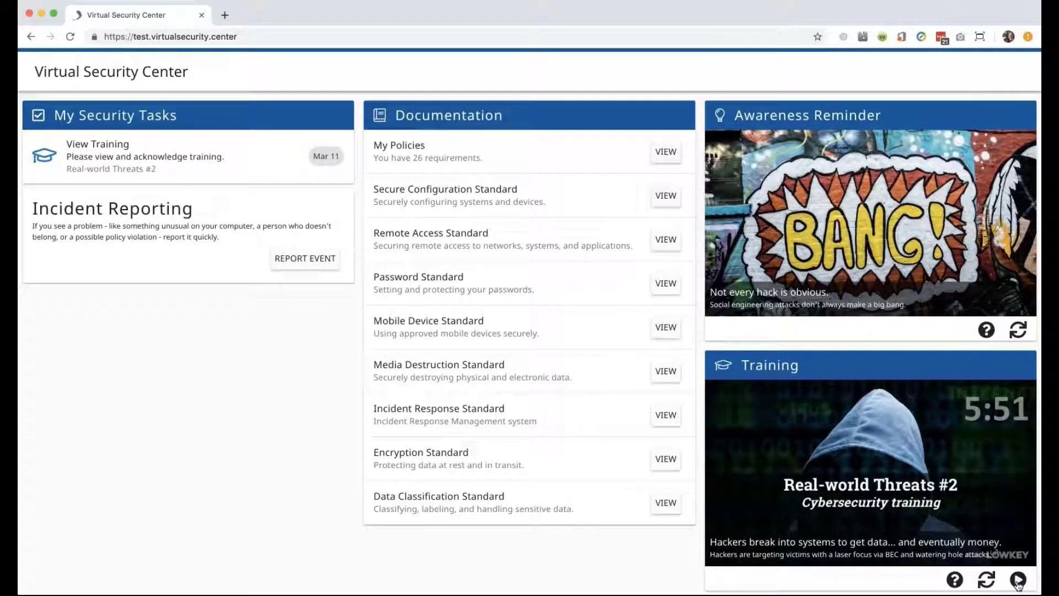
{"action": "scroll", "coordinate": [84, 211], "scroll_direction": "up", "scroll_amount": 1}
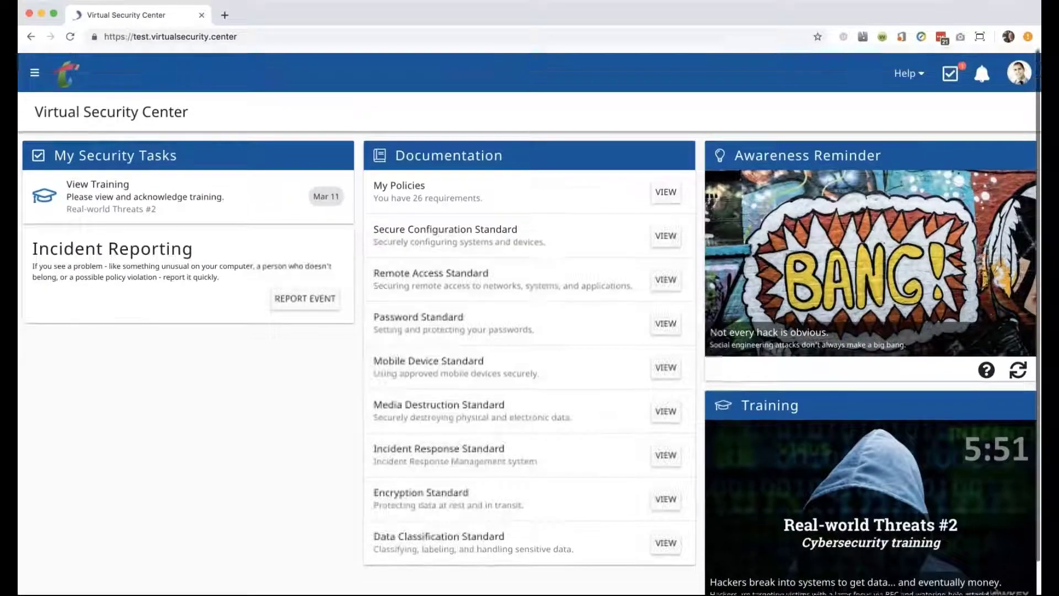
{"action": "left_click", "coordinate": [83, 211]}
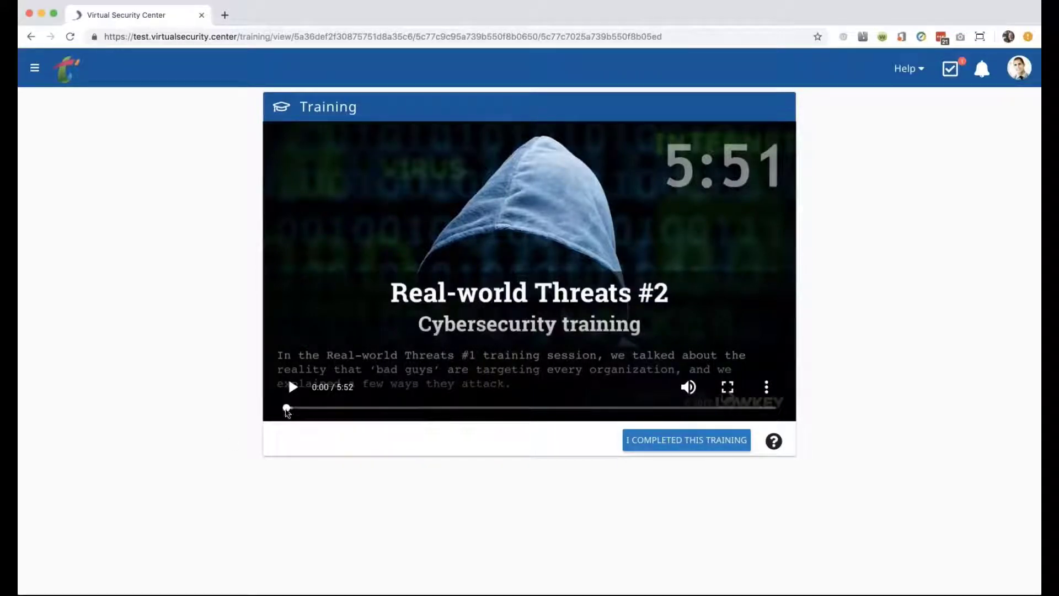
Skip the Real-world Threats #2 video to its 5:52 end and mark the training completed.
{"action": "left_click_drag", "start_coordinate": [286, 407], "coordinate": [851, 378]}
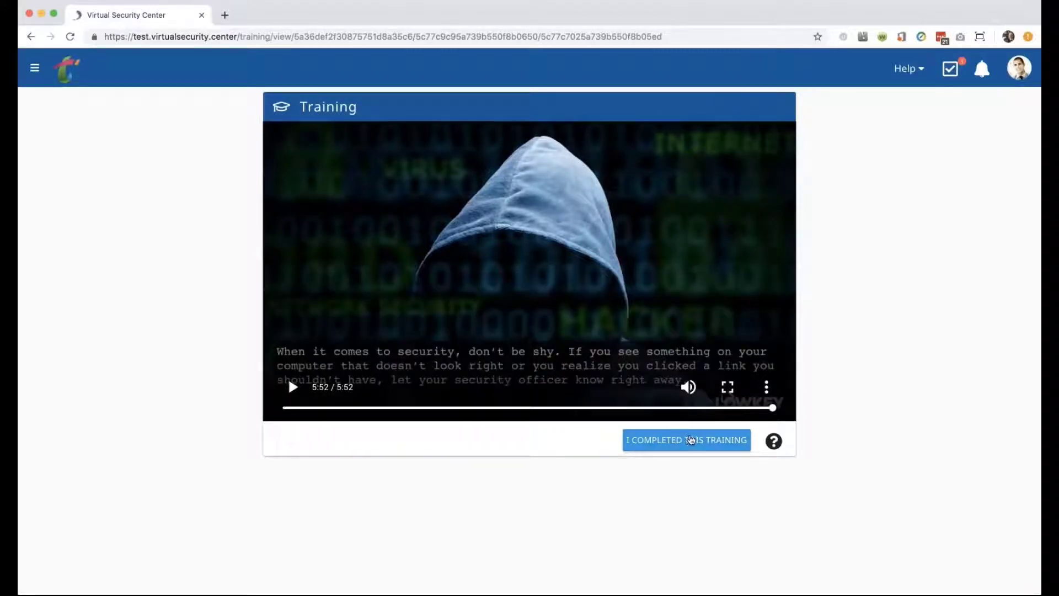
{"action": "left_click", "coordinate": [691, 441]}
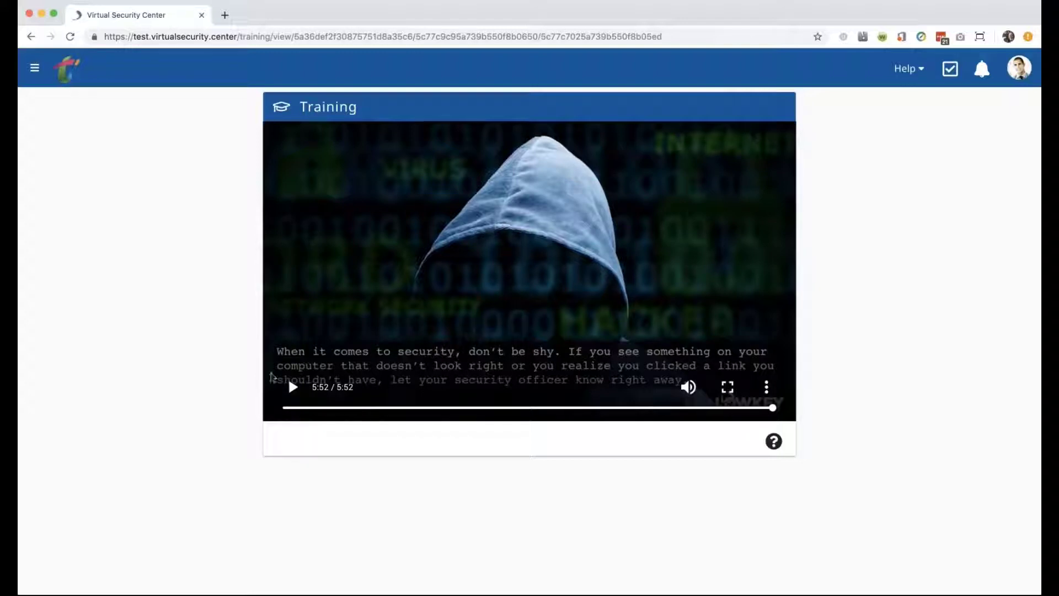
Scrub through the Real-world Threats #2 video at several points, then return to the home dashboard.
{"action": "left_click", "coordinate": [306, 408]}
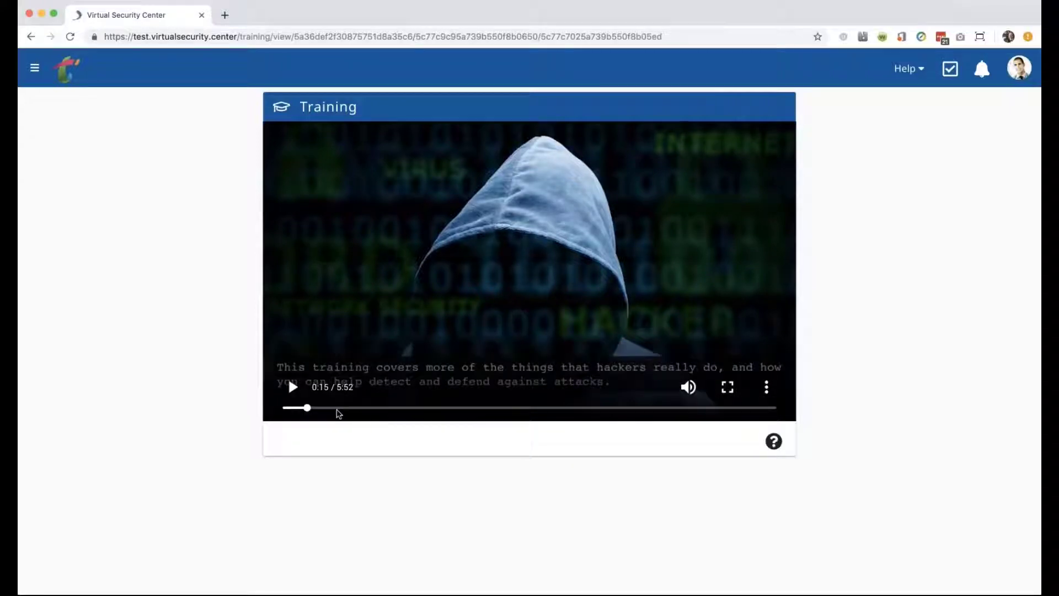
{"action": "left_click", "coordinate": [333, 408]}
{"action": "left_click", "coordinate": [371, 408]}
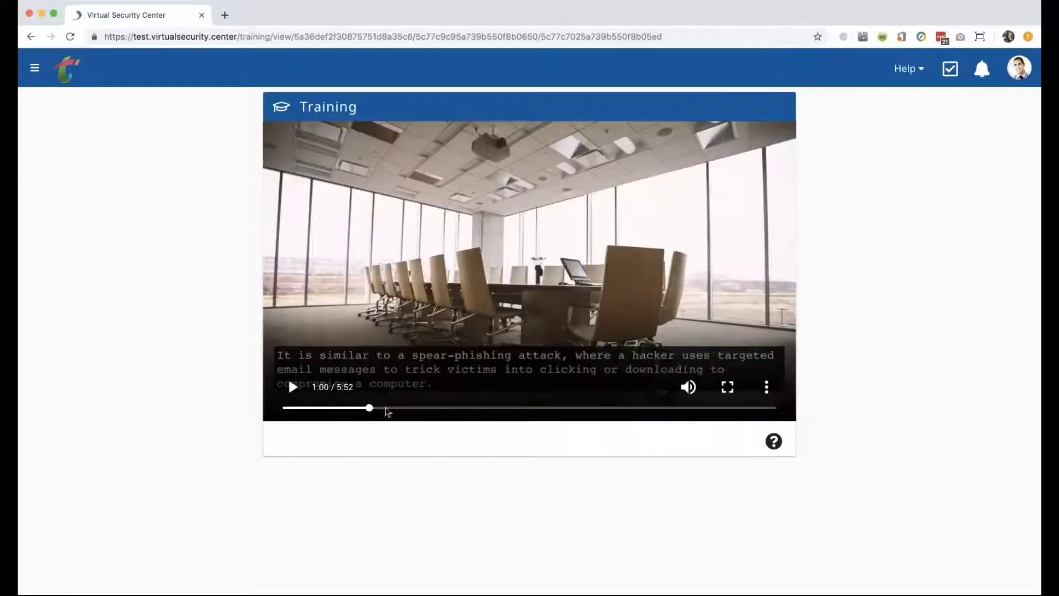
{"action": "left_click", "coordinate": [406, 408]}
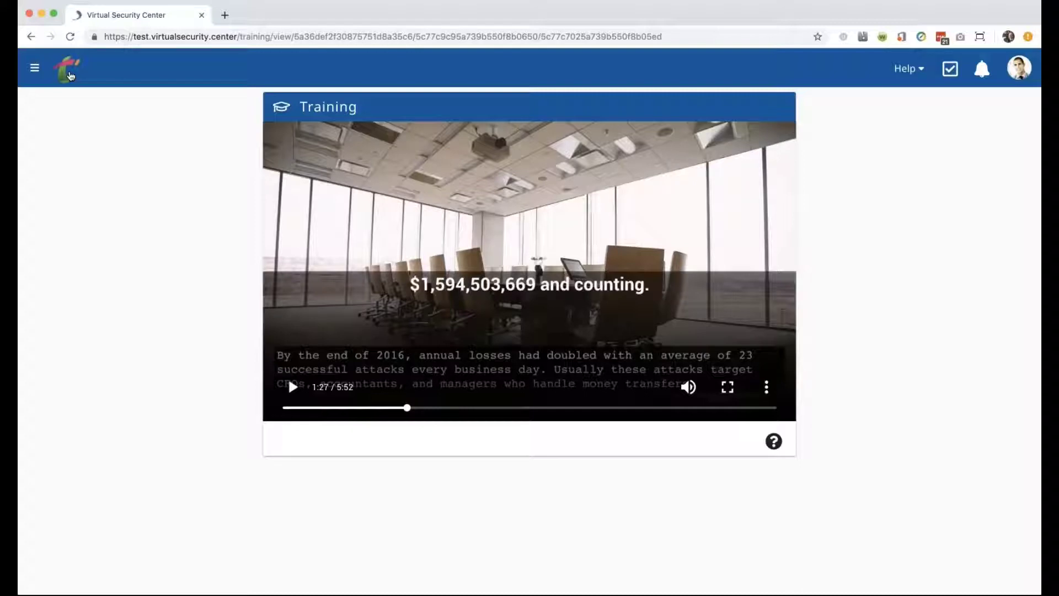
{"action": "left_click", "coordinate": [68, 71]}
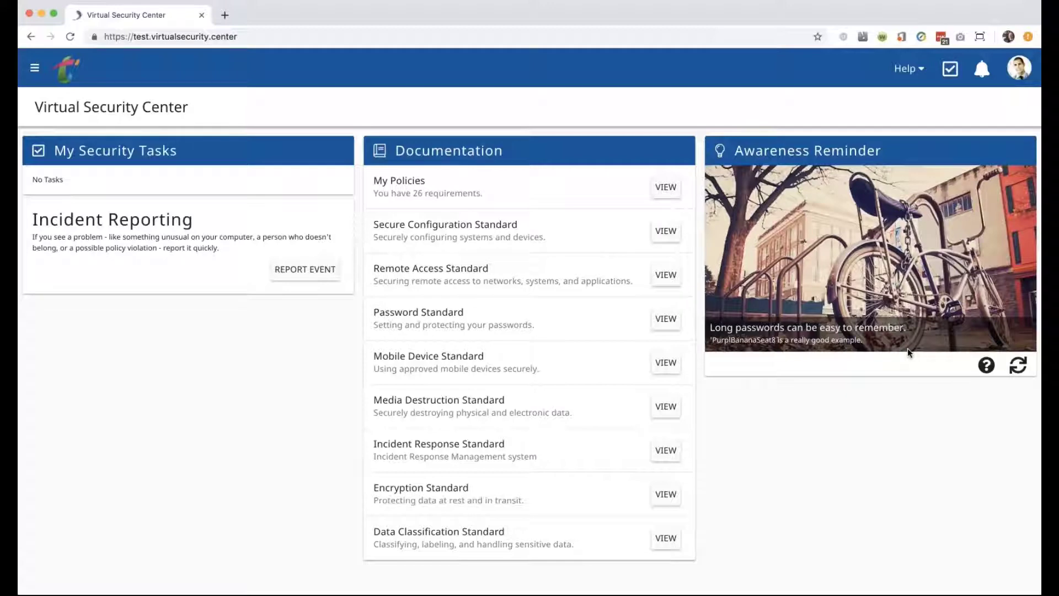
{"action": "left_click", "coordinate": [977, 365]}
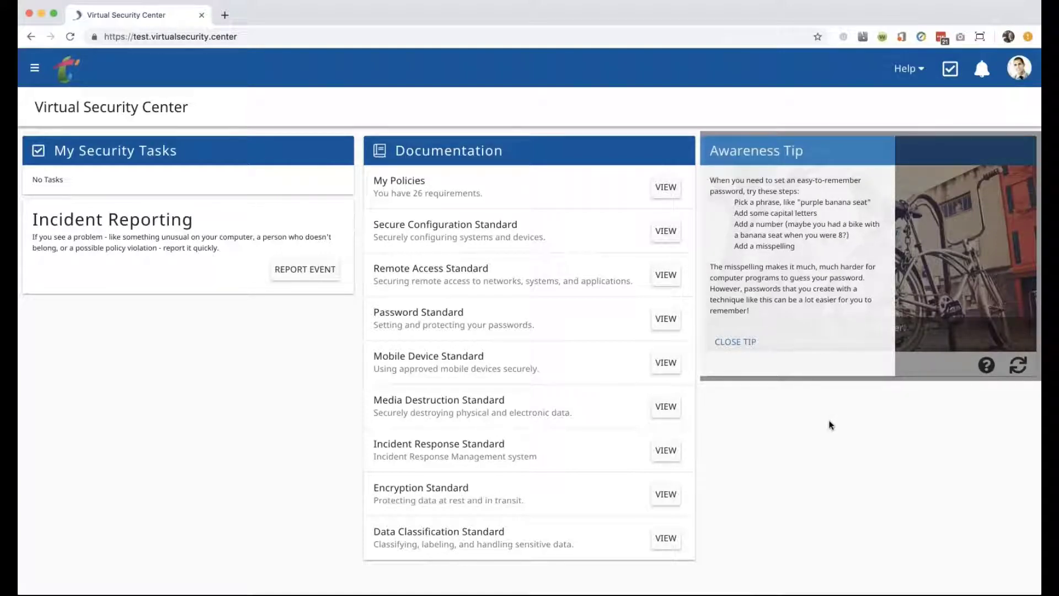
{"action": "left_click", "coordinate": [909, 293]}
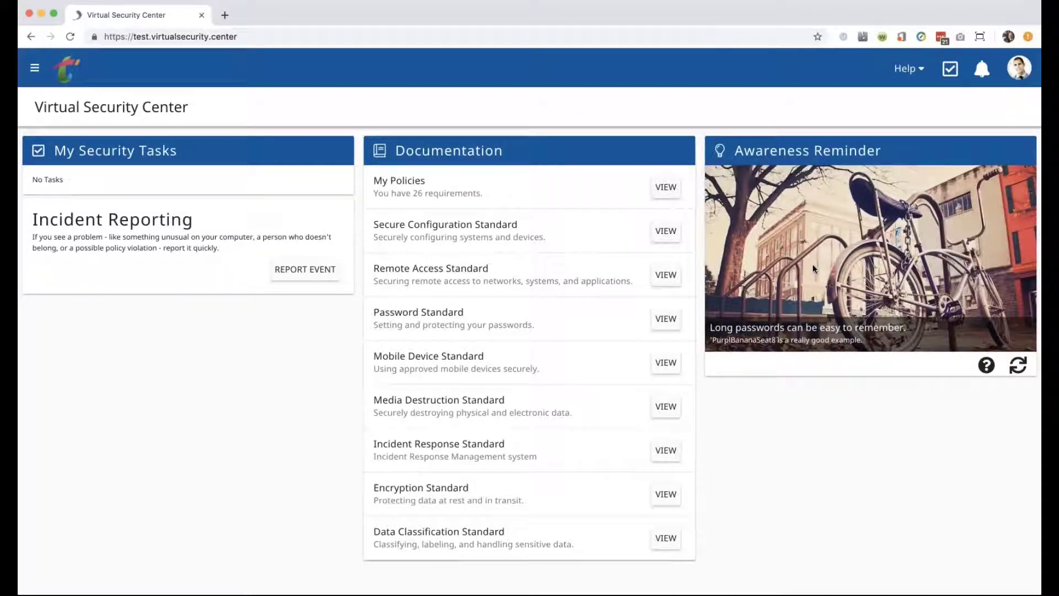
{"action": "left_click", "coordinate": [1017, 366]}
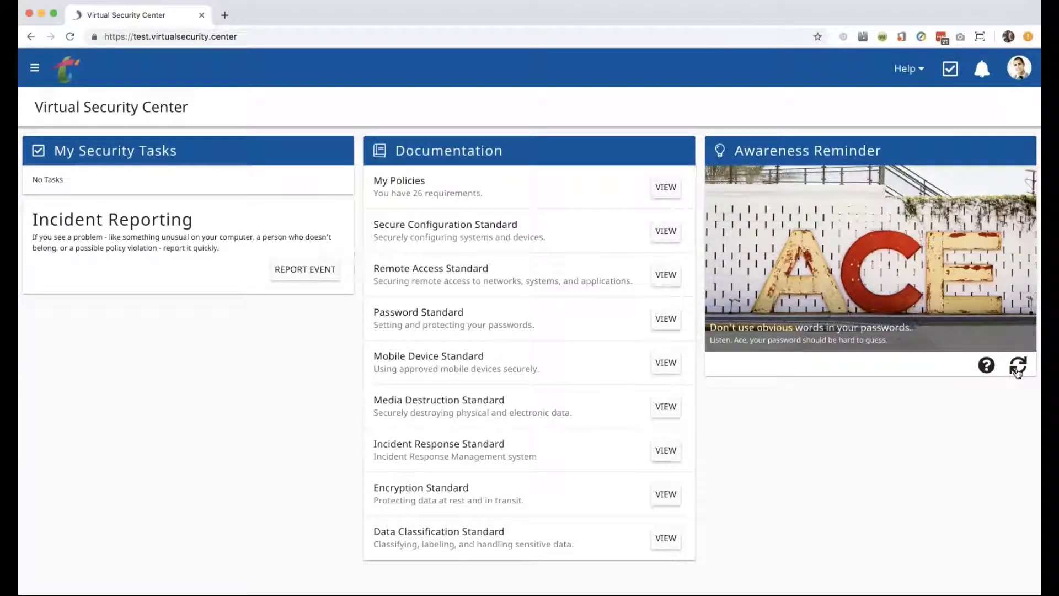
{"action": "left_click", "coordinate": [1018, 367]}
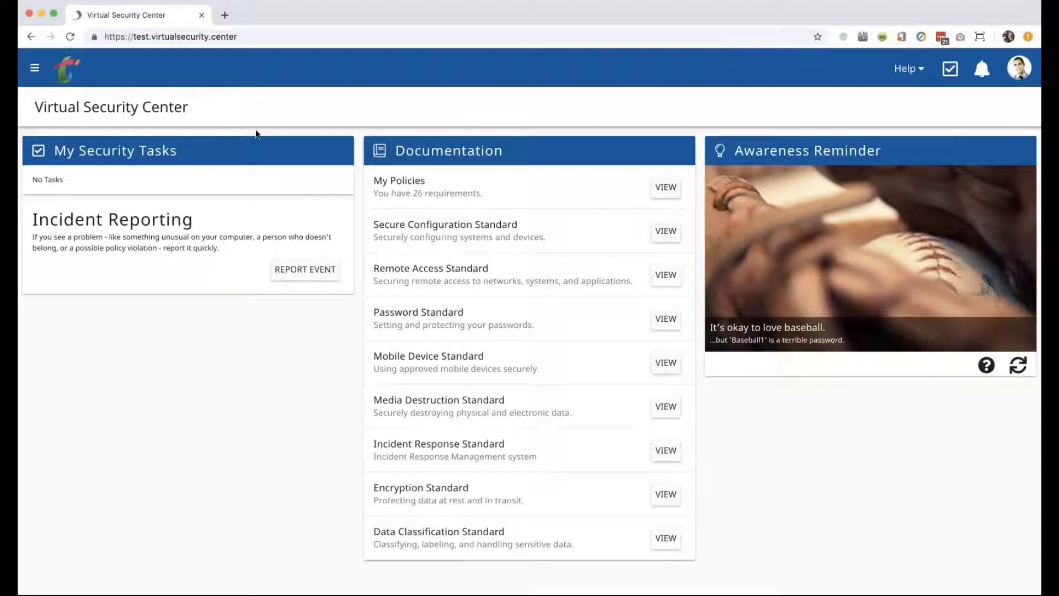
Sign out of the current account from the main navigation menu.
{"action": "left_click", "coordinate": [32, 69]}
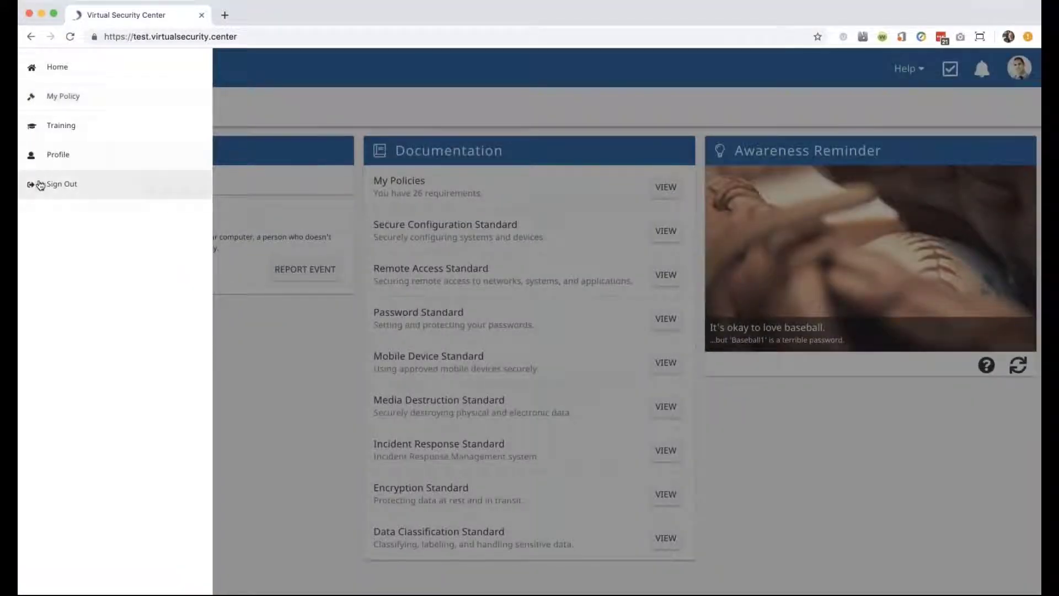
{"action": "left_click", "coordinate": [297, 360]}
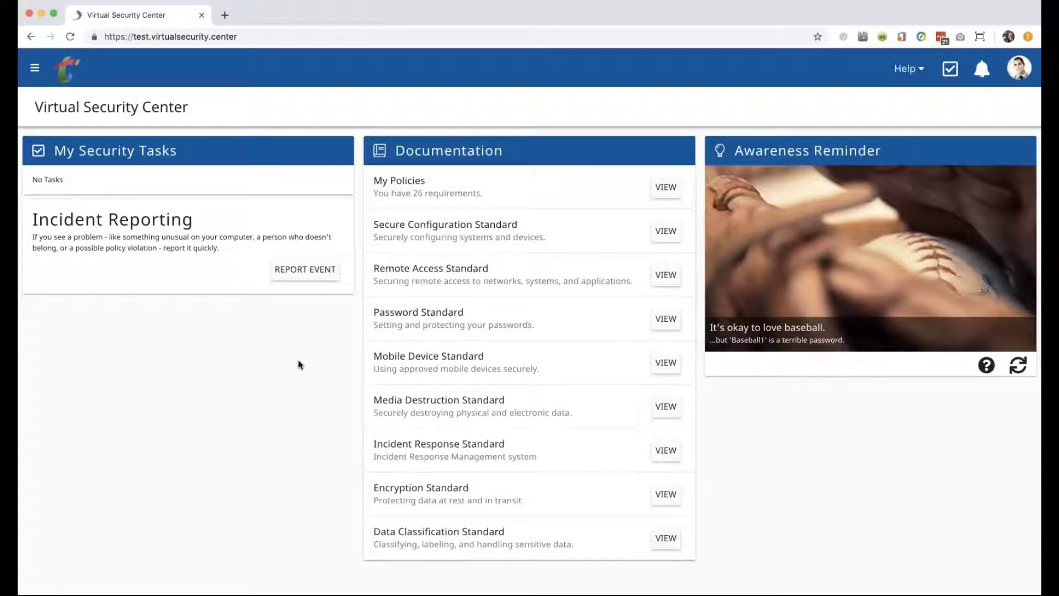
{"action": "left_click", "coordinate": [34, 67]}
{"action": "left_click", "coordinate": [65, 184]}
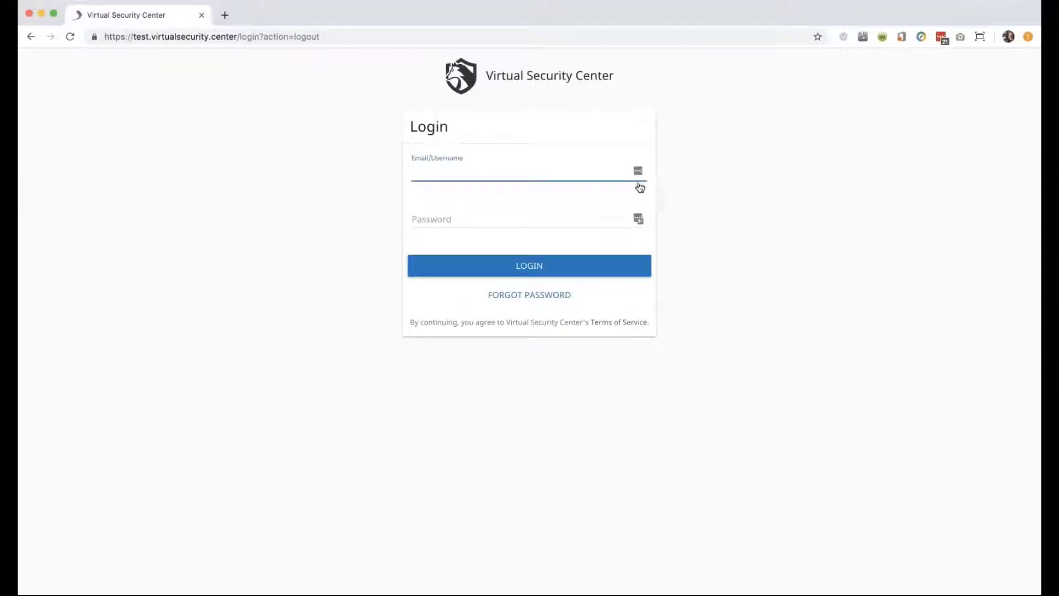
Log back in using a saved administrator account from the password manager.
{"action": "left_click", "coordinate": [637, 220]}
{"action": "left_click", "coordinate": [638, 219]}
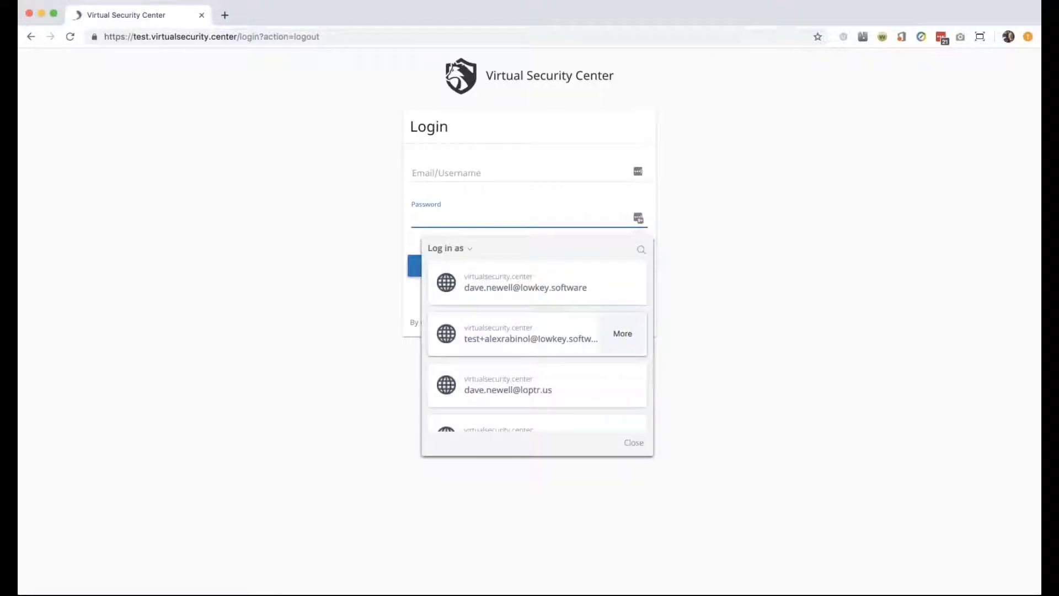
{"action": "scroll", "coordinate": [551, 341], "scroll_direction": "down", "scroll_amount": 3}
{"action": "left_click", "coordinate": [516, 342]}
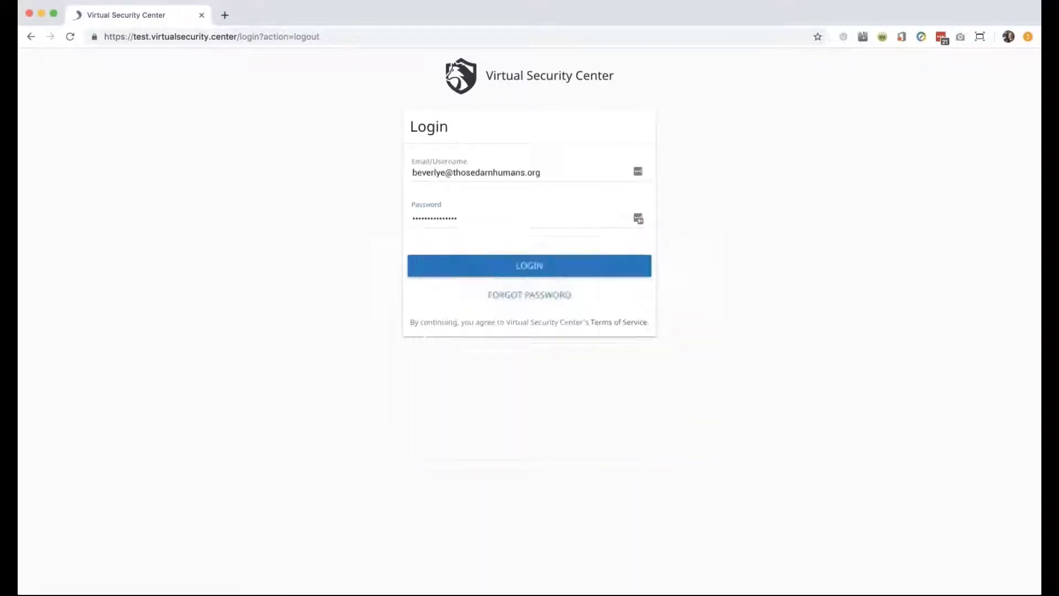
{"action": "left_click", "coordinate": [535, 269]}
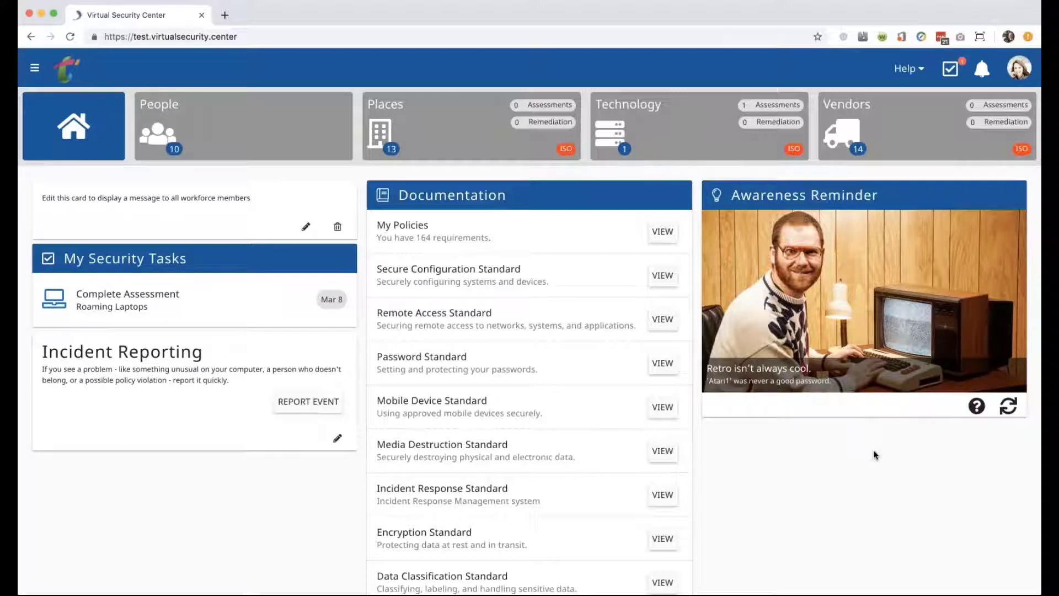
Open the compliance officer's profile from People, view its edit details without changes, then return to People.
{"action": "left_click", "coordinate": [187, 140]}
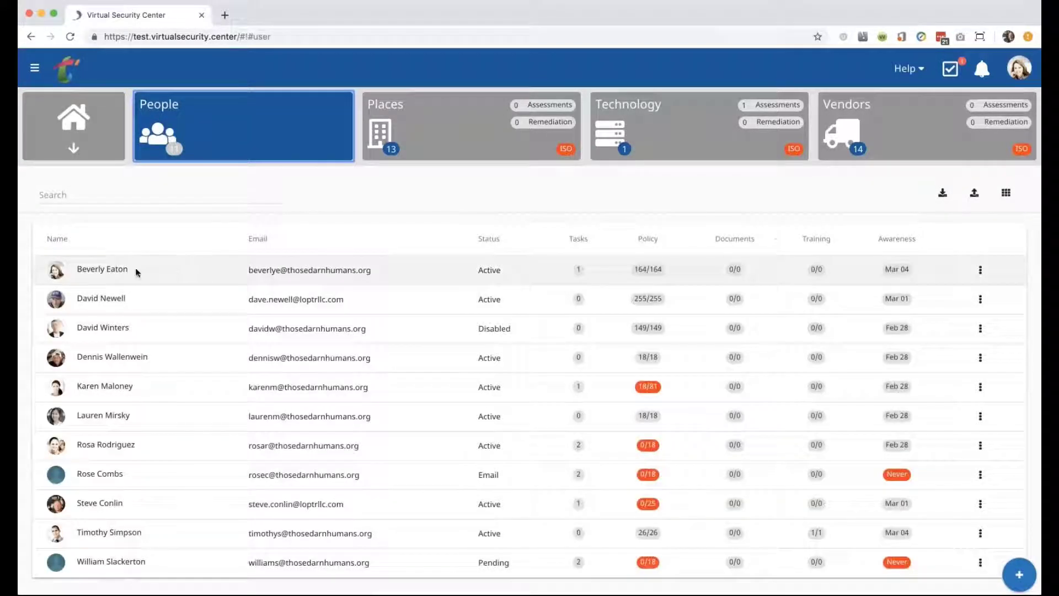
{"action": "left_click", "coordinate": [119, 270]}
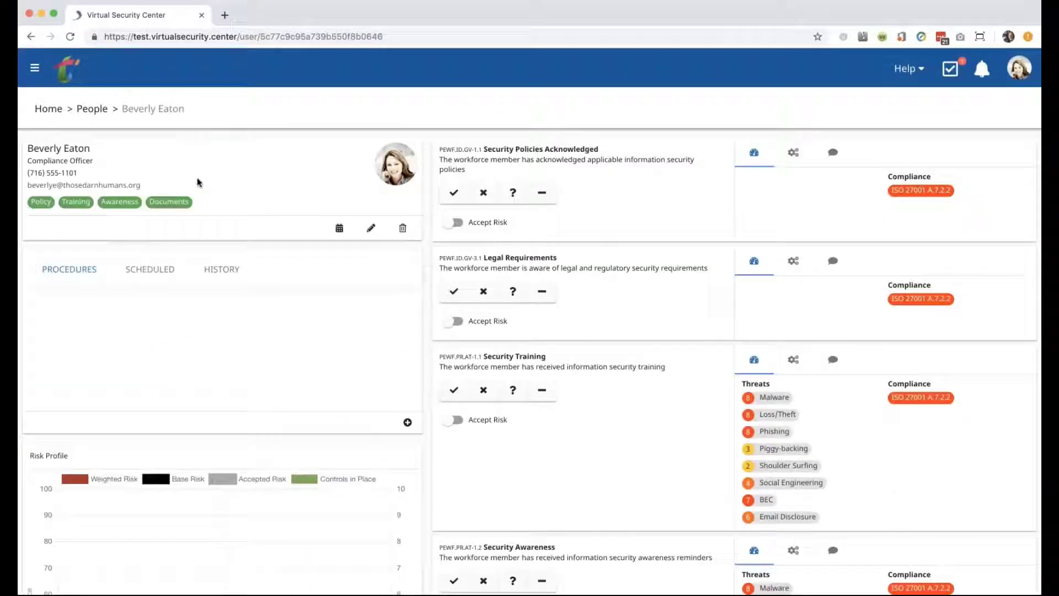
{"action": "left_click", "coordinate": [370, 228]}
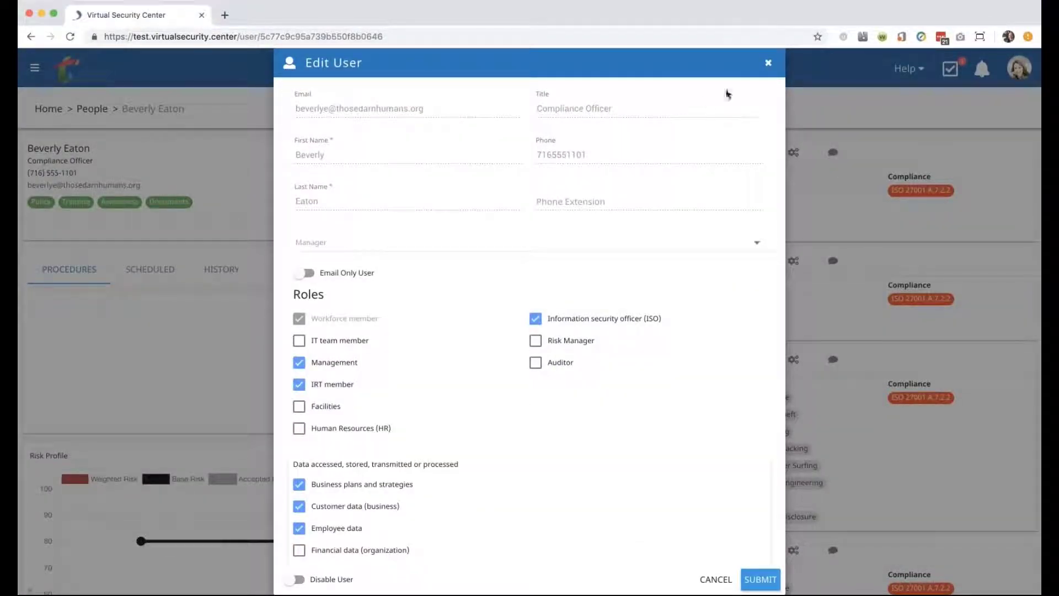
{"action": "left_click", "coordinate": [760, 579]}
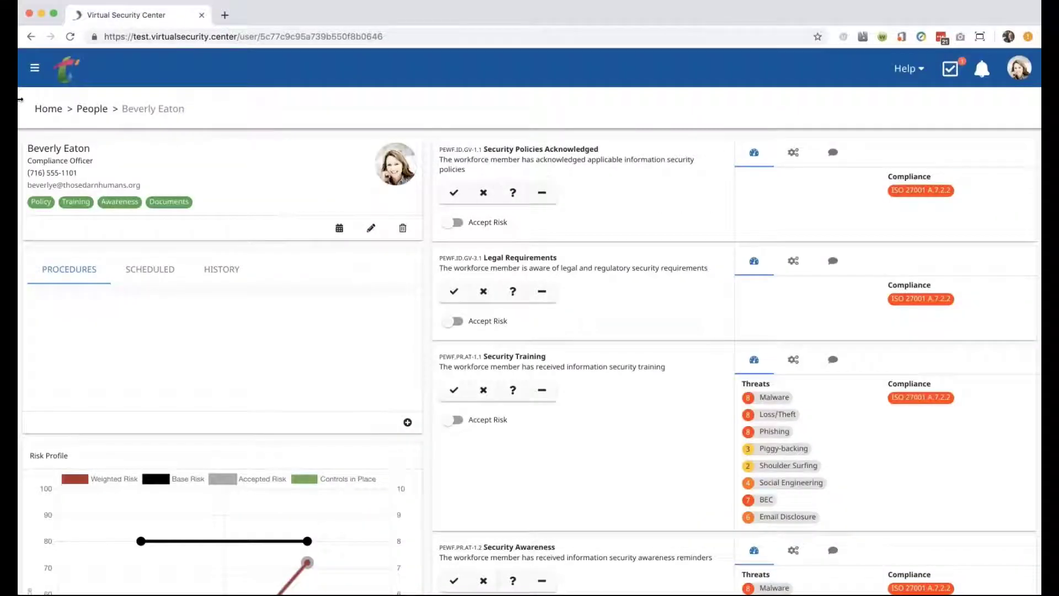
{"action": "left_click", "coordinate": [88, 110]}
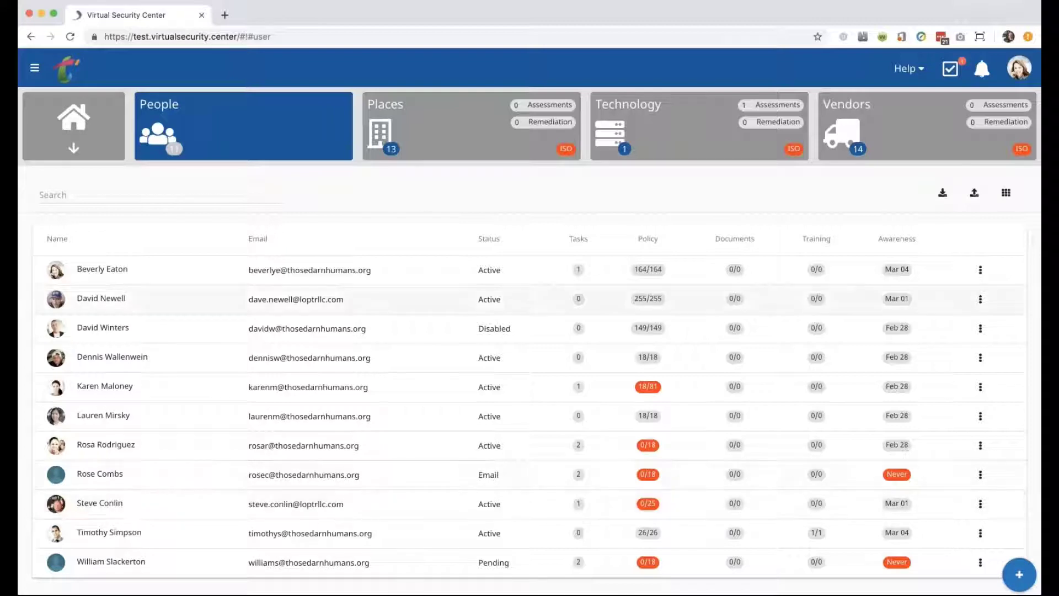
In Configuration's Features tab, switch Incident Tracking off and save the feature settings.
{"action": "left_click", "coordinate": [36, 70]}
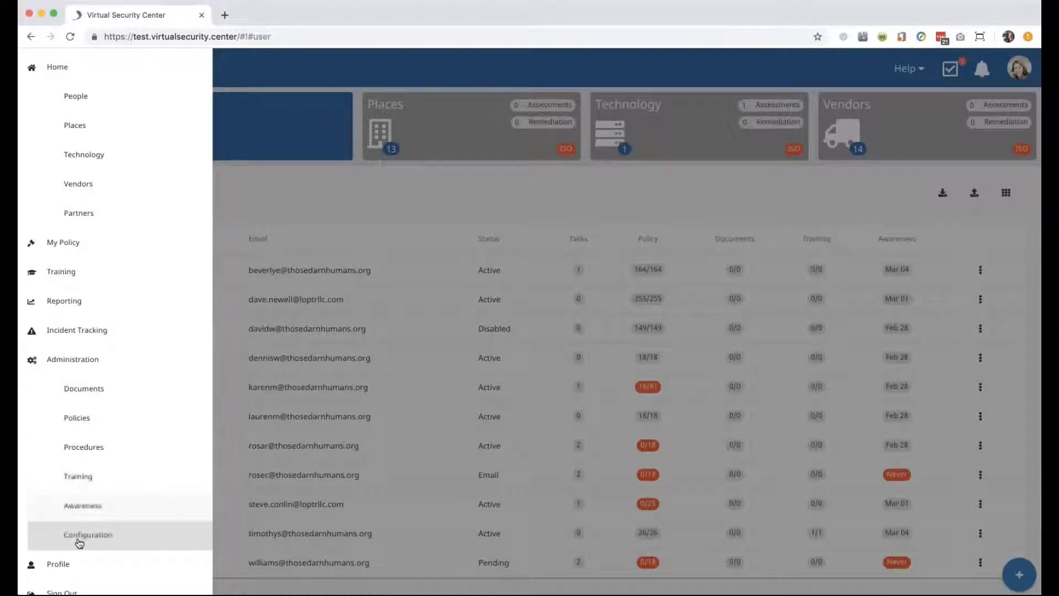
{"action": "left_click", "coordinate": [80, 536]}
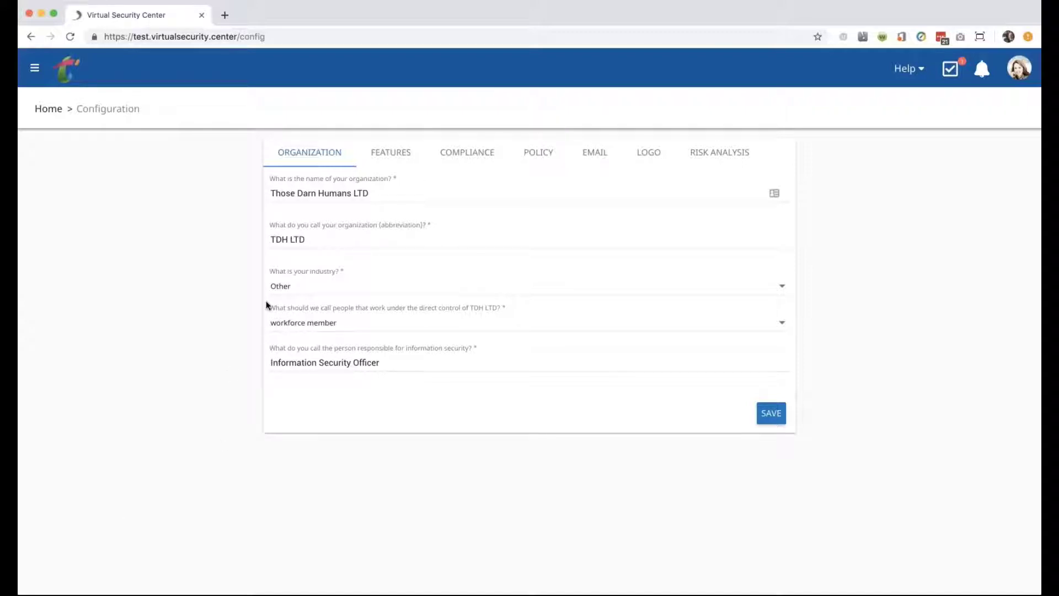
{"action": "left_click", "coordinate": [393, 161]}
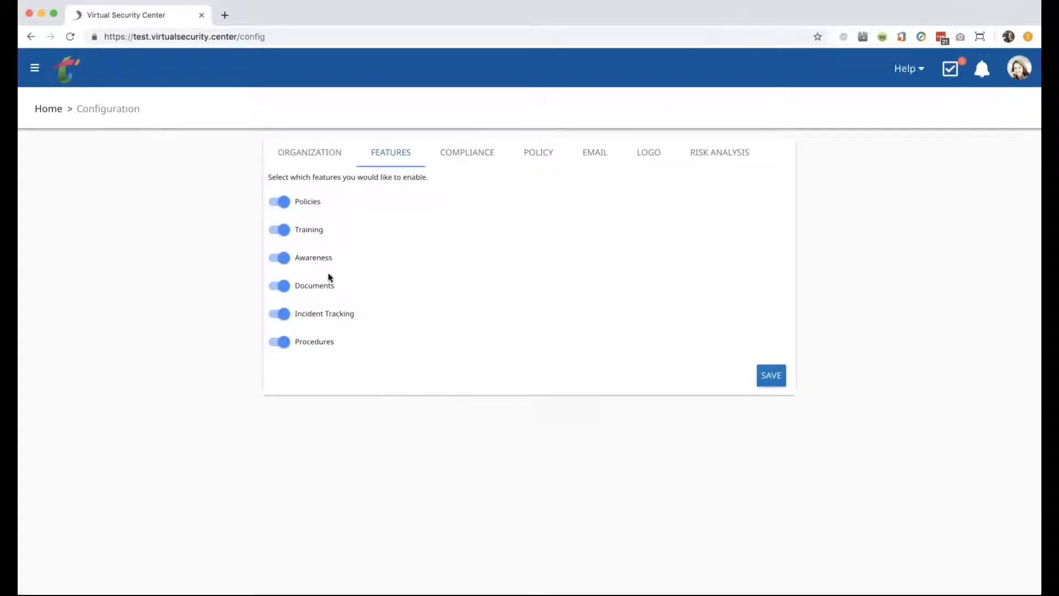
{"action": "left_click", "coordinate": [275, 319]}
{"action": "left_click", "coordinate": [305, 316]}
{"action": "left_click", "coordinate": [304, 316]}
{"action": "left_click", "coordinate": [772, 375]}
Enable the HIPAA Security 2013 compliance standard, then view the Policy scope questions.
{"action": "left_click", "coordinate": [477, 155]}
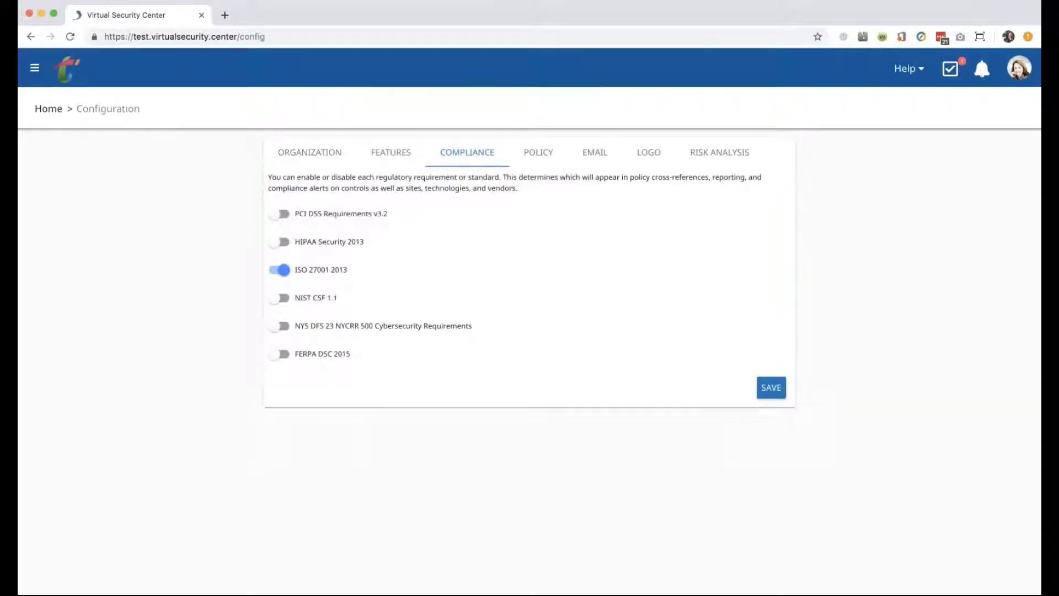
{"action": "left_click", "coordinate": [282, 243]}
{"action": "left_click", "coordinate": [535, 161]}
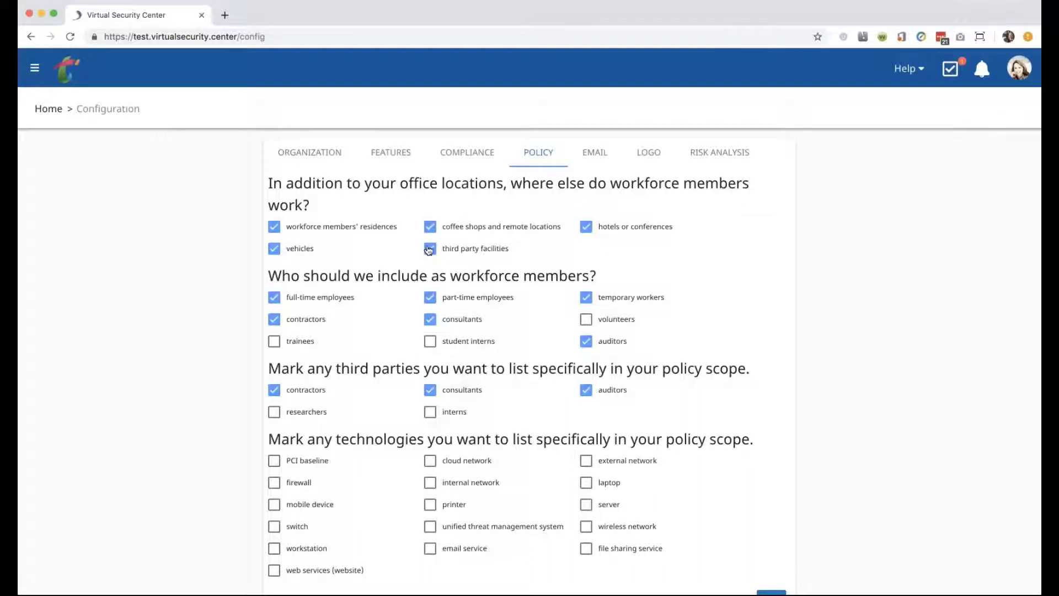
Remove 'hotels or conferences' from workforce work locations and save the policy scope.
{"action": "left_click", "coordinate": [587, 230]}
{"action": "scroll", "coordinate": [755, 439], "scroll_direction": "down", "scroll_amount": 1}
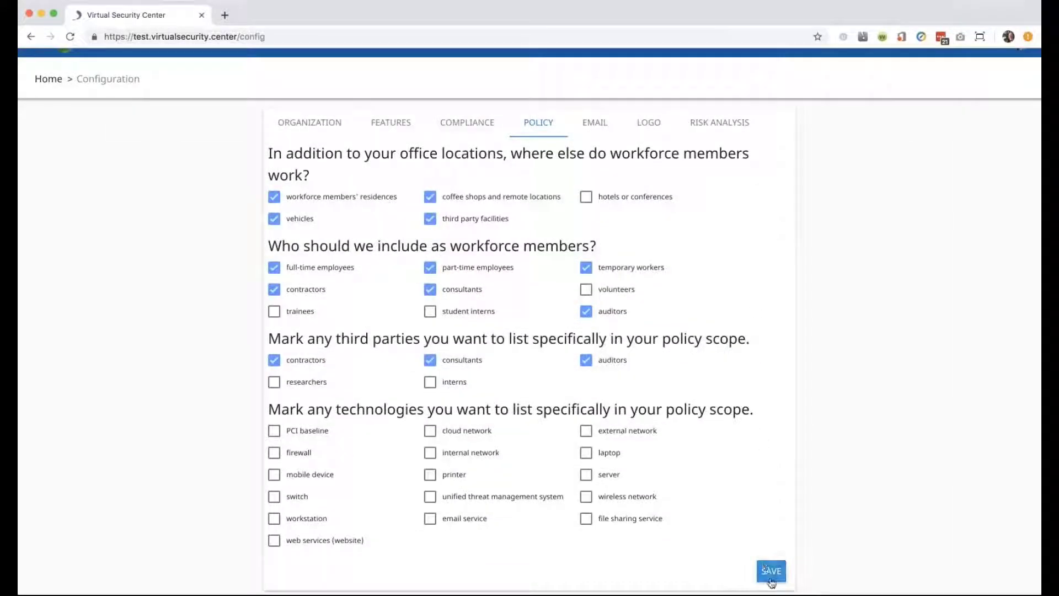
{"action": "left_click", "coordinate": [771, 571]}
Review the Email notification settings, then the Logo settings showing display name TDH LTD.
{"action": "scroll", "coordinate": [601, 152], "scroll_direction": "up", "scroll_amount": 1}
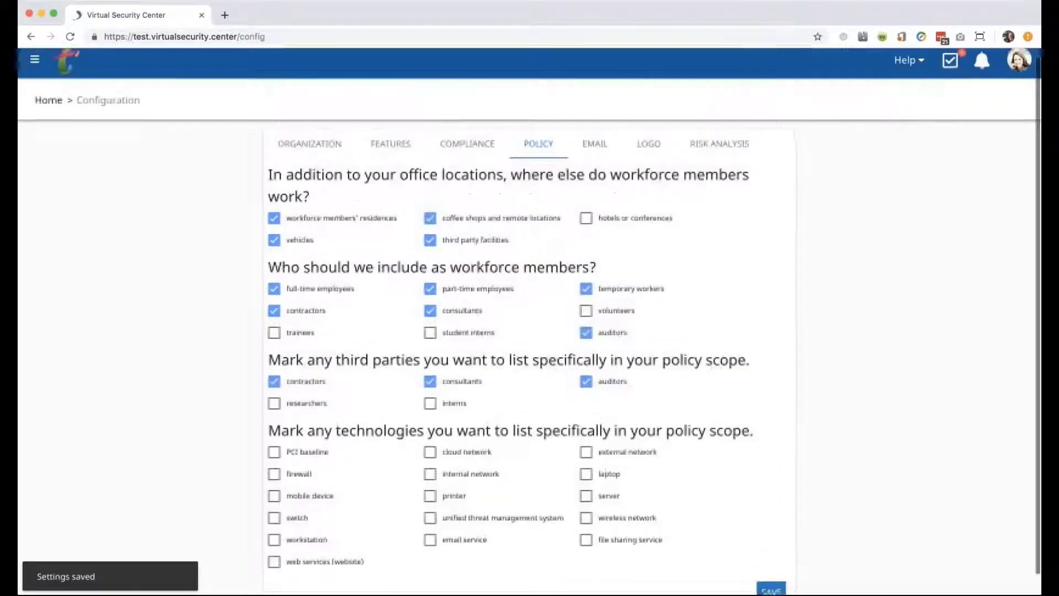
{"action": "left_click", "coordinate": [601, 153]}
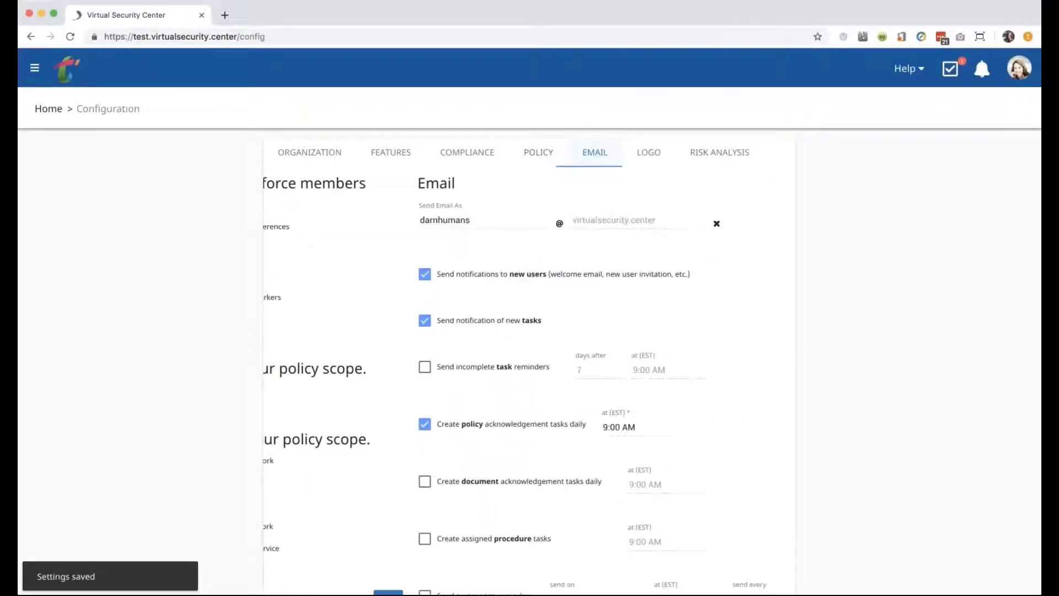
{"action": "scroll", "coordinate": [302, 385], "scroll_direction": "down", "scroll_amount": 5}
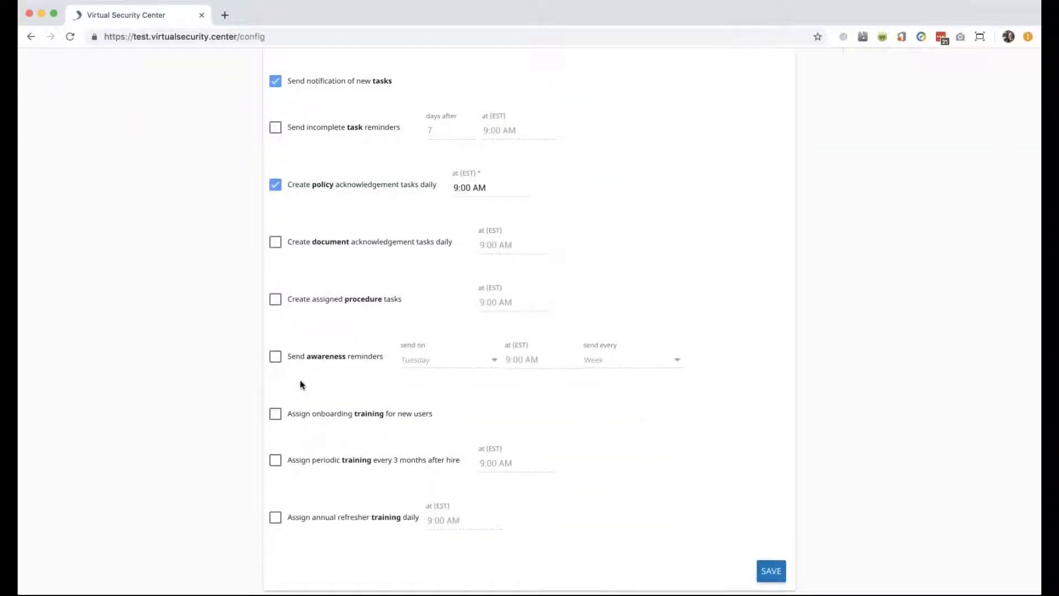
{"action": "scroll", "coordinate": [302, 384], "scroll_direction": "up", "scroll_amount": 5}
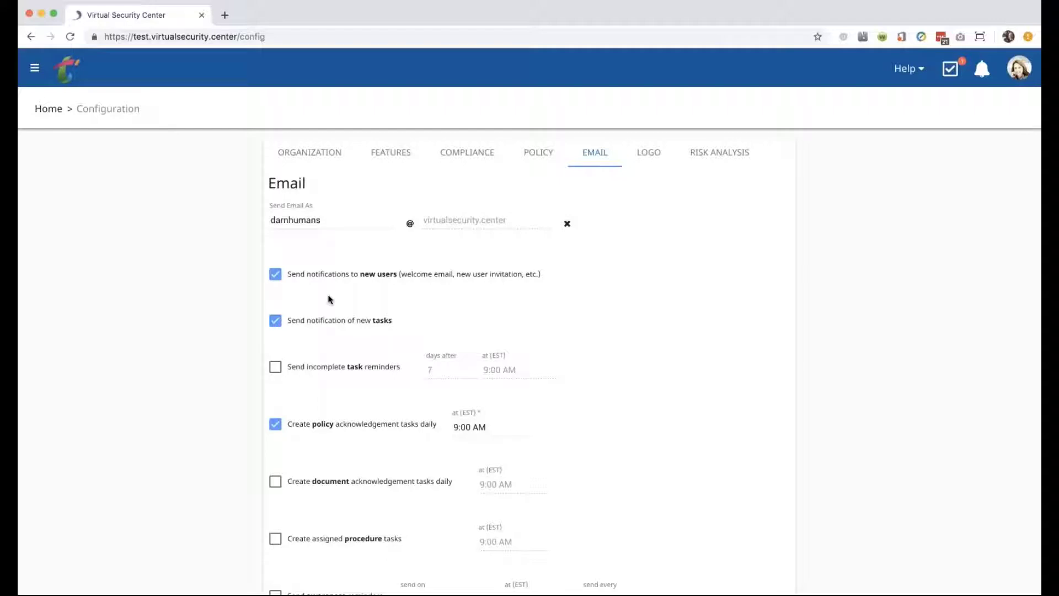
{"action": "scroll", "coordinate": [329, 298], "scroll_direction": "down", "scroll_amount": 3}
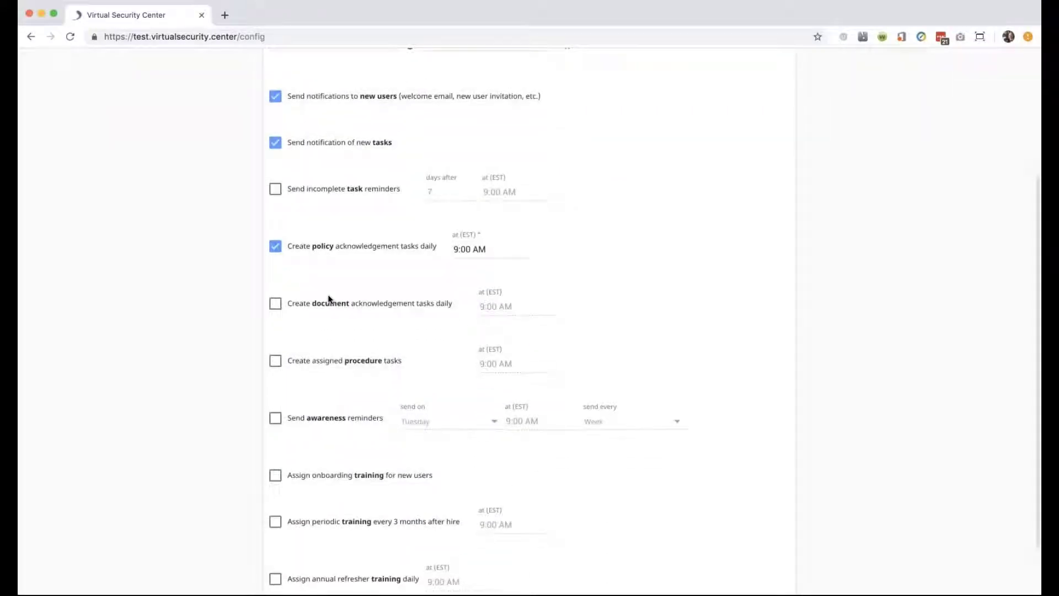
{"action": "scroll", "coordinate": [329, 299], "scroll_direction": "up", "scroll_amount": 4}
{"action": "left_click", "coordinate": [648, 156]}
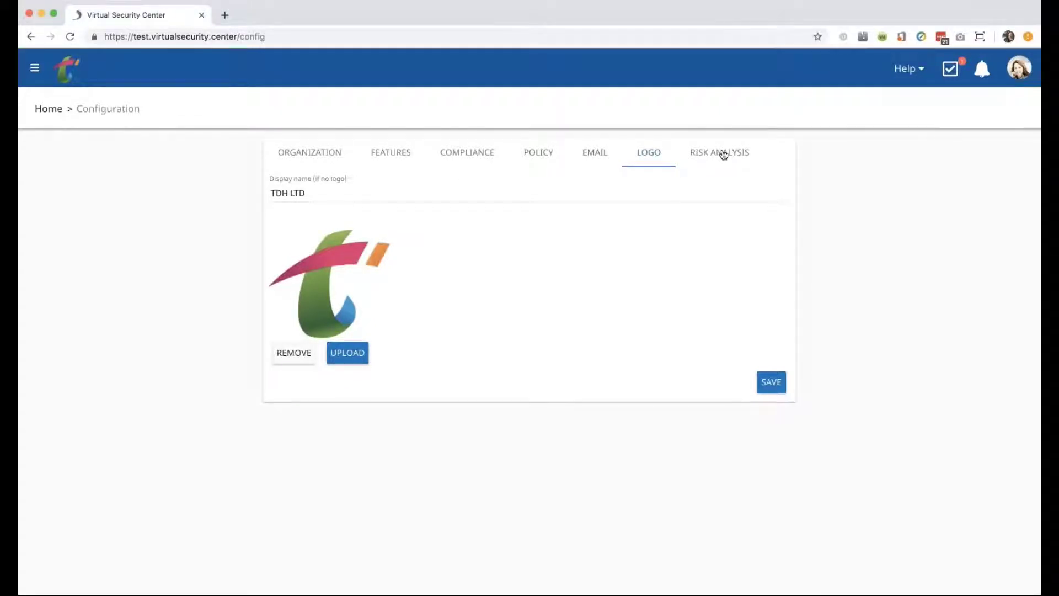
Add Protected Health Information (PHI) to Risk Analysis data types, save, and go back to the dashboard.
{"action": "left_click", "coordinate": [723, 154]}
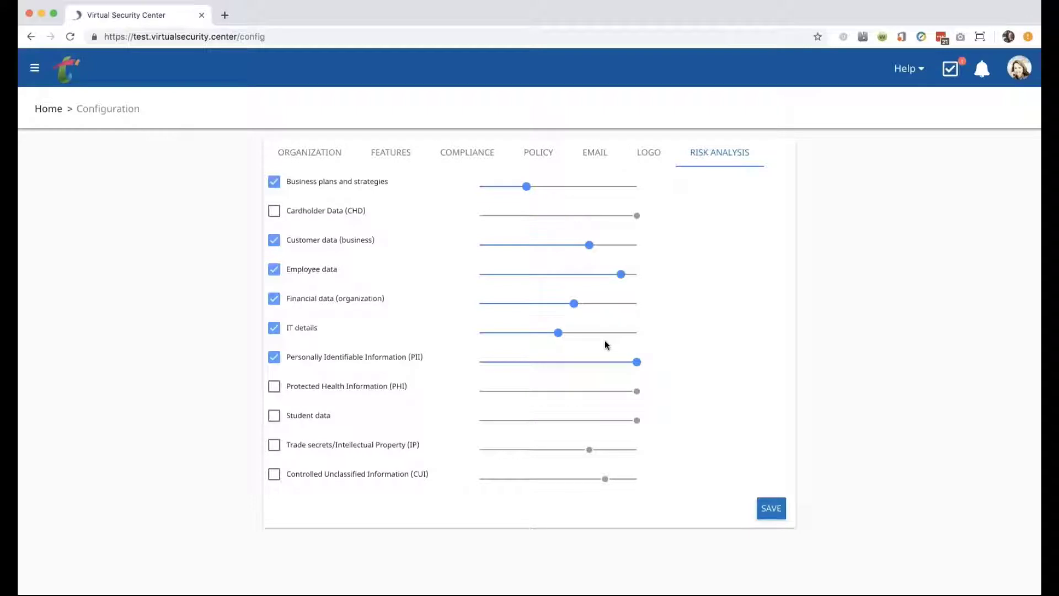
{"action": "left_click", "coordinate": [274, 386]}
{"action": "left_click", "coordinate": [767, 511]}
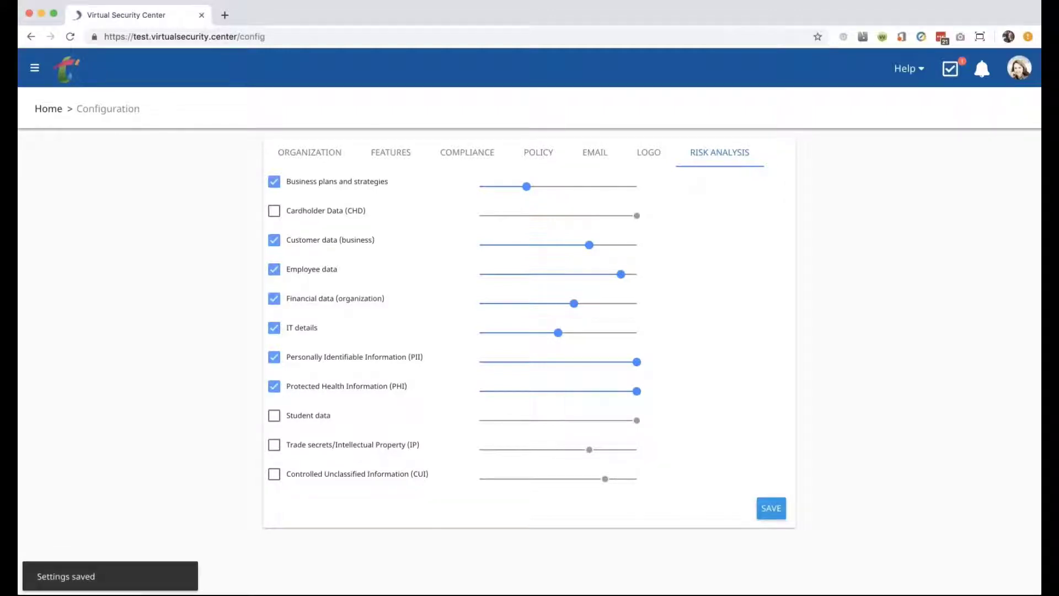
{"action": "left_click", "coordinate": [50, 111]}
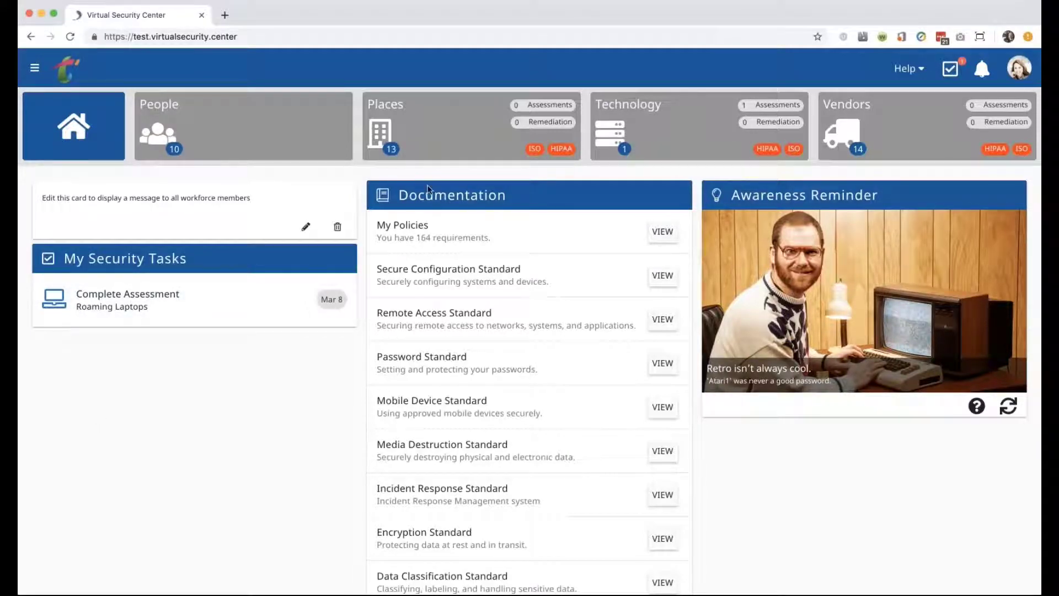
{"action": "left_click", "coordinate": [429, 136]}
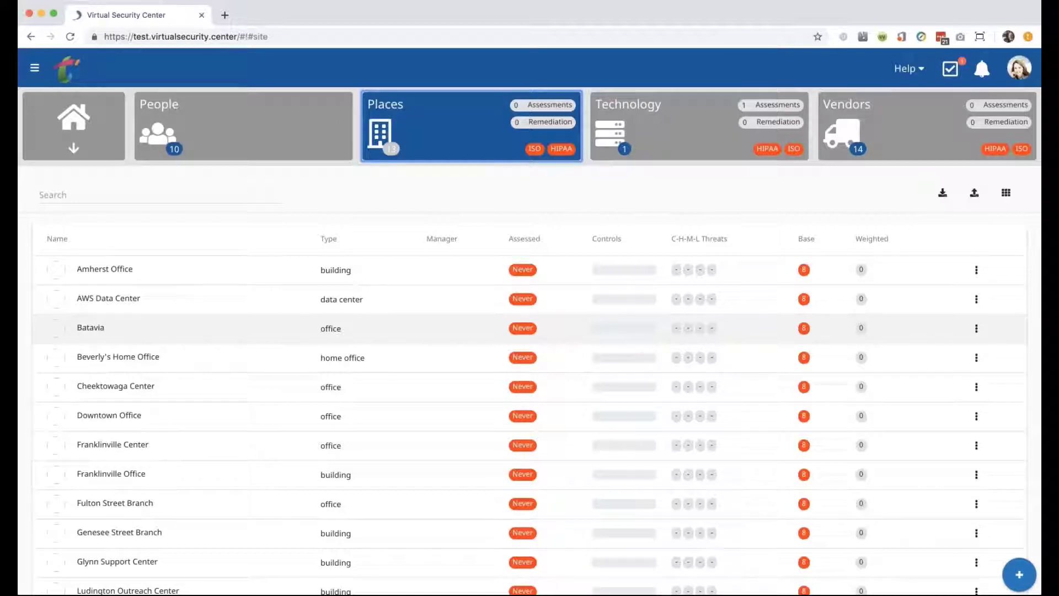
{"action": "scroll", "coordinate": [492, 379], "scroll_direction": "down", "scroll_amount": 1}
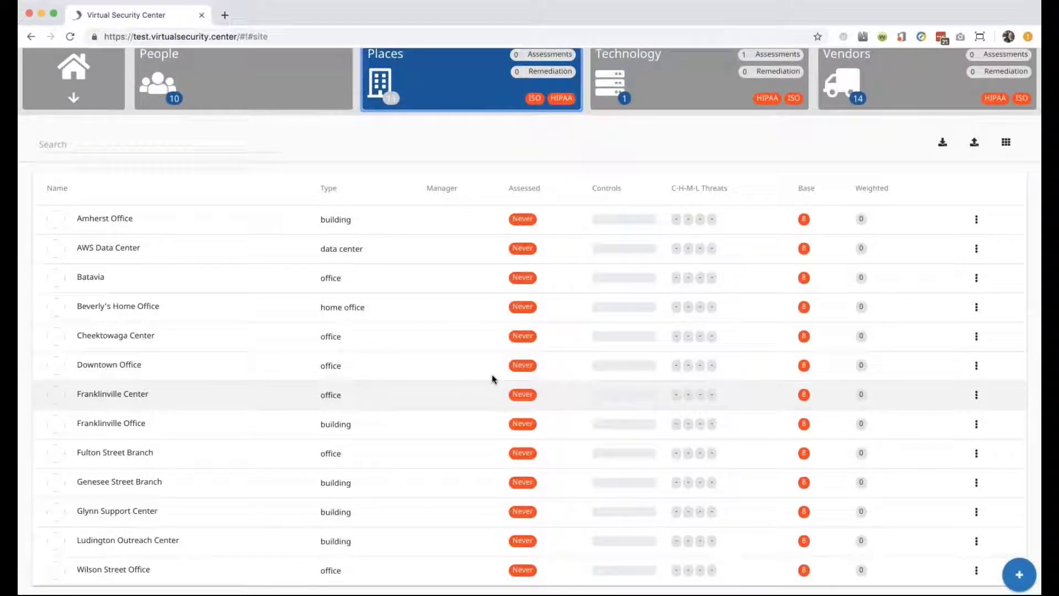
{"action": "scroll", "coordinate": [493, 378], "scroll_direction": "down", "scroll_amount": 1}
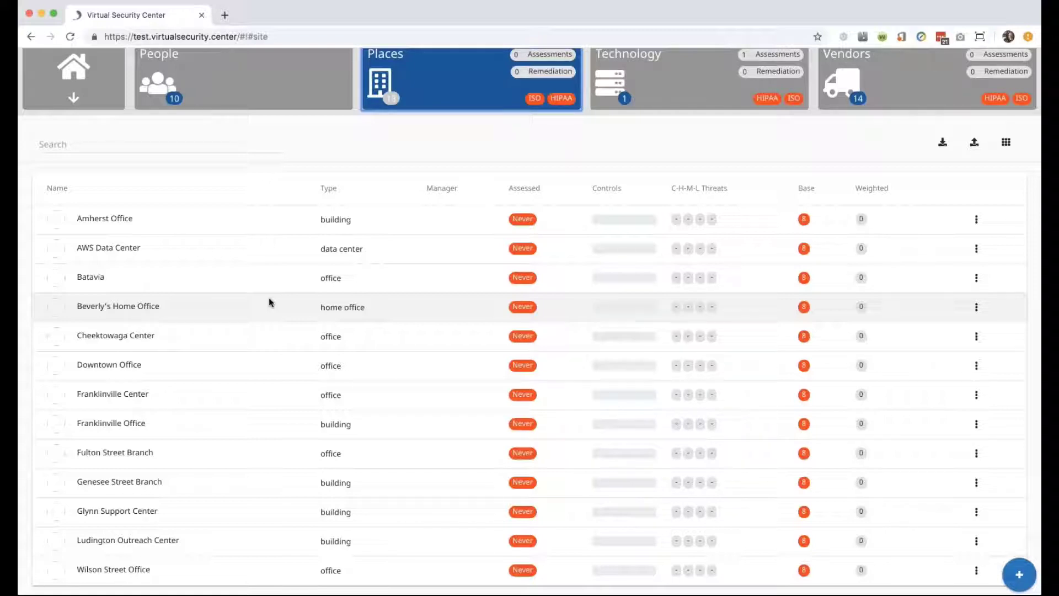
Open the Beverly's Home Office site page and its Edit Site form.
{"action": "left_click", "coordinate": [191, 302]}
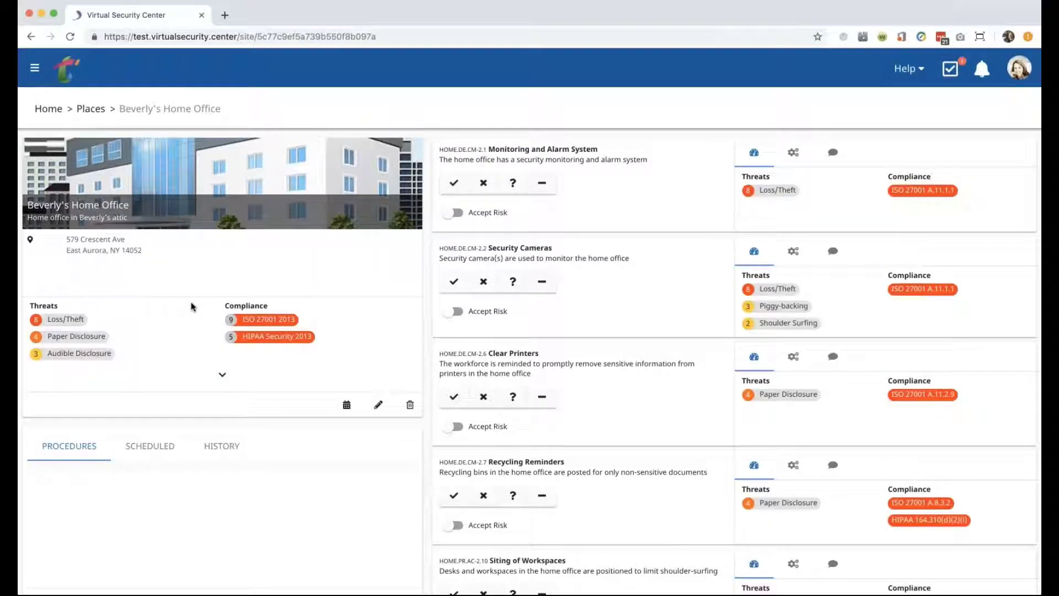
{"action": "left_click", "coordinate": [378, 405]}
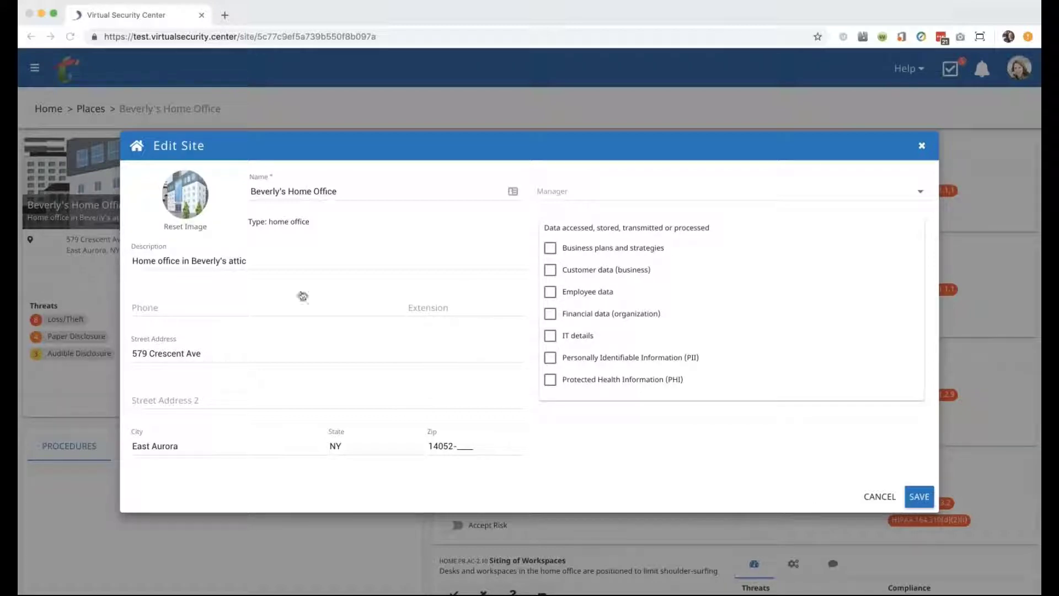
Make the office owner site manager, add Business plans, Financial data and Customer data, and save.
{"action": "left_click", "coordinate": [567, 197]}
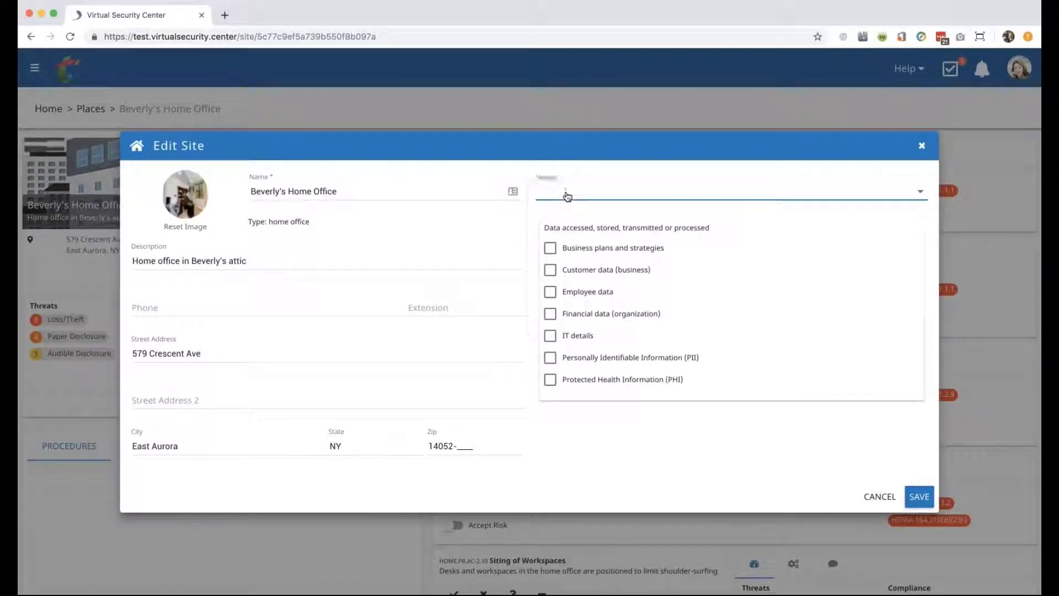
{"action": "left_click", "coordinate": [606, 221]}
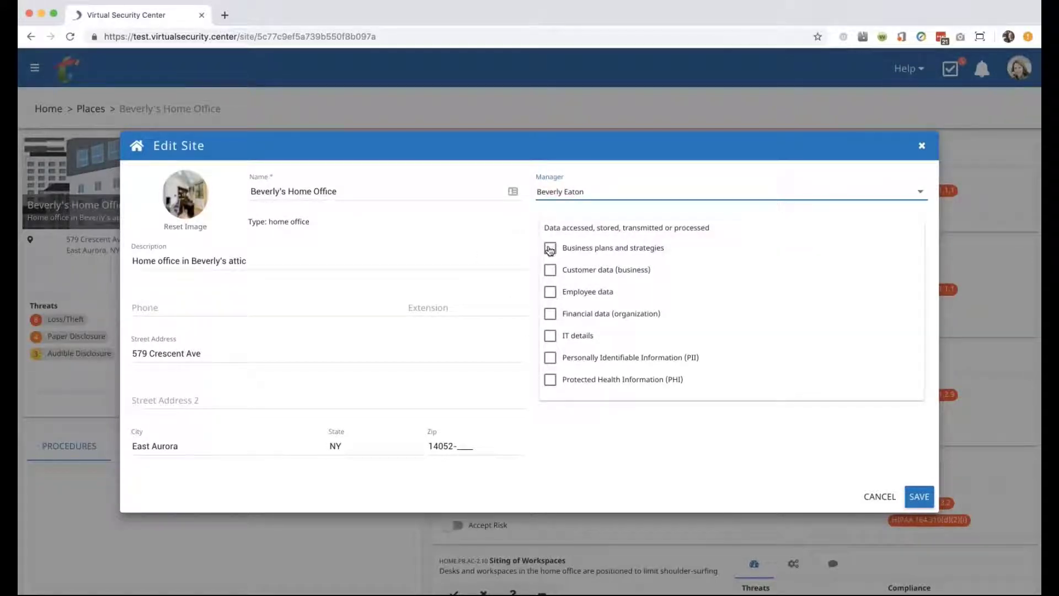
{"action": "left_click", "coordinate": [550, 248]}
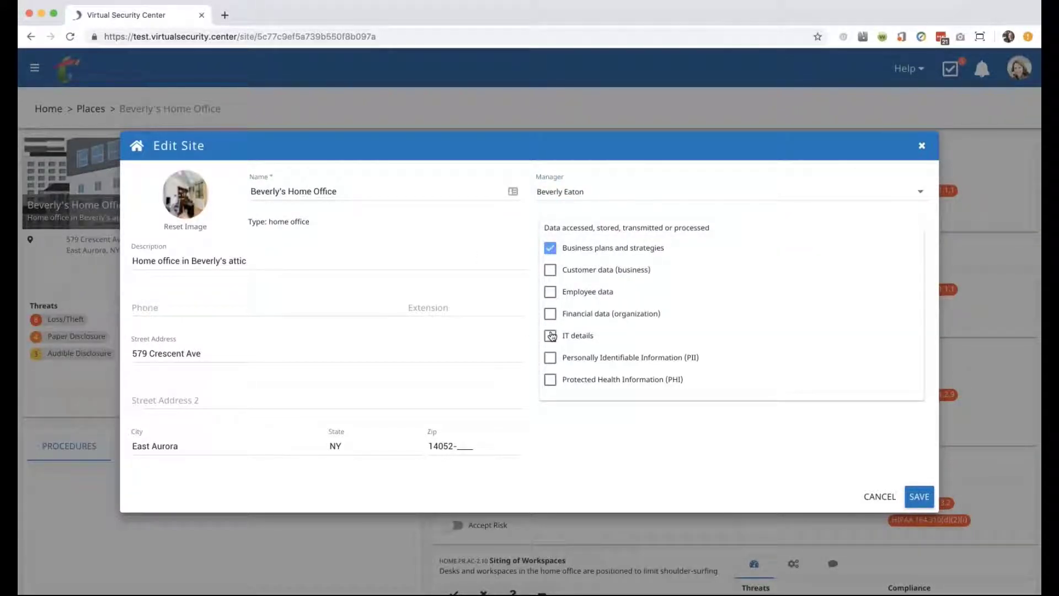
{"action": "left_click", "coordinate": [550, 313]}
{"action": "left_click", "coordinate": [550, 270]}
{"action": "left_click", "coordinate": [917, 497]}
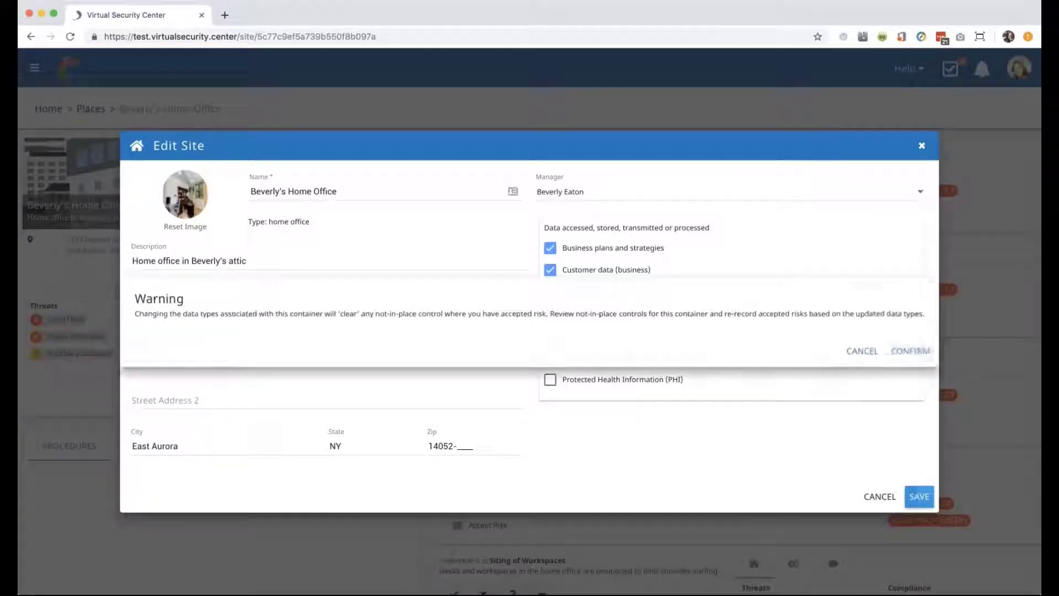
{"action": "left_click", "coordinate": [909, 351]}
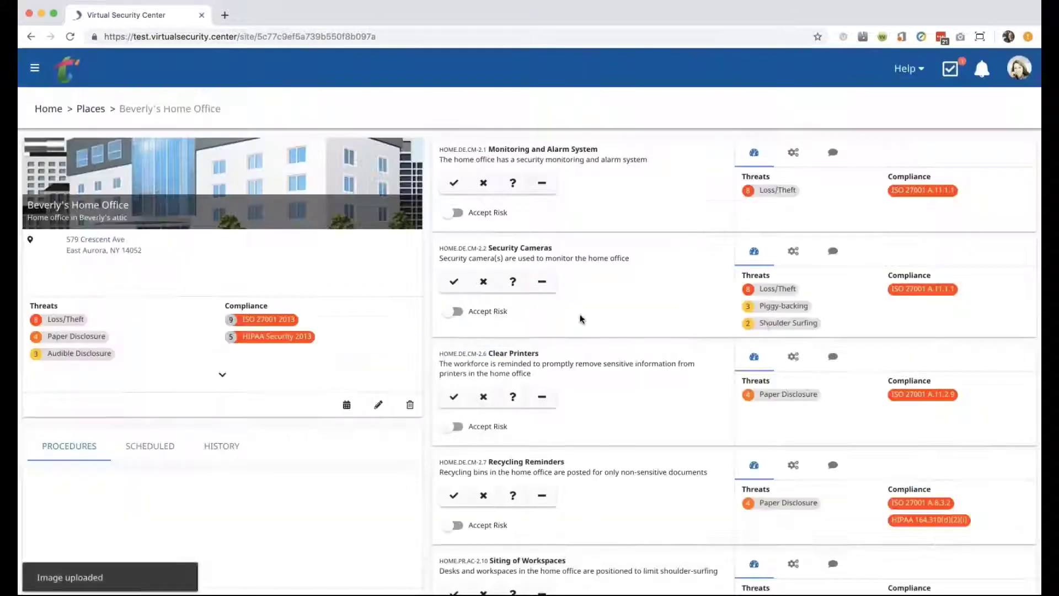
Schedule a single assessment starting 03/04/2019, due after 7 days (Mar 11, 2019).
{"action": "left_click", "coordinate": [346, 405]}
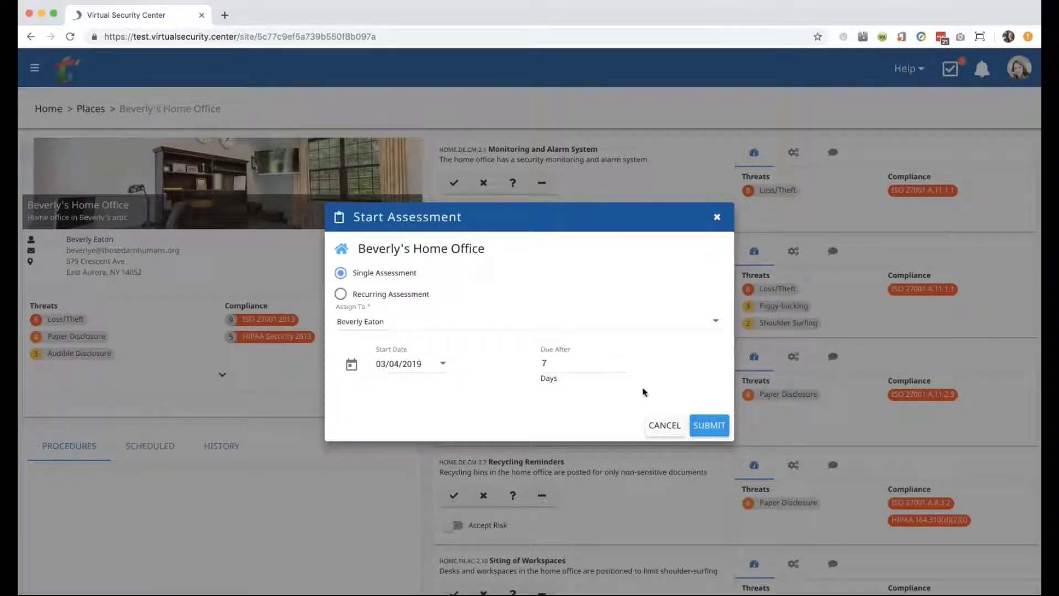
{"action": "left_click", "coordinate": [703, 427]}
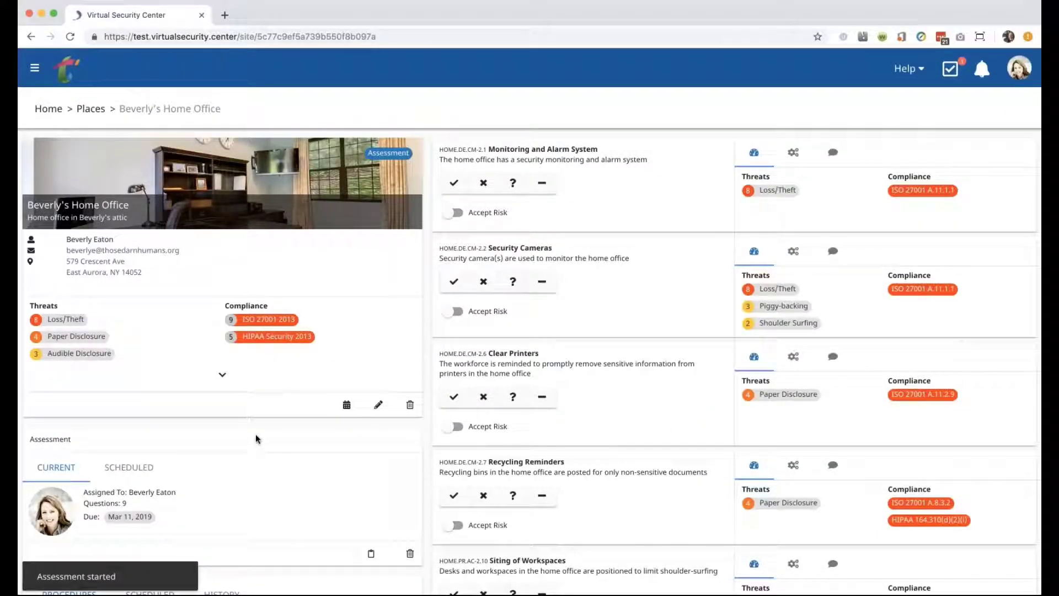
{"action": "scroll", "coordinate": [165, 469], "scroll_direction": "down", "scroll_amount": 1}
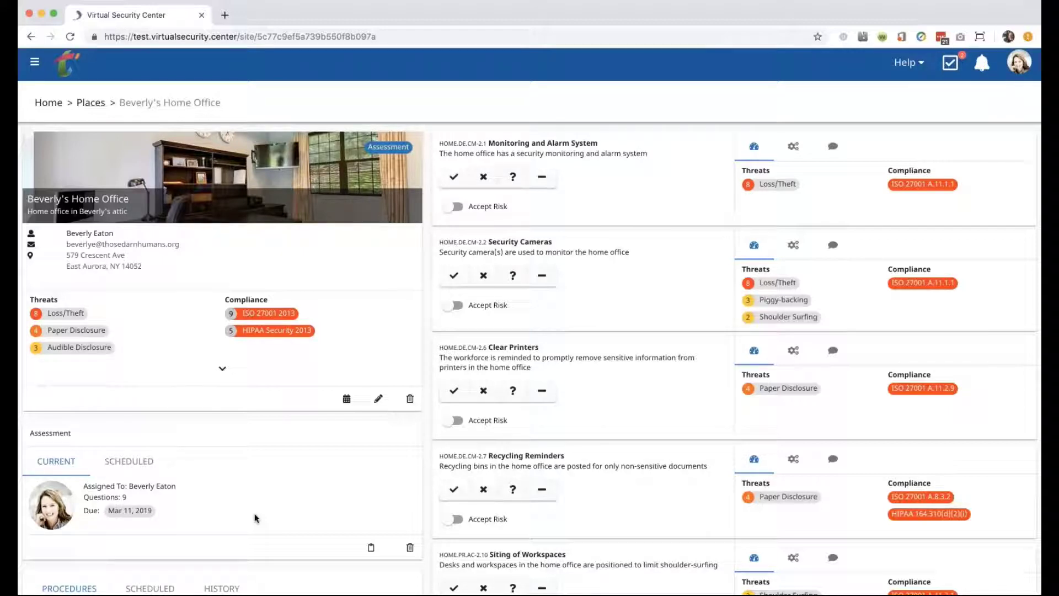
{"action": "scroll", "coordinate": [255, 517], "scroll_direction": "down", "scroll_amount": 2}
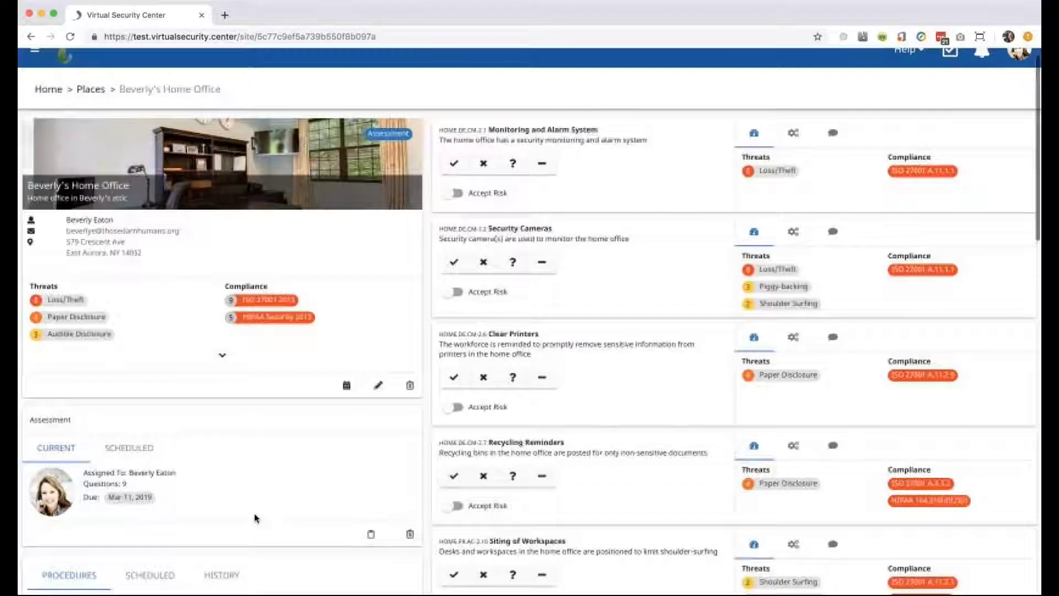
{"action": "scroll", "coordinate": [254, 517], "scroll_direction": "up", "scroll_amount": 2}
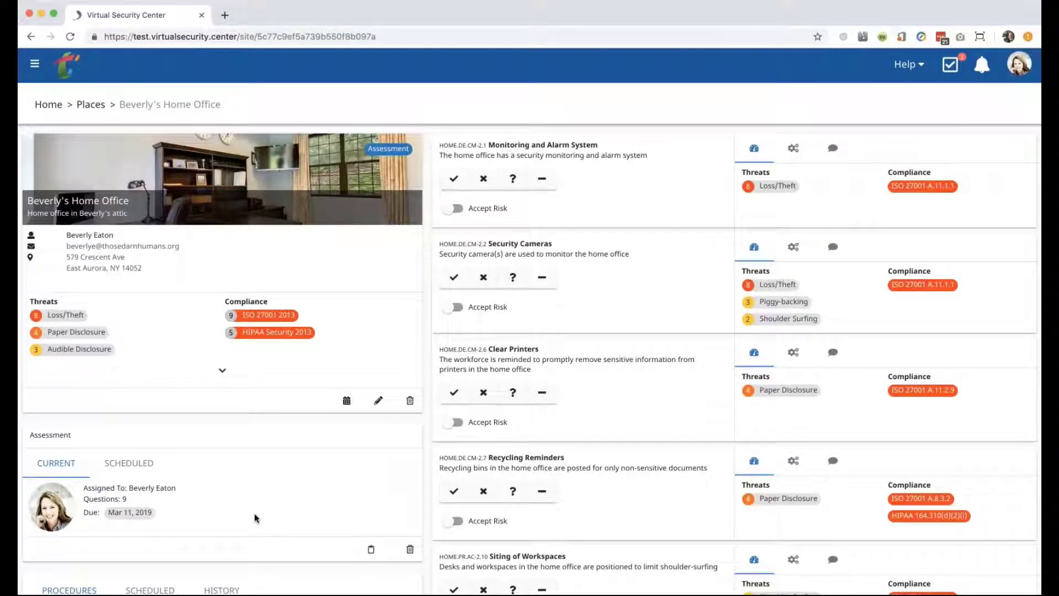
{"action": "left_click", "coordinate": [222, 369]}
{"action": "left_click", "coordinate": [221, 404]}
{"action": "scroll", "coordinate": [150, 426], "scroll_direction": "up", "scroll_amount": 1}
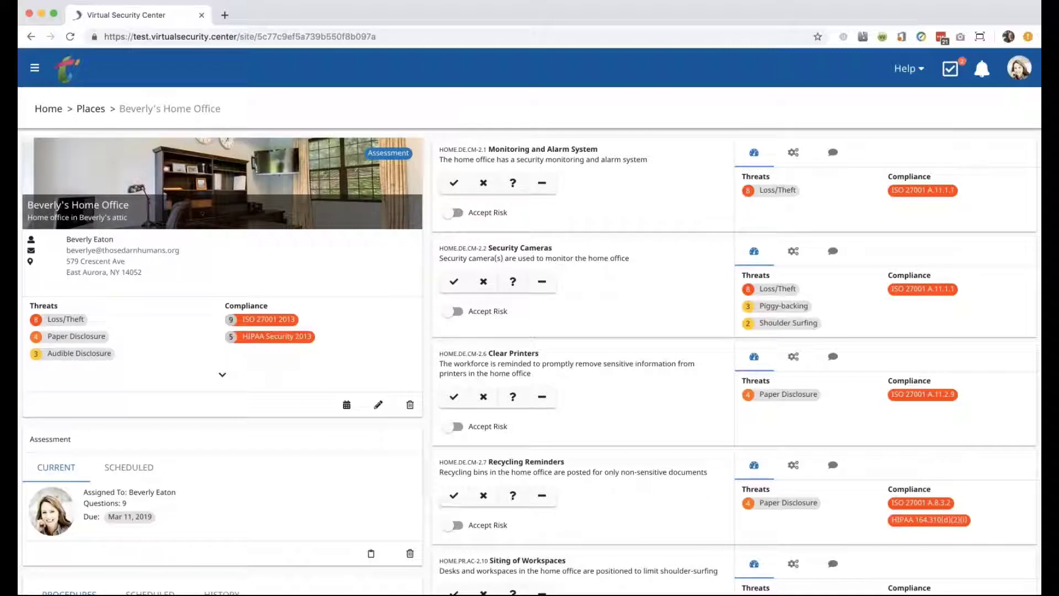
{"action": "scroll", "coordinate": [530, 320], "scroll_direction": "down", "scroll_amount": 15}
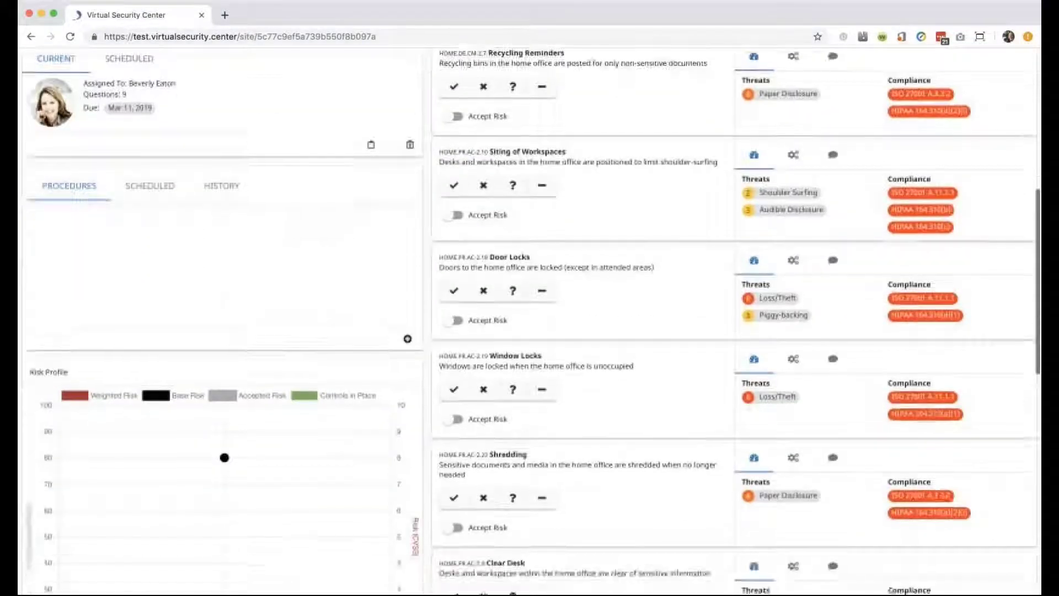
{"action": "scroll", "coordinate": [149, 318], "scroll_direction": "up", "scroll_amount": 15}
{"action": "scroll", "coordinate": [149, 319], "scroll_direction": "down", "scroll_amount": 3}
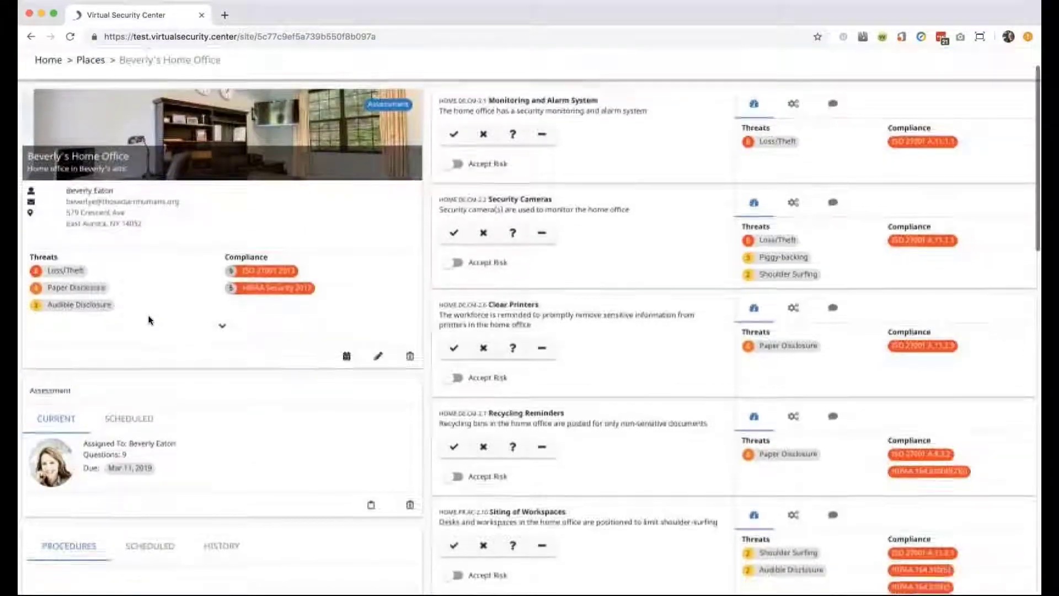
{"action": "scroll", "coordinate": [149, 320], "scroll_direction": "down", "scroll_amount": 1}
{"action": "scroll", "coordinate": [148, 320], "scroll_direction": "up", "scroll_amount": 2}
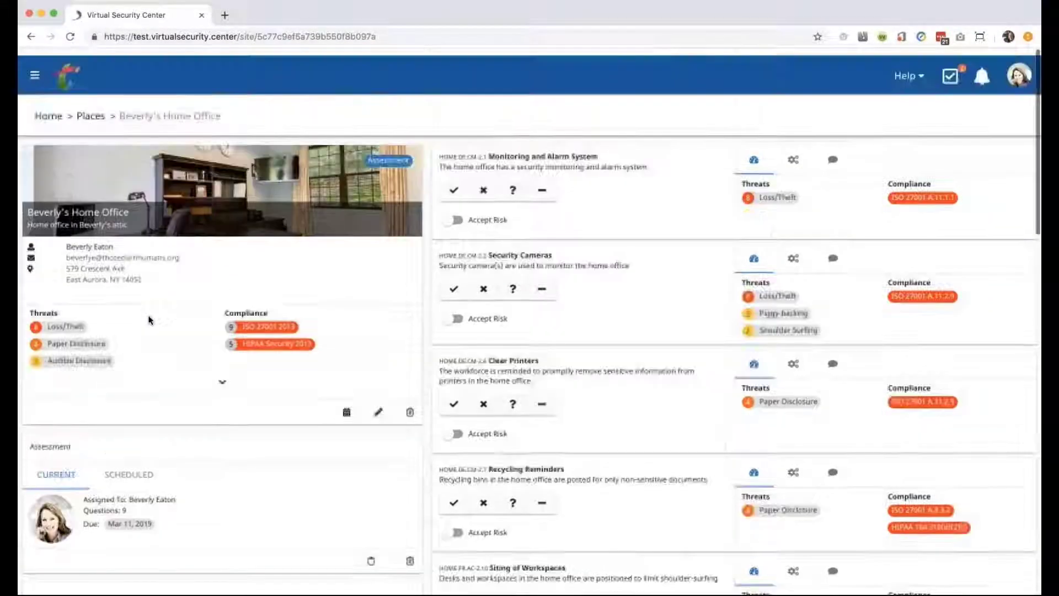
{"action": "scroll", "coordinate": [149, 320], "scroll_direction": "down", "scroll_amount": 7}
{"action": "scroll", "coordinate": [149, 320], "scroll_direction": "down", "scroll_amount": 3}
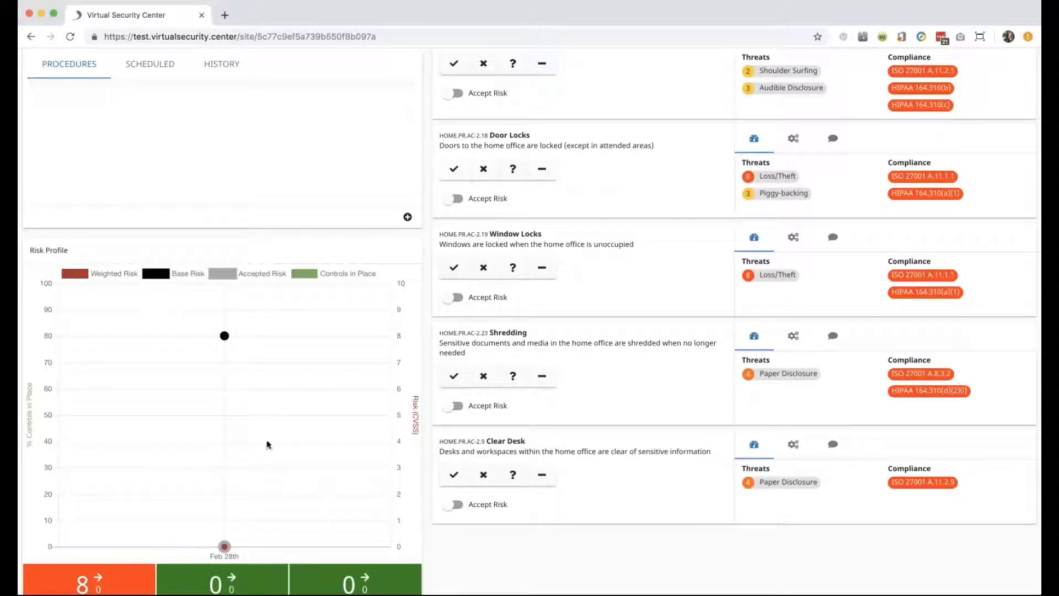
{"action": "scroll", "coordinate": [261, 421], "scroll_direction": "down", "scroll_amount": 7}
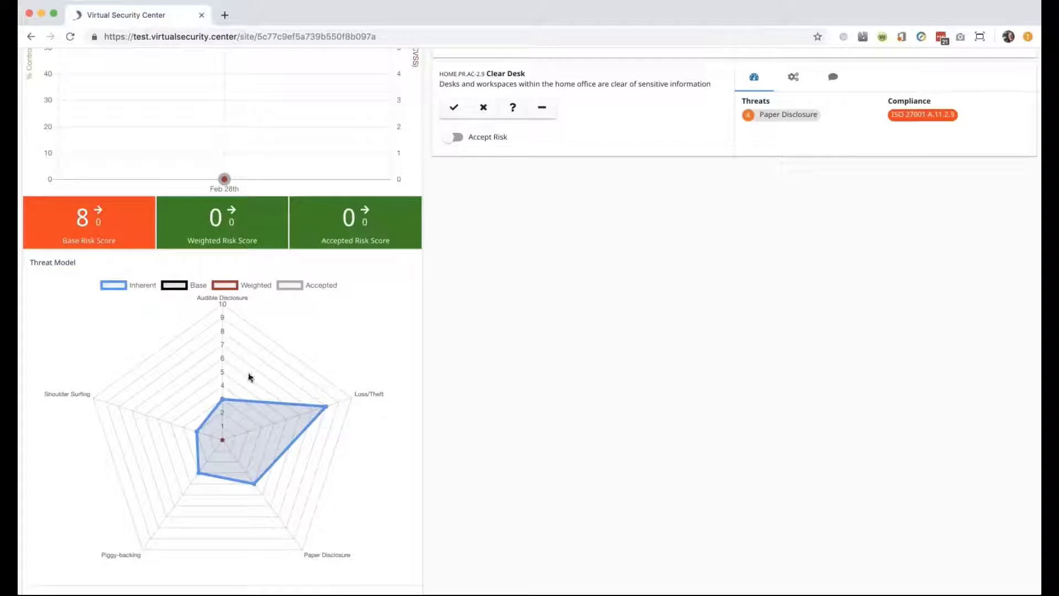
{"action": "scroll", "coordinate": [248, 374], "scroll_direction": "down", "scroll_amount": 3}
{"action": "scroll", "coordinate": [248, 374], "scroll_direction": "up", "scroll_amount": 10}
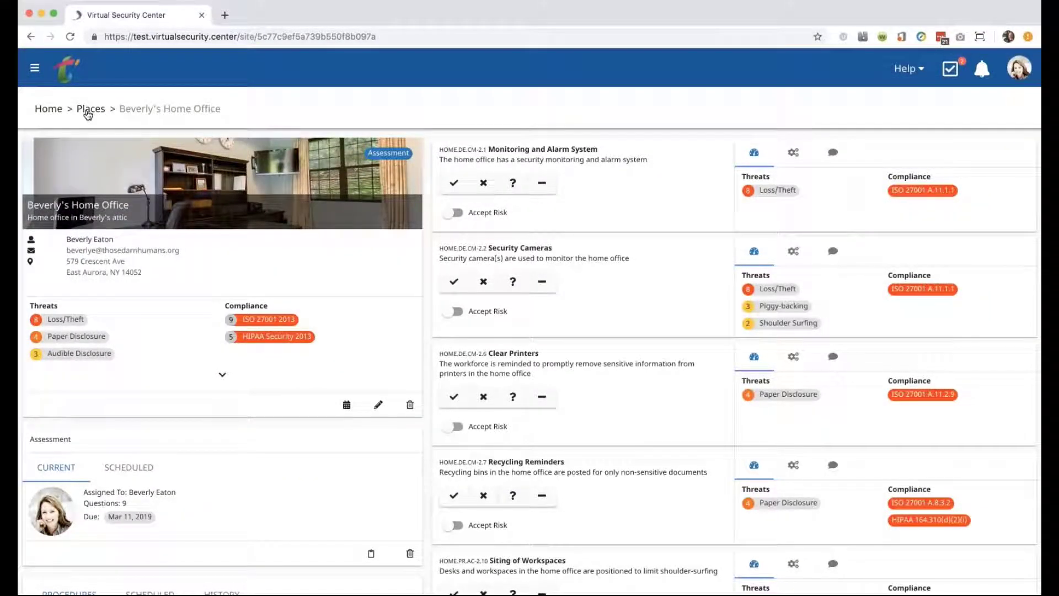
Return to Places in grid view and open the home office's pending Assessment badge.
{"action": "left_click", "coordinate": [88, 112]}
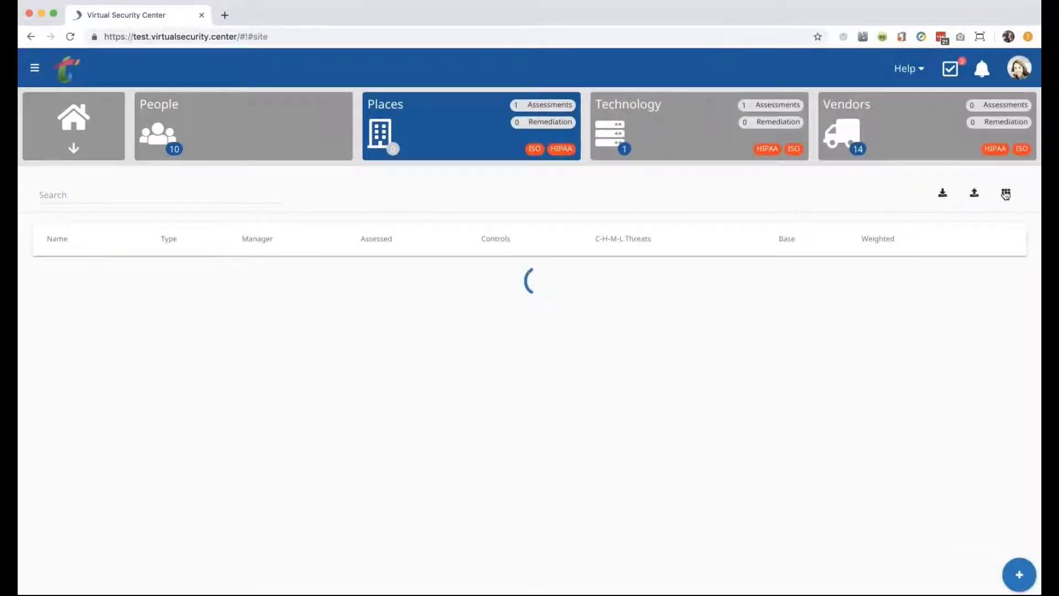
{"action": "left_click", "coordinate": [1005, 194]}
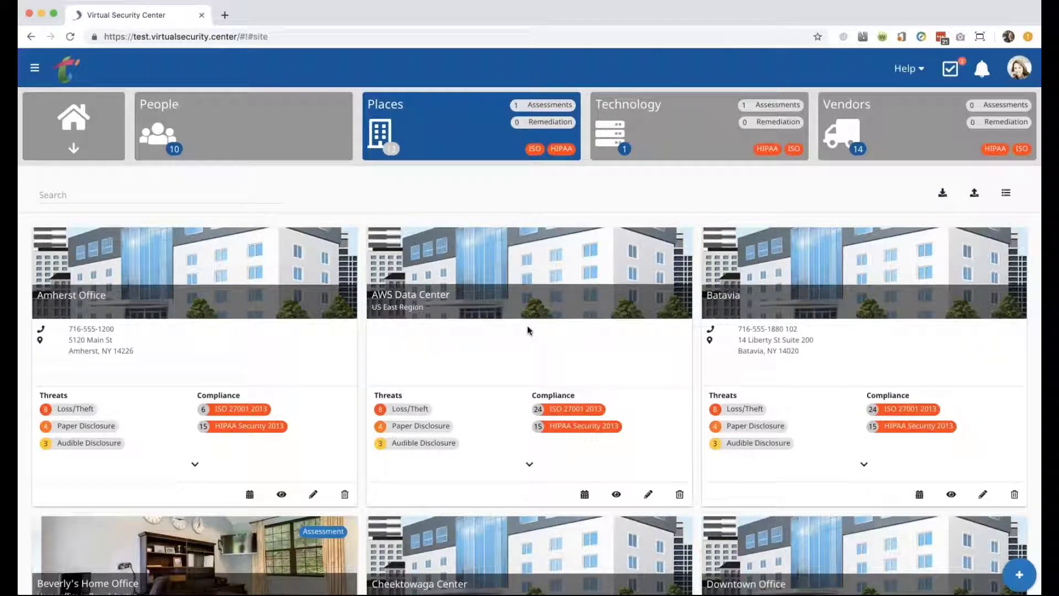
{"action": "scroll", "coordinate": [528, 330], "scroll_direction": "down", "scroll_amount": 5}
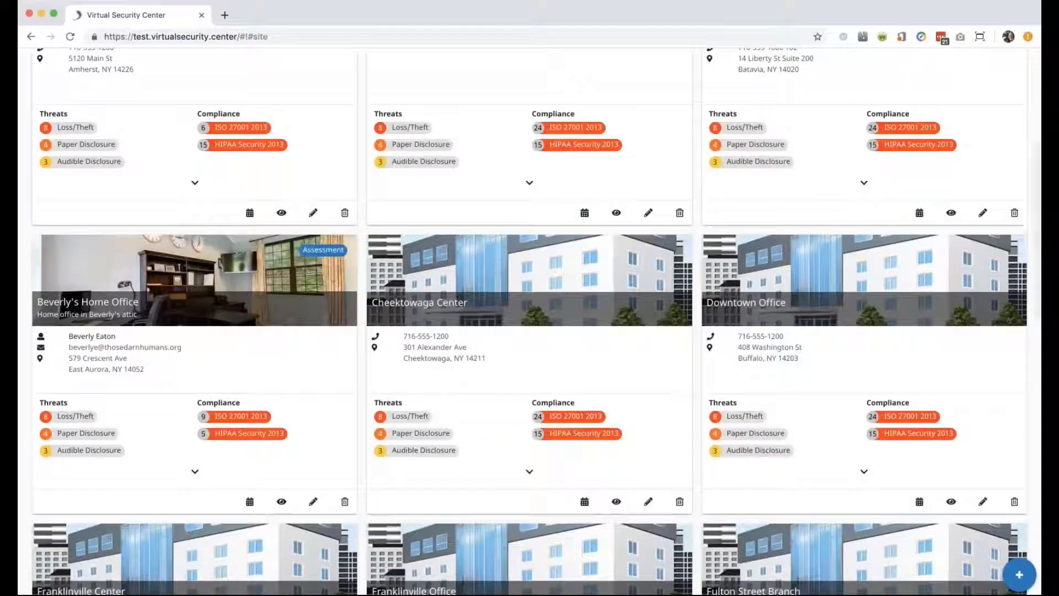
{"action": "left_click", "coordinate": [323, 250]}
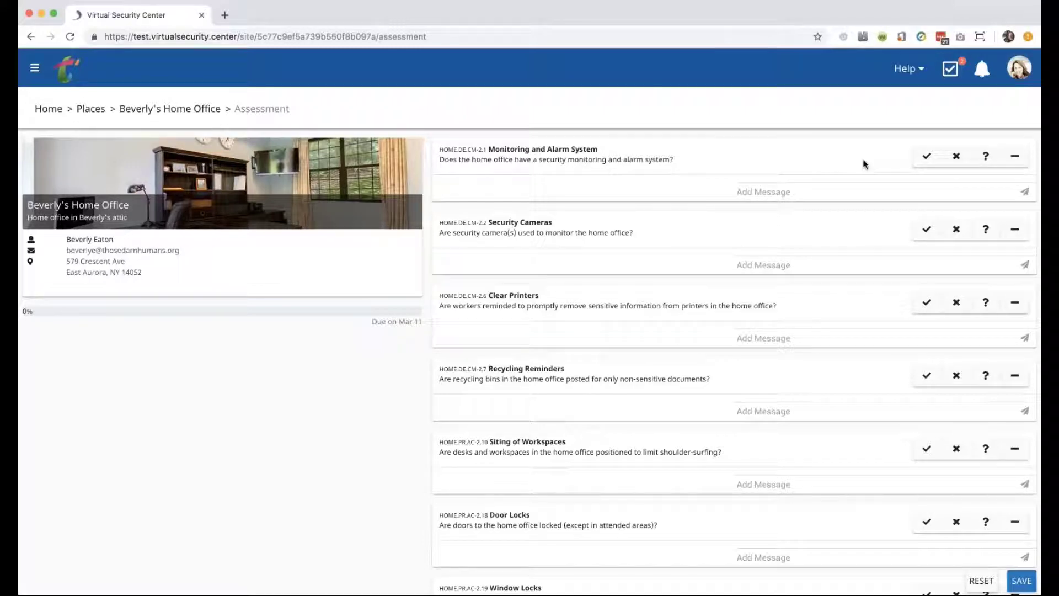
Answer yes for Monitoring and Alarm System, Security Cameras, Clear Printers, Recycling Reminders and Siting of Workspaces.
{"action": "left_click", "coordinate": [927, 158]}
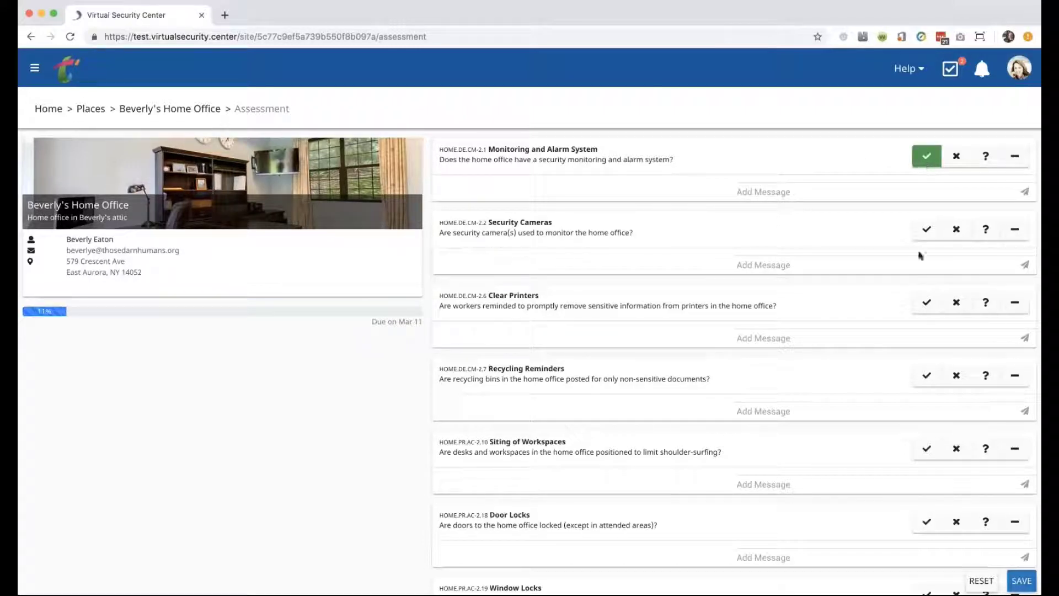
{"action": "left_click", "coordinate": [927, 228]}
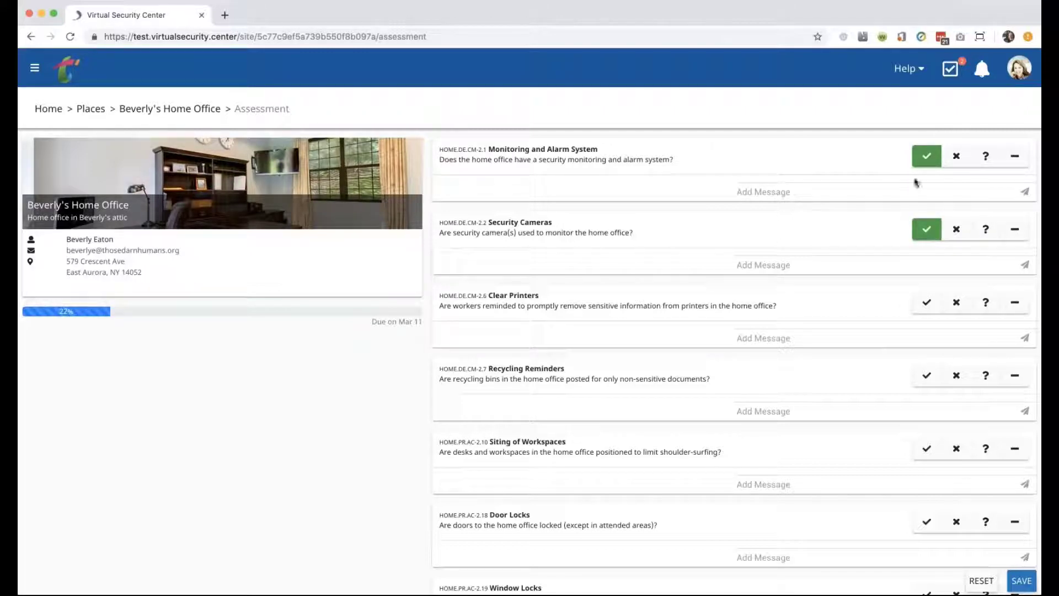
{"action": "left_click", "coordinate": [926, 303]}
{"action": "scroll", "coordinate": [912, 358], "scroll_direction": "down", "scroll_amount": 1}
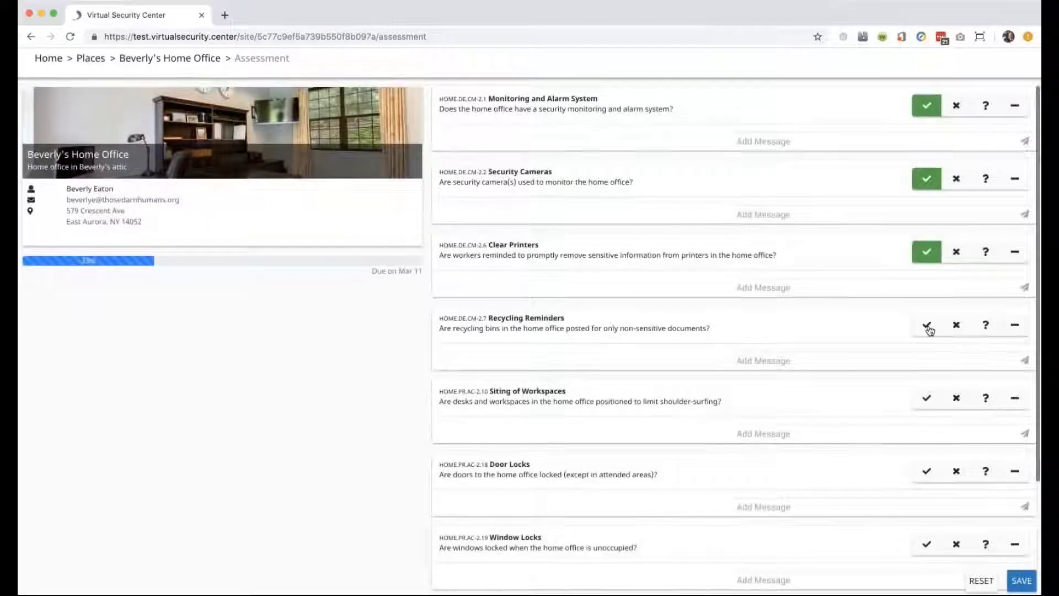
{"action": "left_click", "coordinate": [926, 324]}
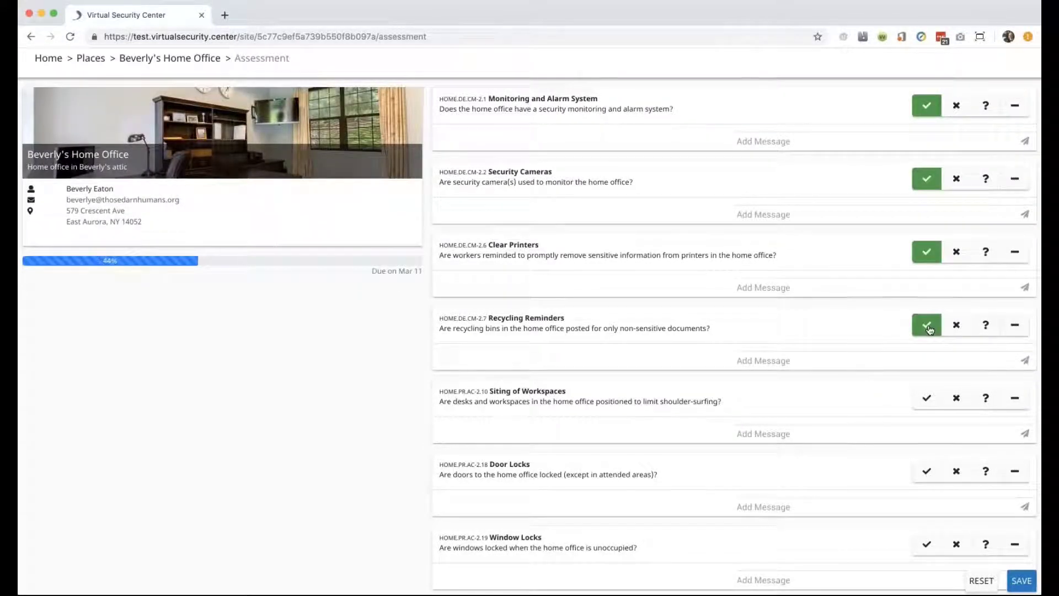
{"action": "left_click", "coordinate": [920, 400]}
Answer no for Door Locks and Window Locks, yes for Shredding and Clear Desk, then submit.
{"action": "scroll", "coordinate": [907, 435], "scroll_direction": "down", "scroll_amount": 3}
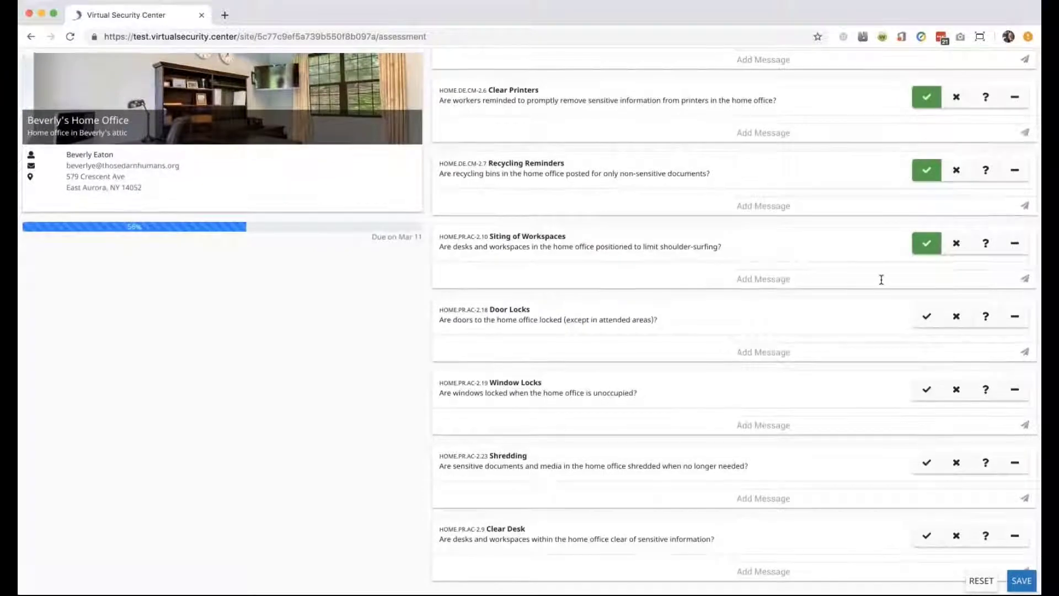
{"action": "left_click", "coordinate": [956, 315]}
{"action": "left_click", "coordinate": [956, 389]}
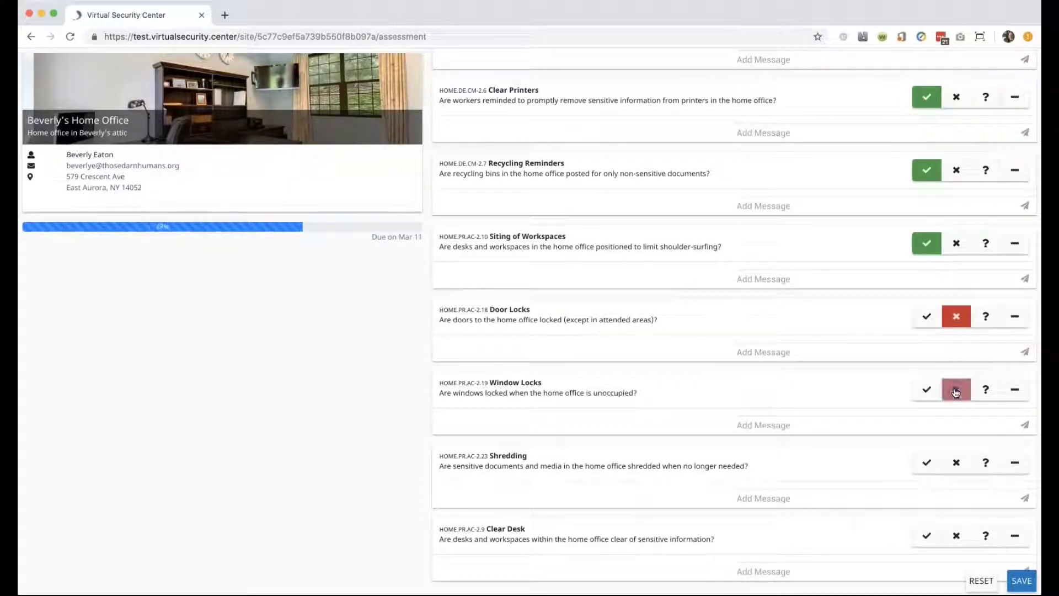
{"action": "left_click", "coordinate": [921, 462]}
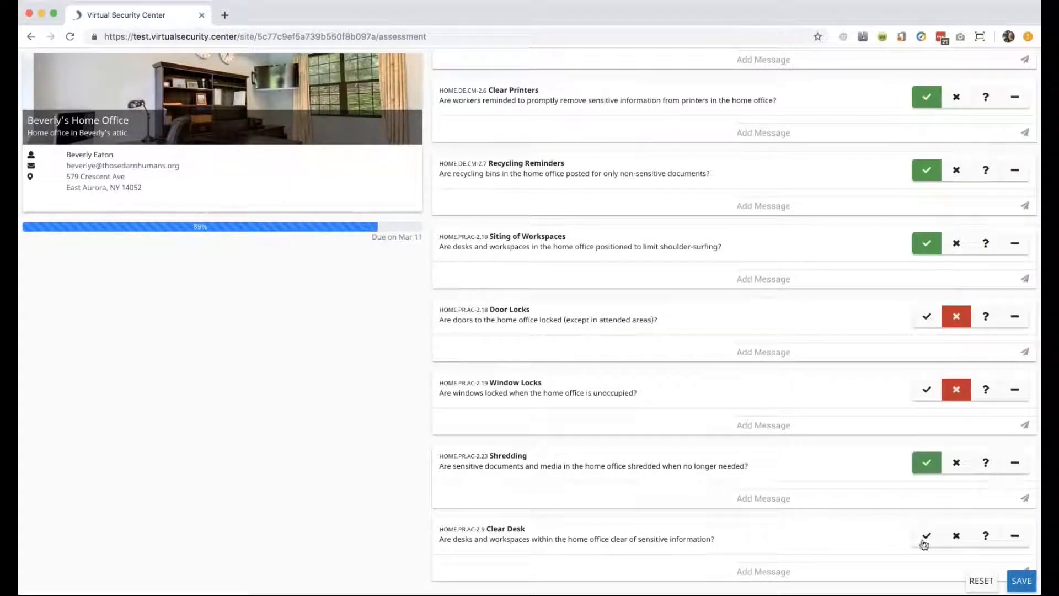
{"action": "left_click", "coordinate": [925, 537]}
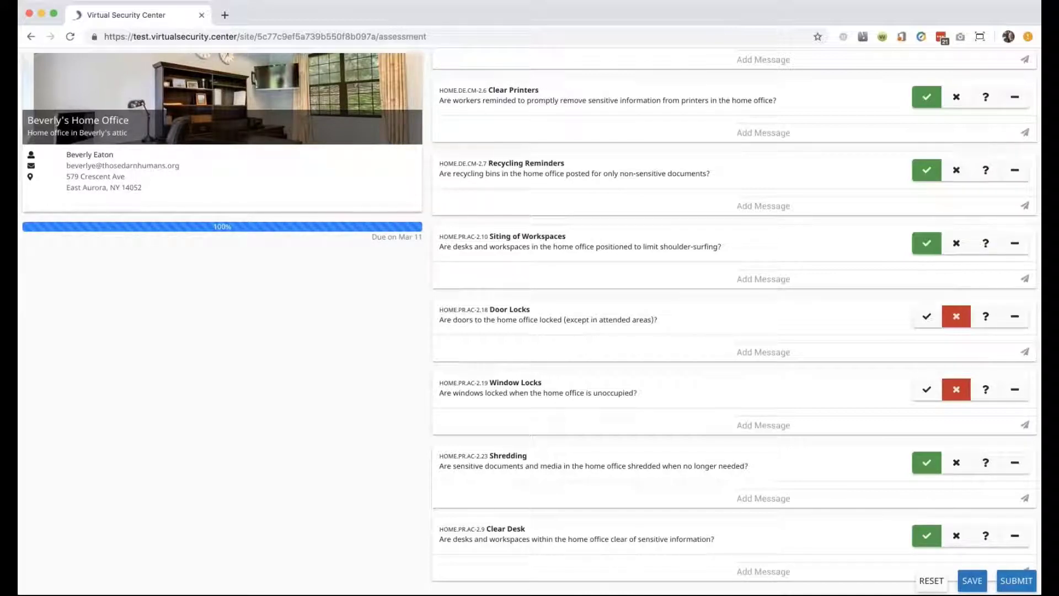
{"action": "left_click", "coordinate": [1016, 580]}
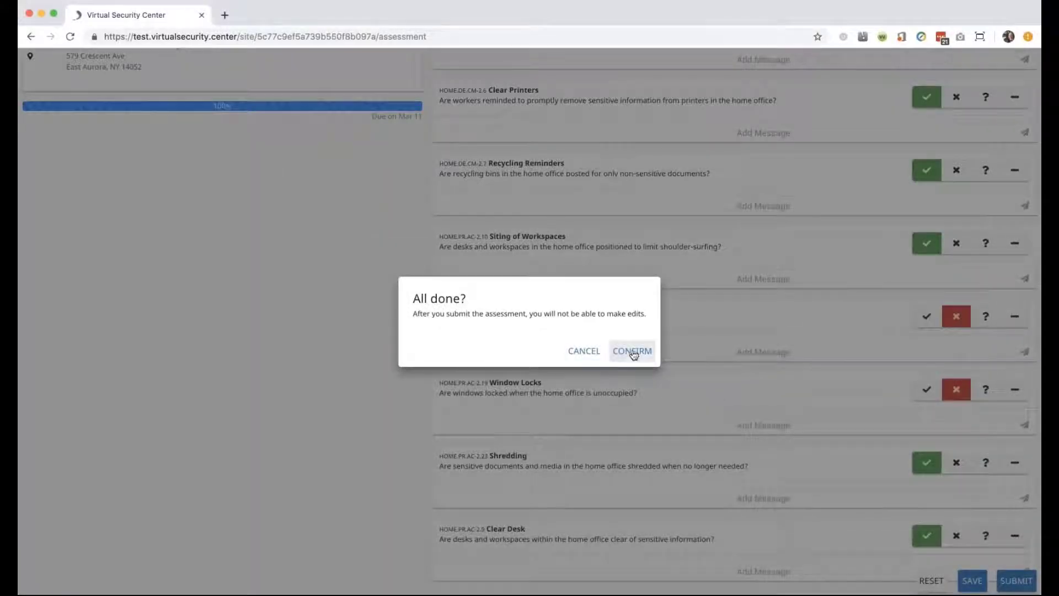
Confirm the assessment submission and go to the Home dashboard.
{"action": "left_click", "coordinate": [634, 355]}
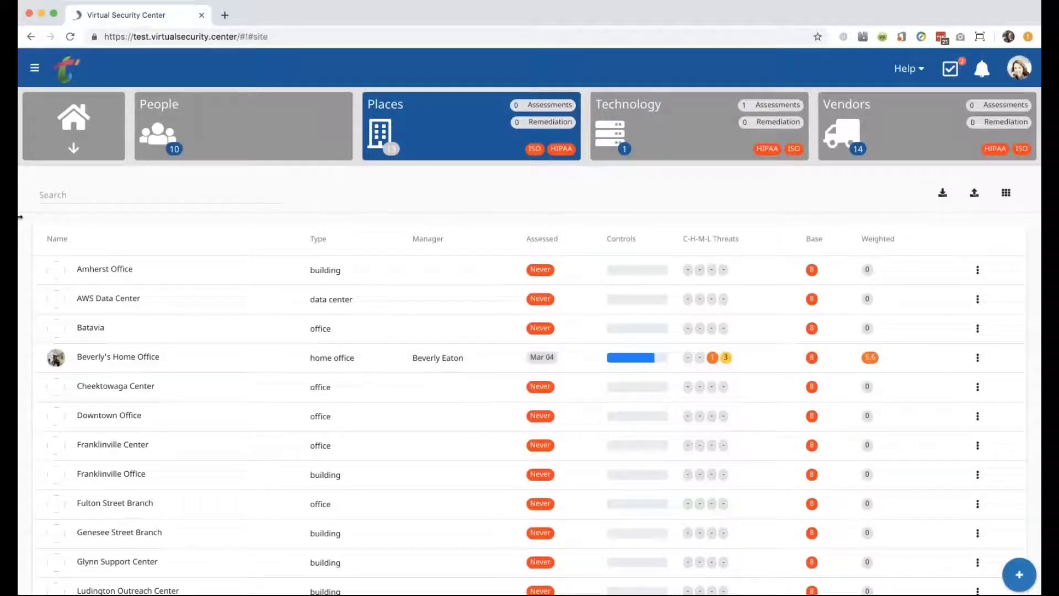
{"action": "left_click", "coordinate": [71, 143]}
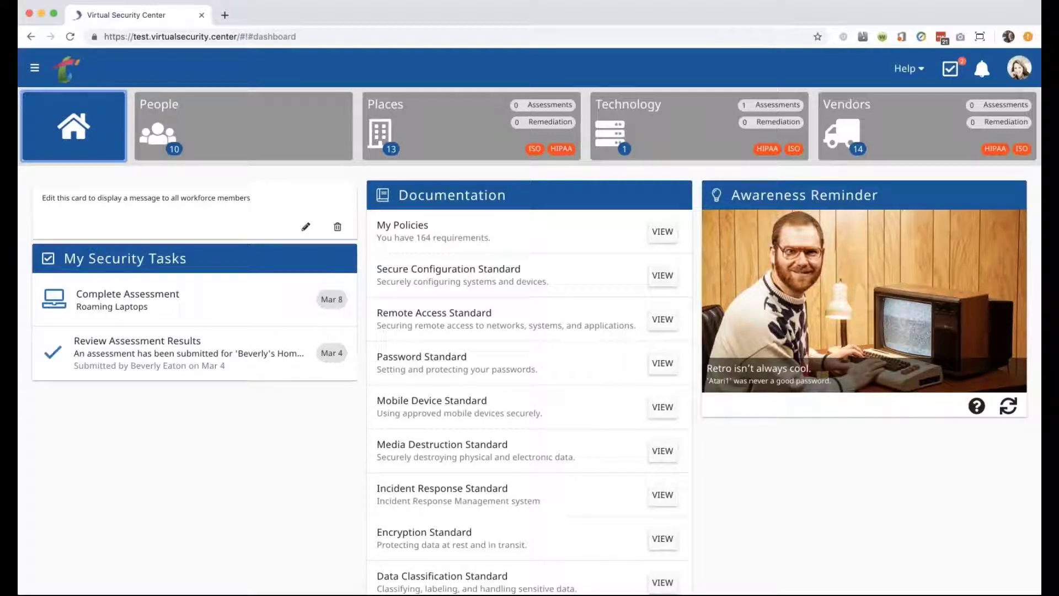
Open the Review Assessment Results task and inspect the Risk Profile: 78% controls, risk 8 to 5.6.
{"action": "left_click", "coordinate": [121, 355]}
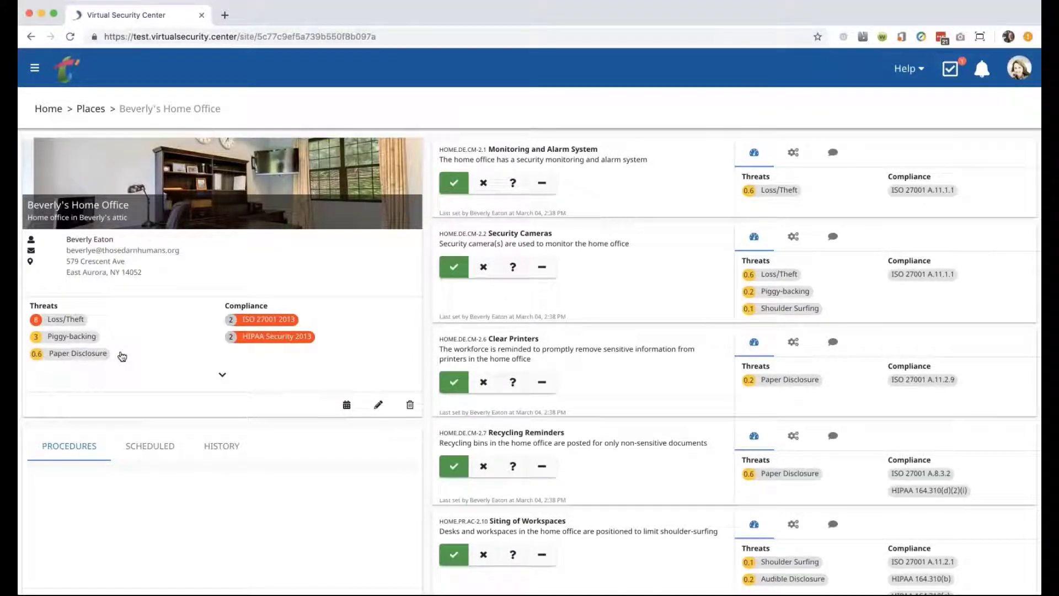
{"action": "scroll", "coordinate": [122, 356], "scroll_direction": "down", "scroll_amount": 3}
{"action": "scroll", "coordinate": [135, 362], "scroll_direction": "up", "scroll_amount": 2}
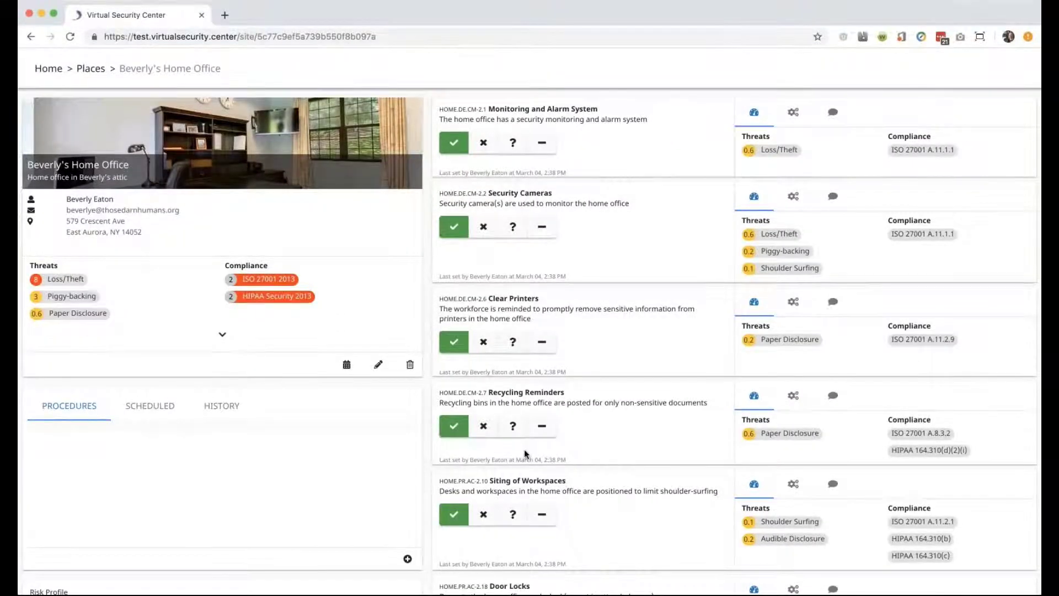
{"action": "scroll", "coordinate": [524, 449], "scroll_direction": "down", "scroll_amount": 8}
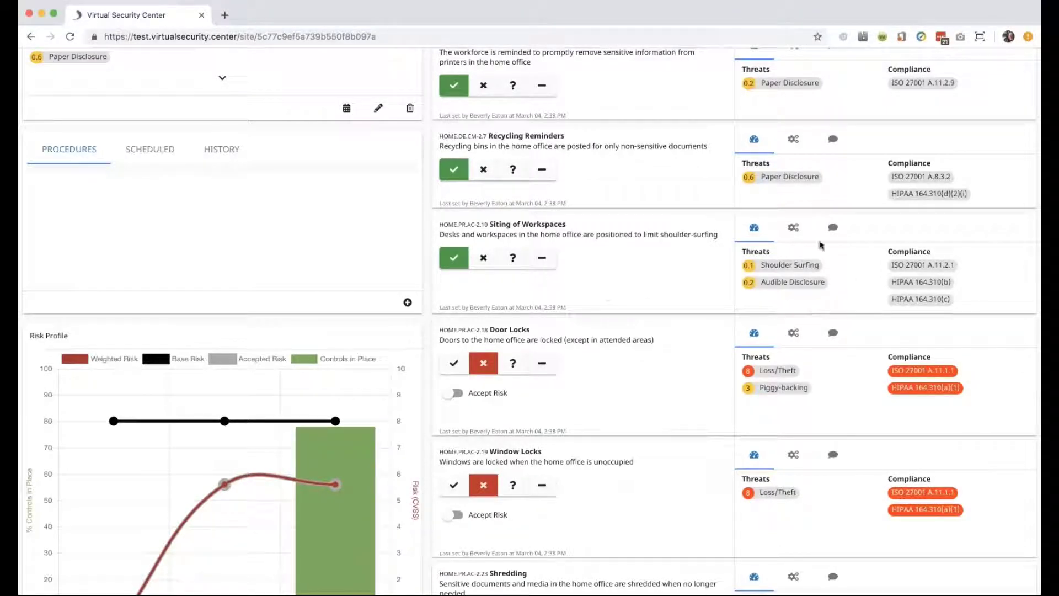
{"action": "mouse_move", "coordinate": [803, 278]}
{"action": "scroll", "coordinate": [488, 402], "scroll_direction": "down", "scroll_amount": 3}
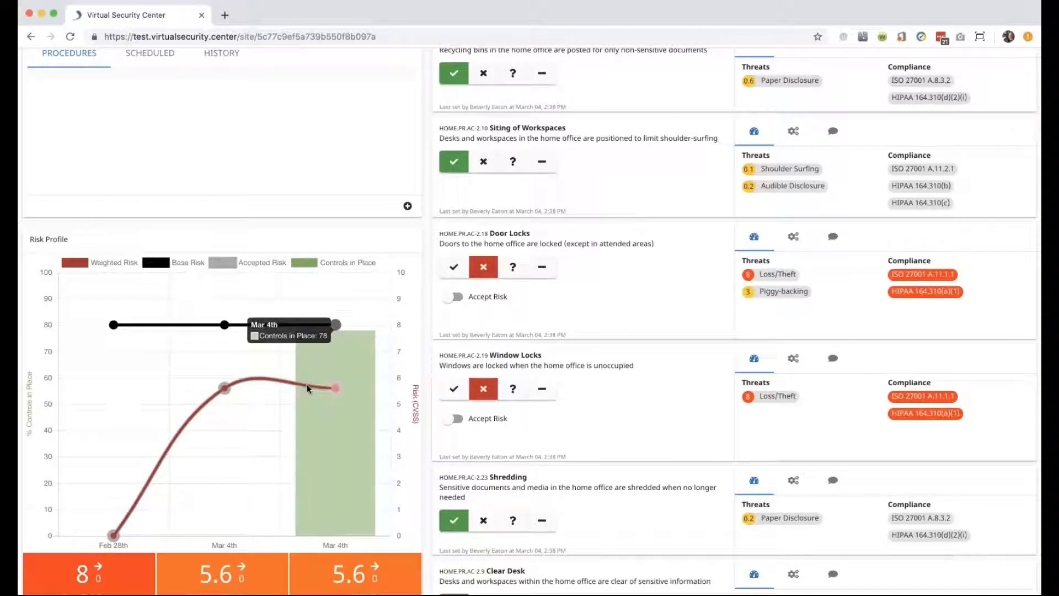
{"action": "mouse_move", "coordinate": [334, 389]}
{"action": "mouse_move", "coordinate": [347, 413]}
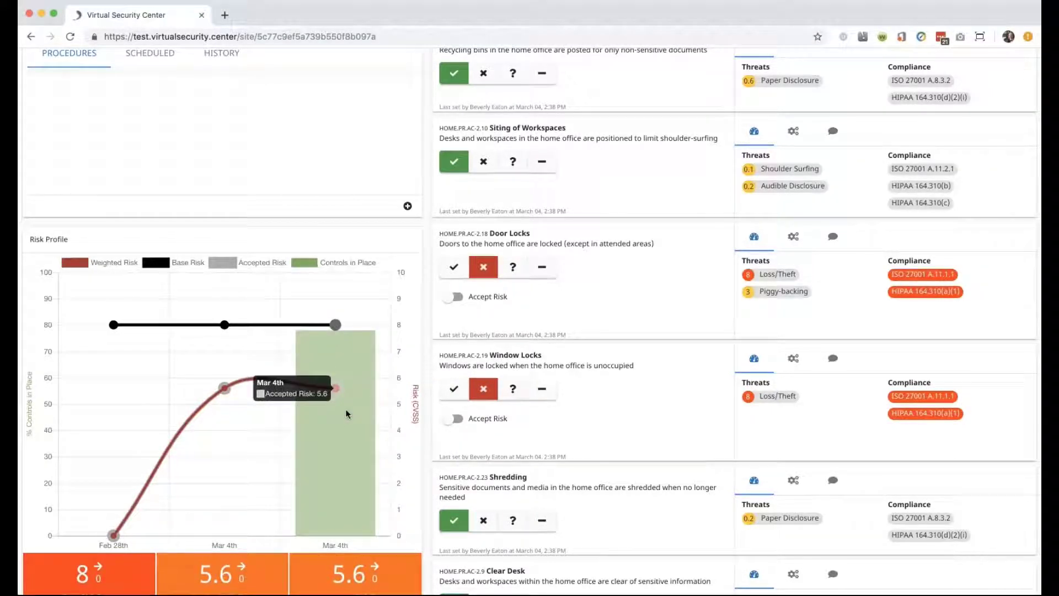
Accept the risk for Window Locks and save.
{"action": "left_click", "coordinate": [457, 420]}
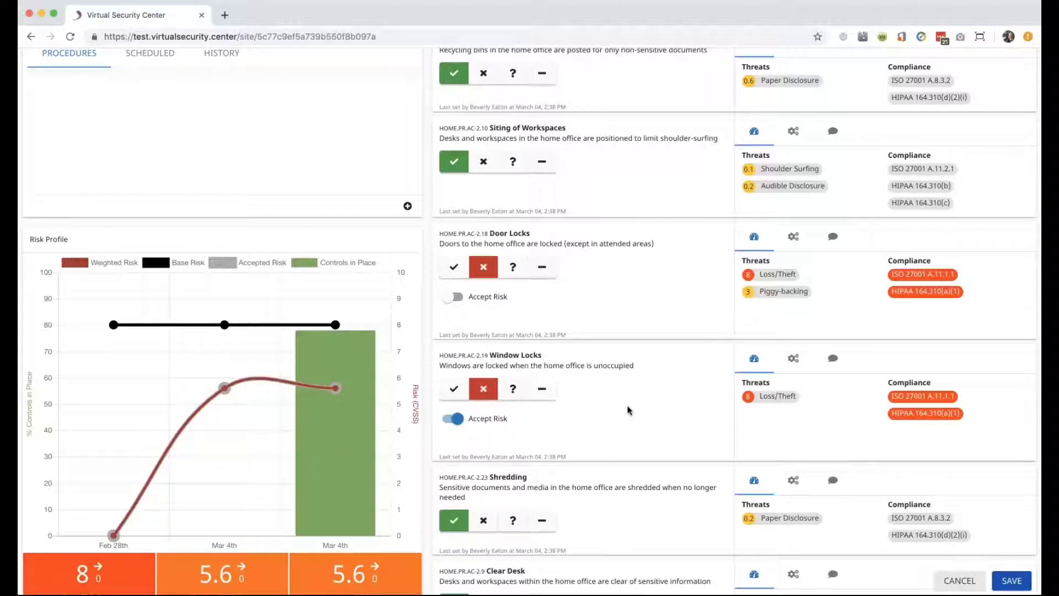
{"action": "left_click", "coordinate": [1011, 580]}
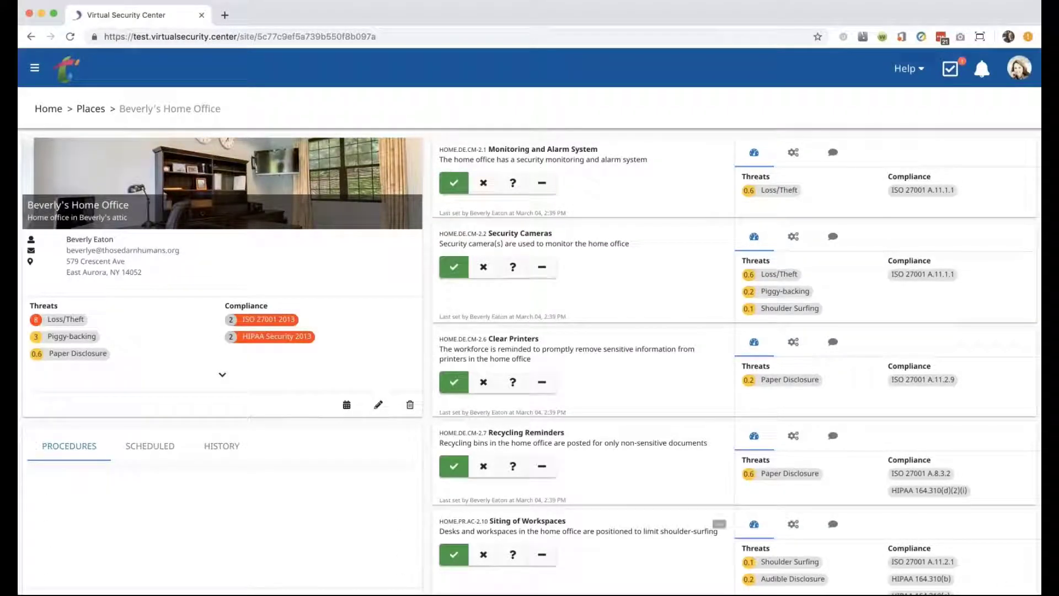
{"action": "scroll", "coordinate": [591, 440], "scroll_direction": "down", "scroll_amount": 1}
Add a Door Locks remediation step to place locks on all doors, due 03/11/2019.
{"action": "scroll", "coordinate": [529, 320], "scroll_direction": "down", "scroll_amount": 10}
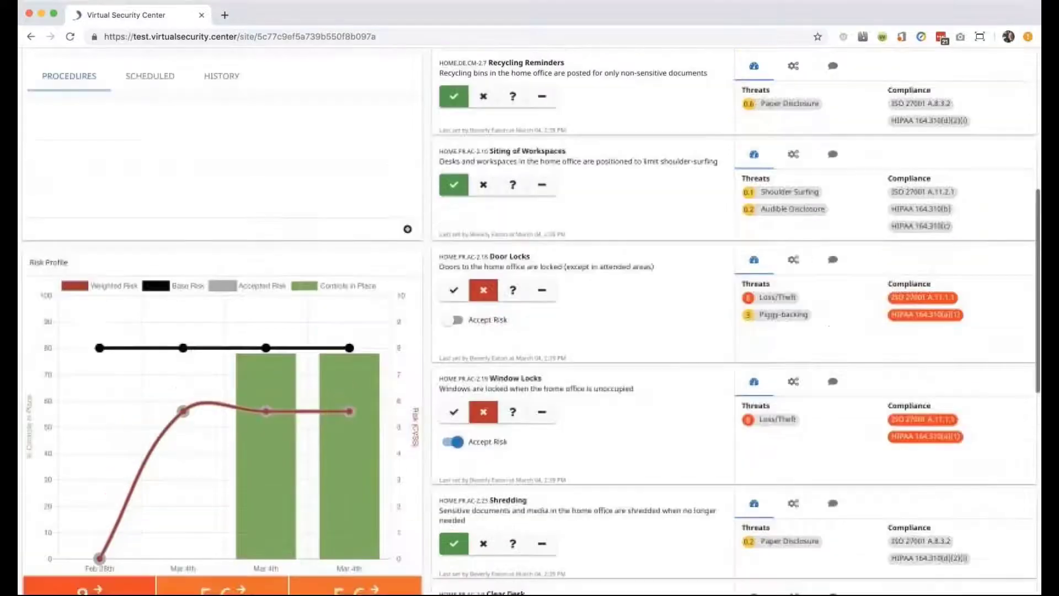
{"action": "scroll", "coordinate": [626, 297], "scroll_direction": "up", "scroll_amount": 2}
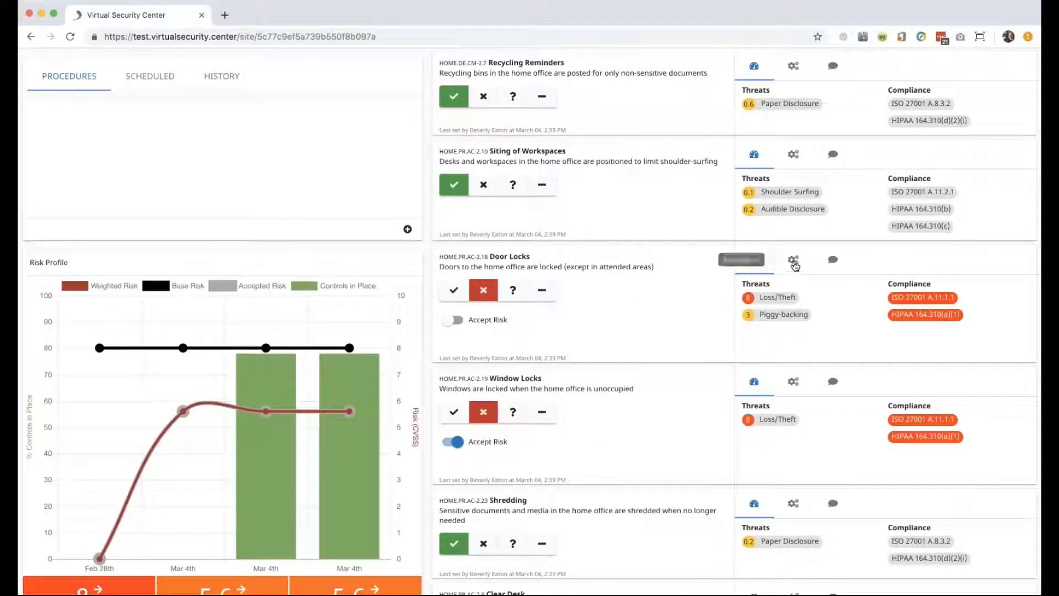
{"action": "left_click", "coordinate": [793, 259]}
{"action": "left_click", "coordinate": [752, 327]}
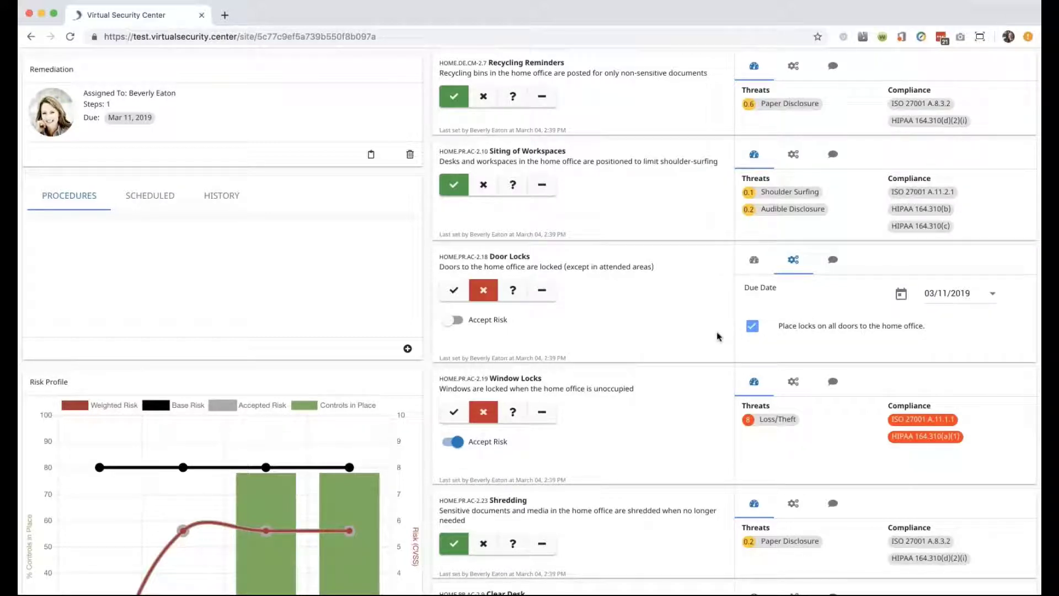
{"action": "scroll", "coordinate": [717, 336], "scroll_direction": "up", "scroll_amount": 5}
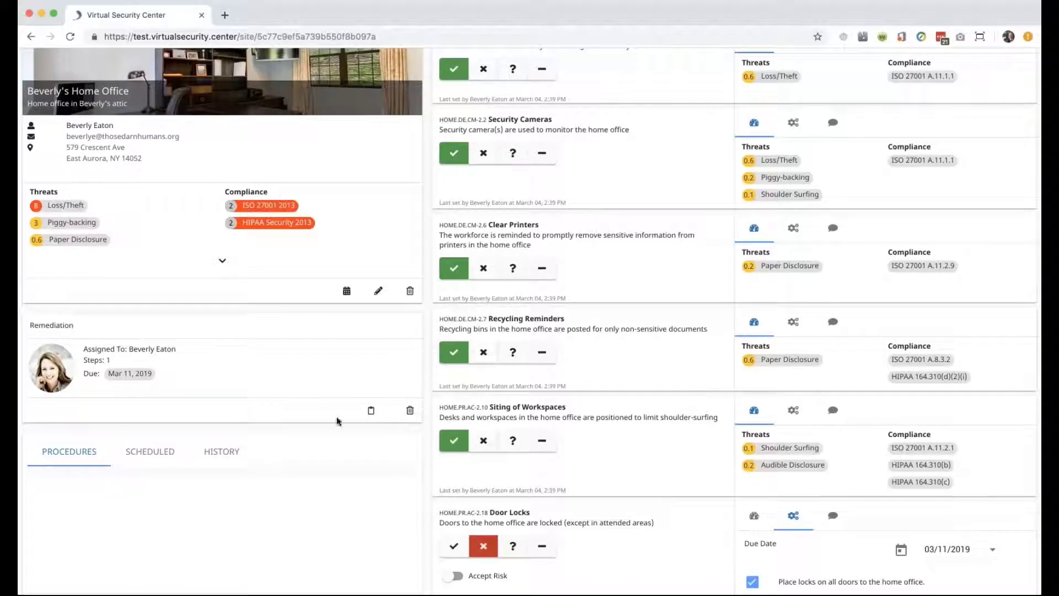
Check off 'Place locks on all doors' in the remediation plan and submit it.
{"action": "left_click", "coordinate": [372, 413]}
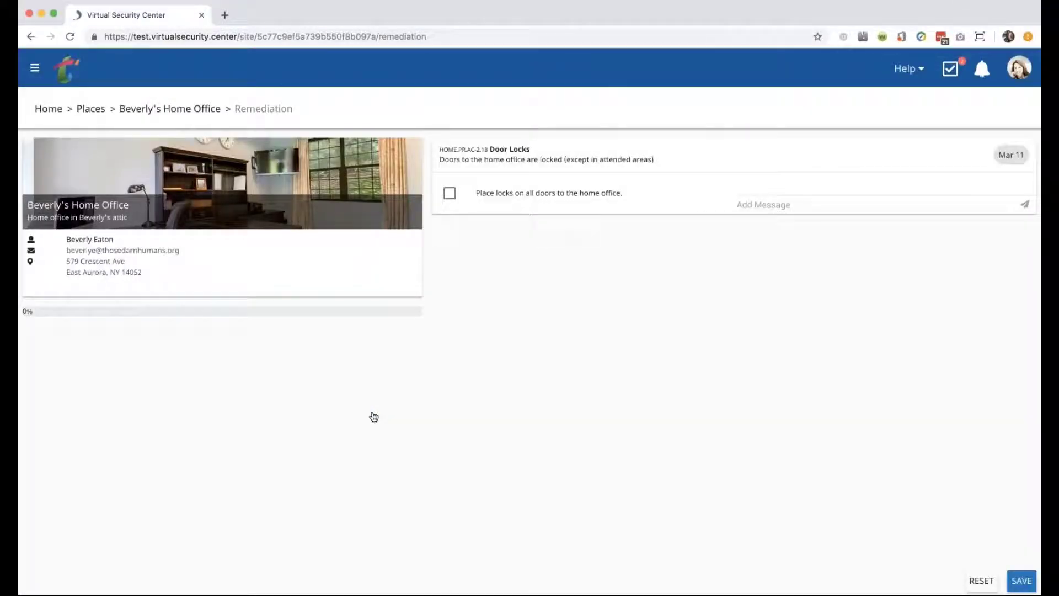
{"action": "left_click", "coordinate": [450, 193]}
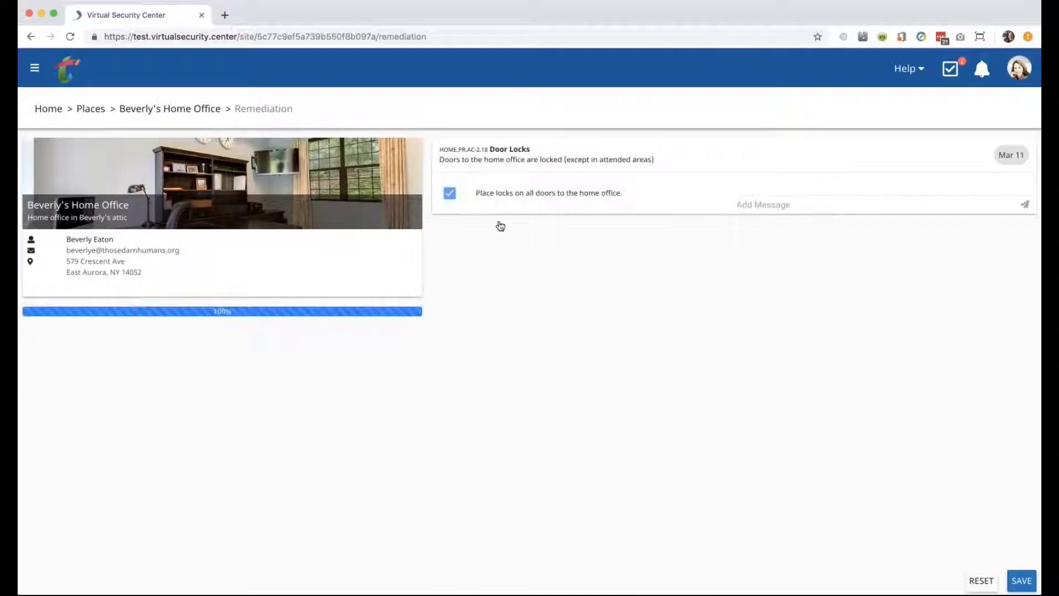
{"action": "left_click", "coordinate": [1022, 580]}
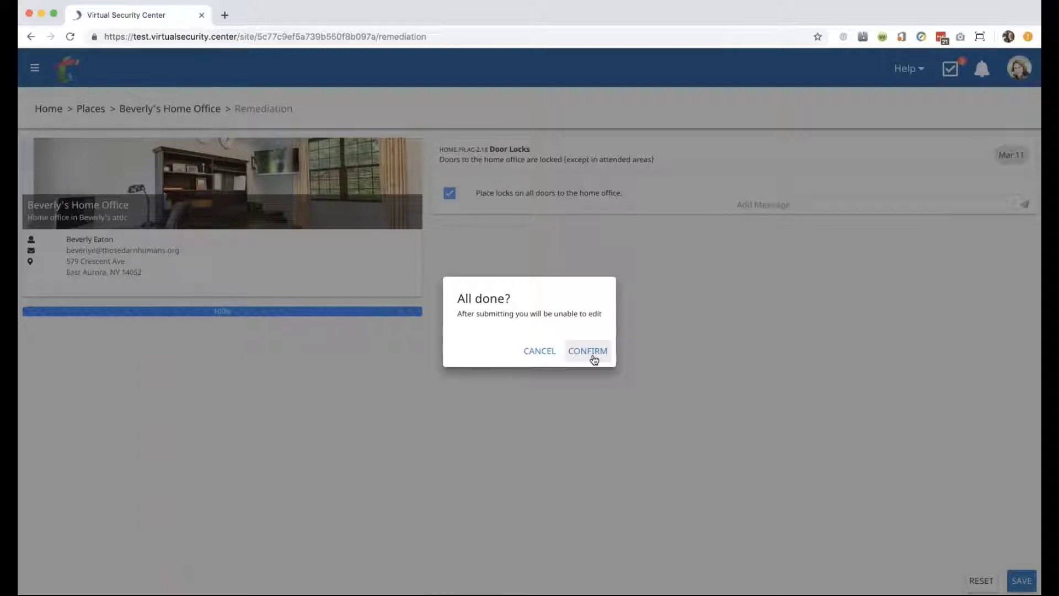
{"action": "left_click", "coordinate": [593, 357]}
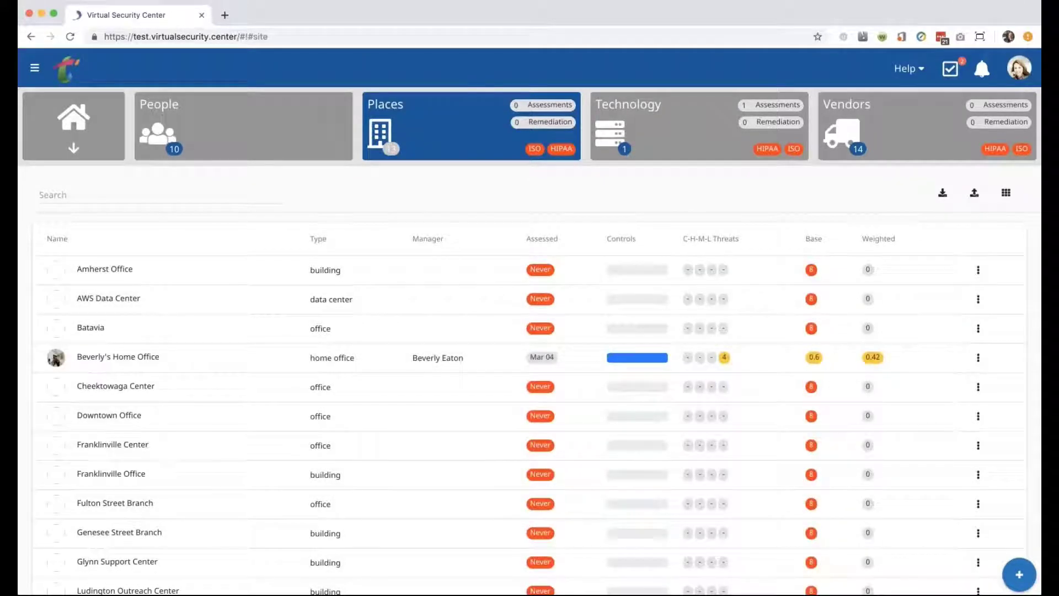
Open the home office page and review its risk scores: base 0.6, weighted 0.42, accepted 5.6.
{"action": "left_click", "coordinate": [166, 362]}
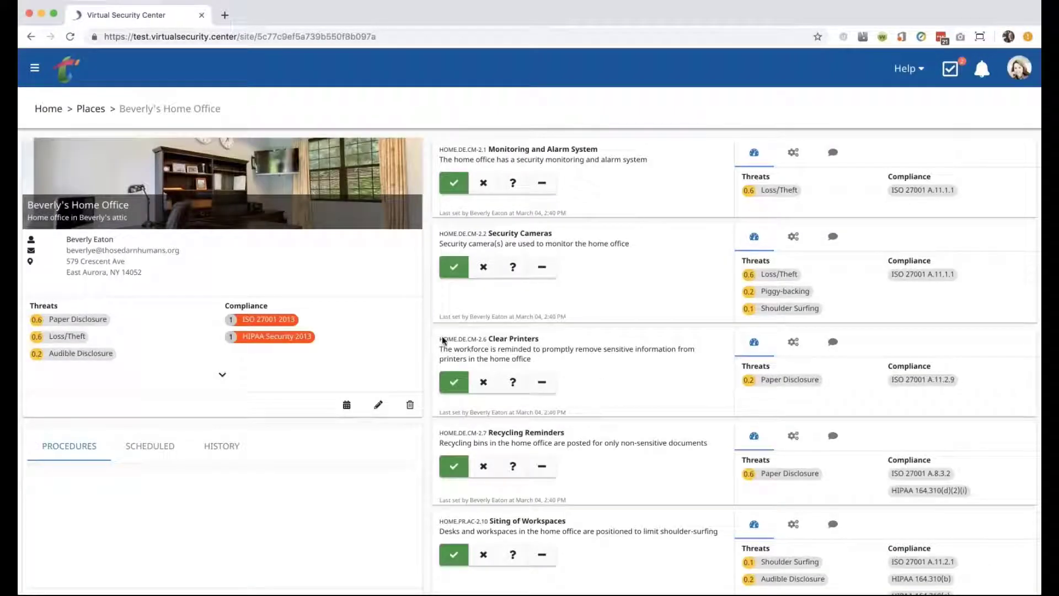
{"action": "scroll", "coordinate": [444, 342], "scroll_direction": "down", "scroll_amount": 14}
{"action": "scroll", "coordinate": [588, 247], "scroll_direction": "up", "scroll_amount": 5}
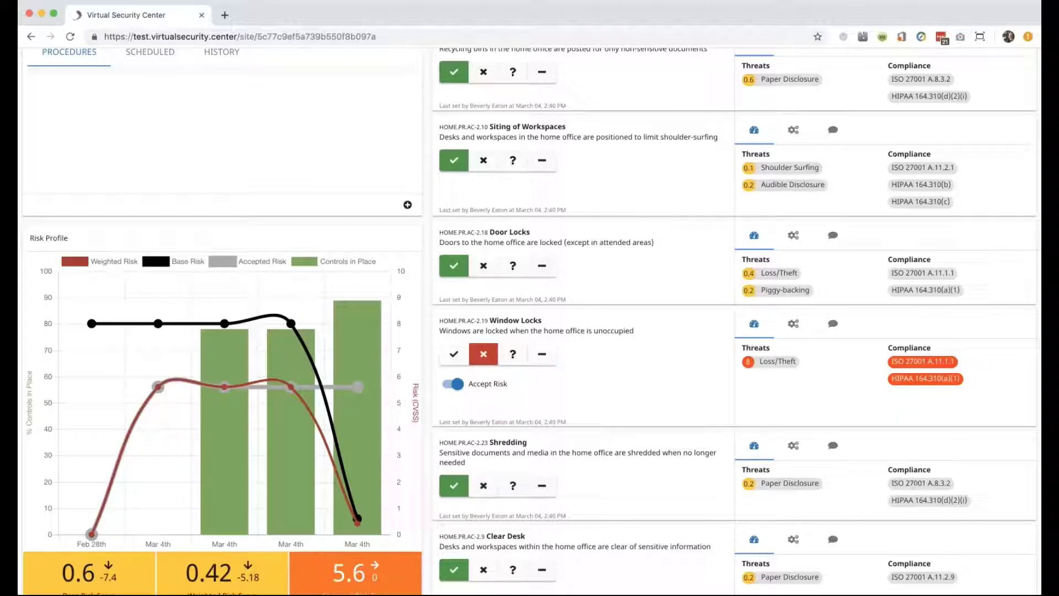
{"action": "scroll", "coordinate": [528, 321], "scroll_direction": "down", "scroll_amount": 2}
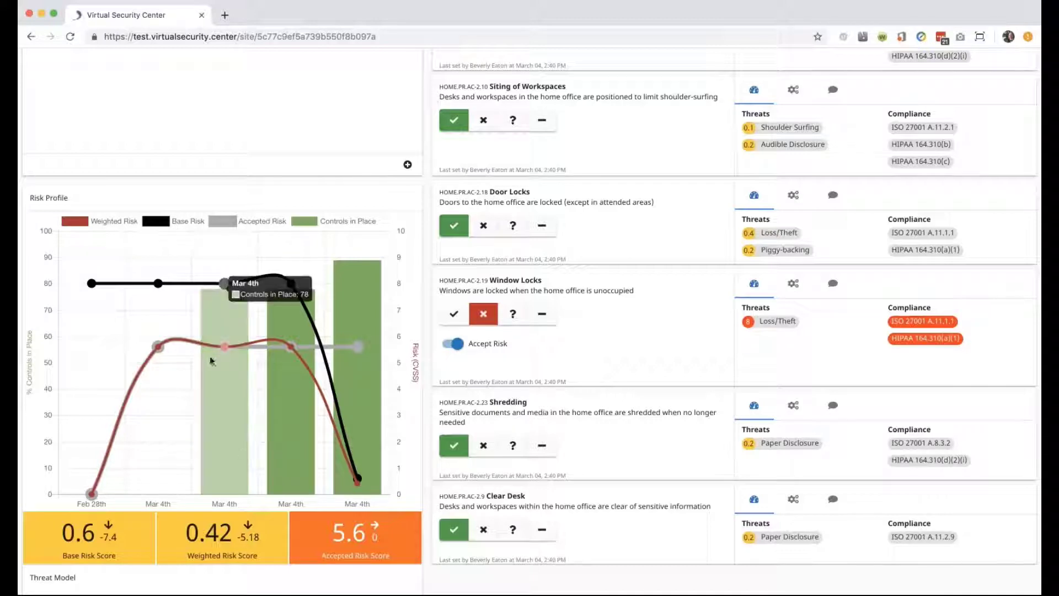
{"action": "scroll", "coordinate": [284, 237], "scroll_direction": "up", "scroll_amount": 2}
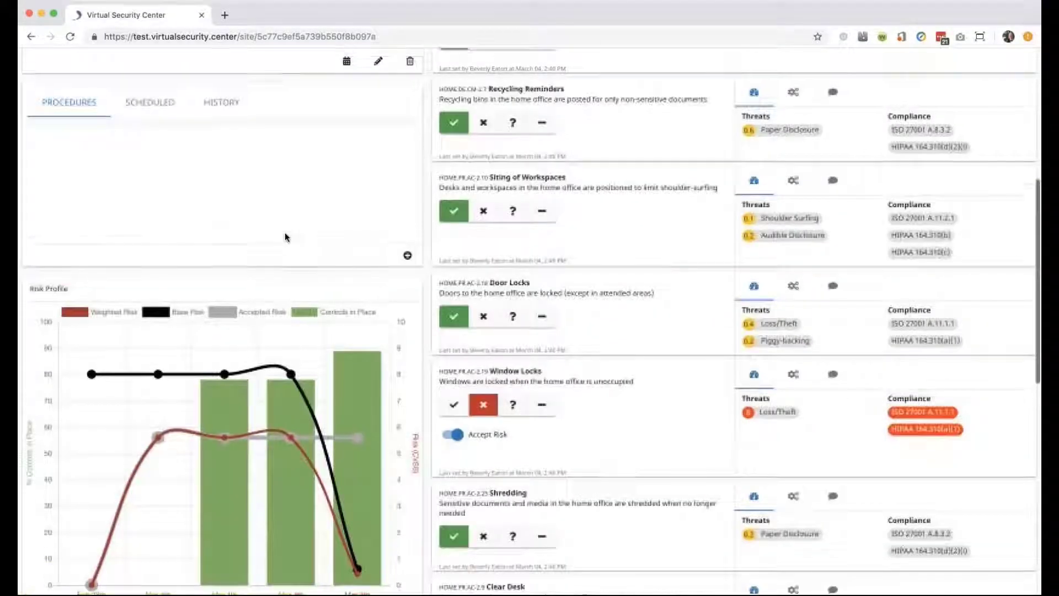
{"action": "scroll", "coordinate": [284, 237], "scroll_direction": "down", "scroll_amount": 3}
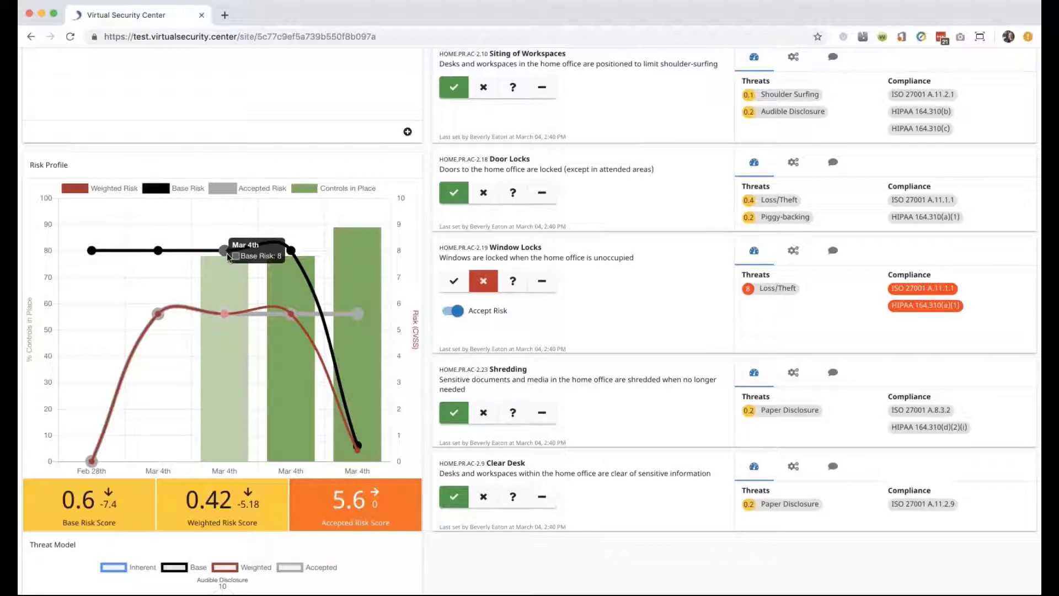
{"action": "mouse_move", "coordinate": [293, 316]}
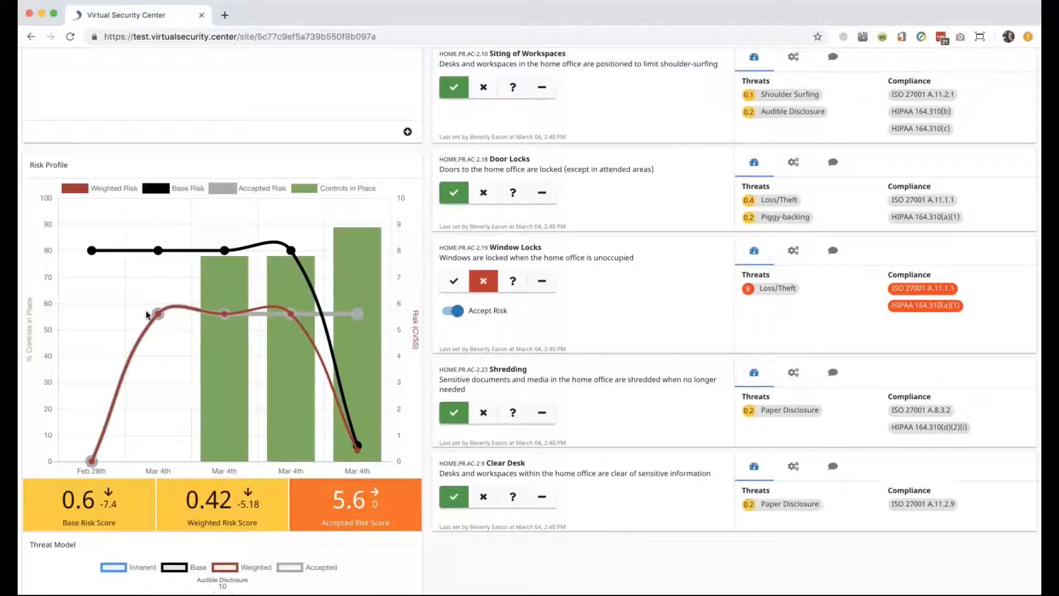
{"action": "scroll", "coordinate": [146, 310], "scroll_direction": "down", "scroll_amount": 2}
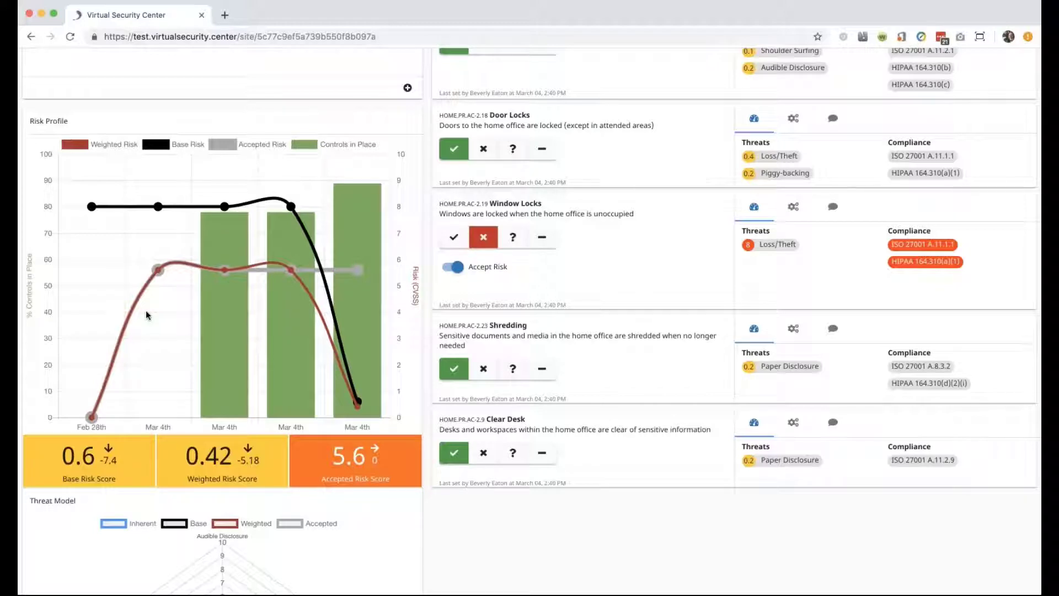
Scroll down to the Threat Model chart, then return to the Places list.
{"action": "scroll", "coordinate": [148, 314], "scroll_direction": "down", "scroll_amount": 5}
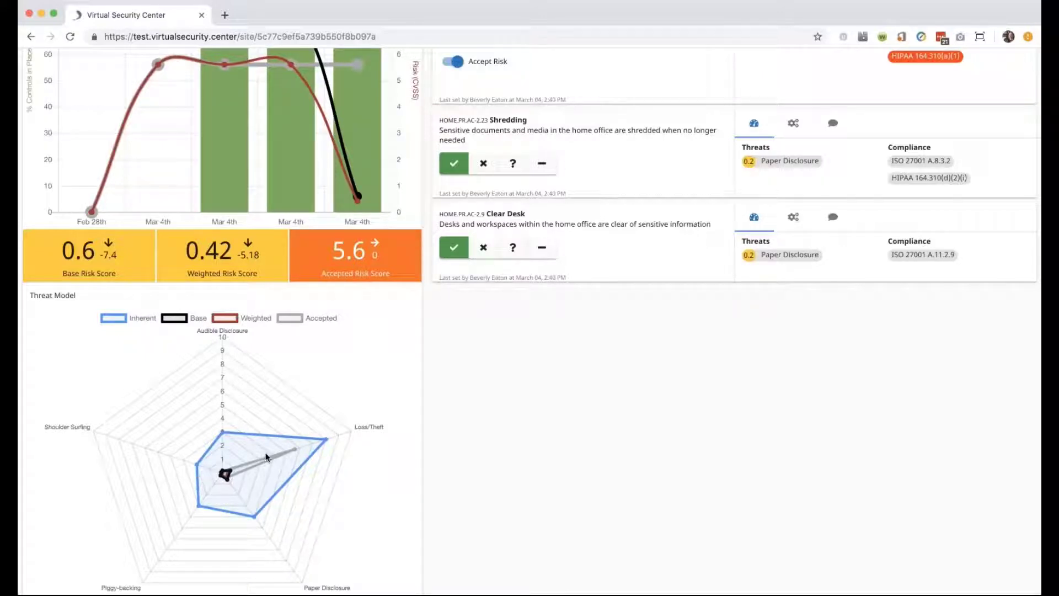
{"action": "scroll", "coordinate": [265, 457], "scroll_direction": "down", "scroll_amount": 3}
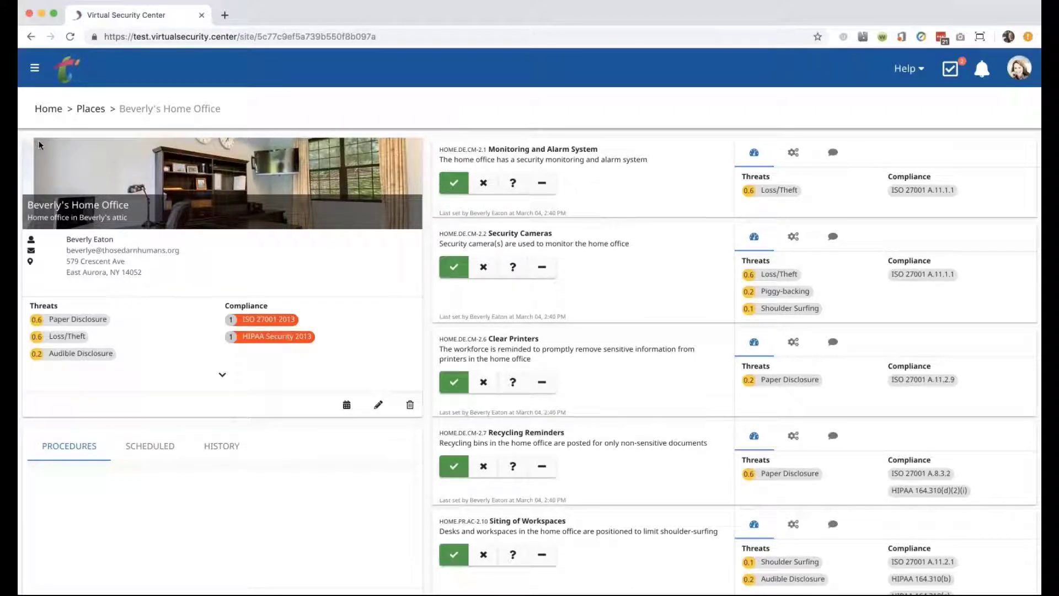
{"action": "left_click", "coordinate": [88, 110]}
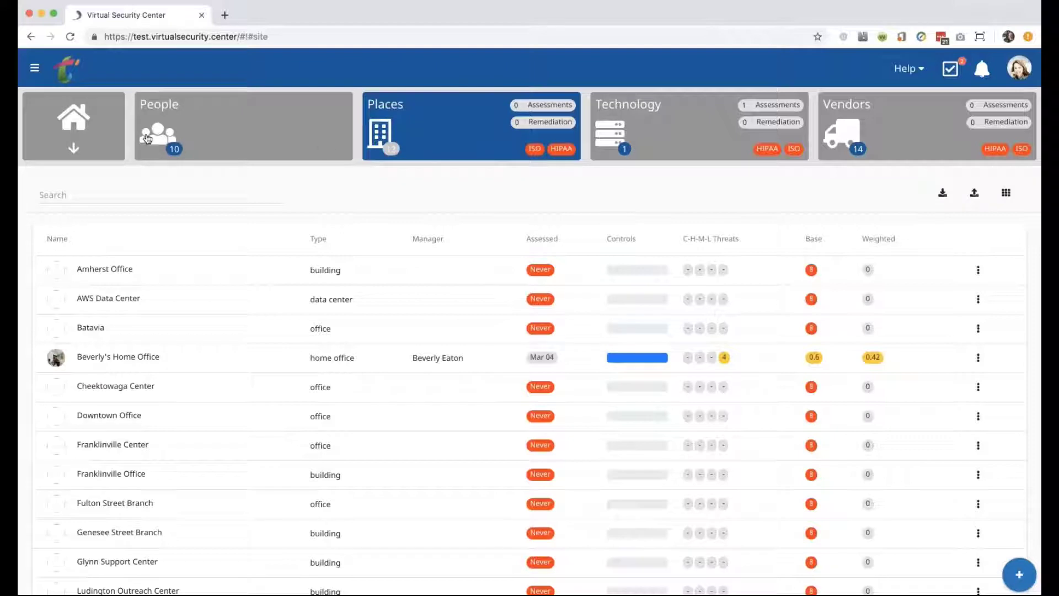
Return to the home dashboard, where tasks for the Roaming Laptops assessment and reviewing remediation results appear.
{"action": "left_click", "coordinate": [94, 128]}
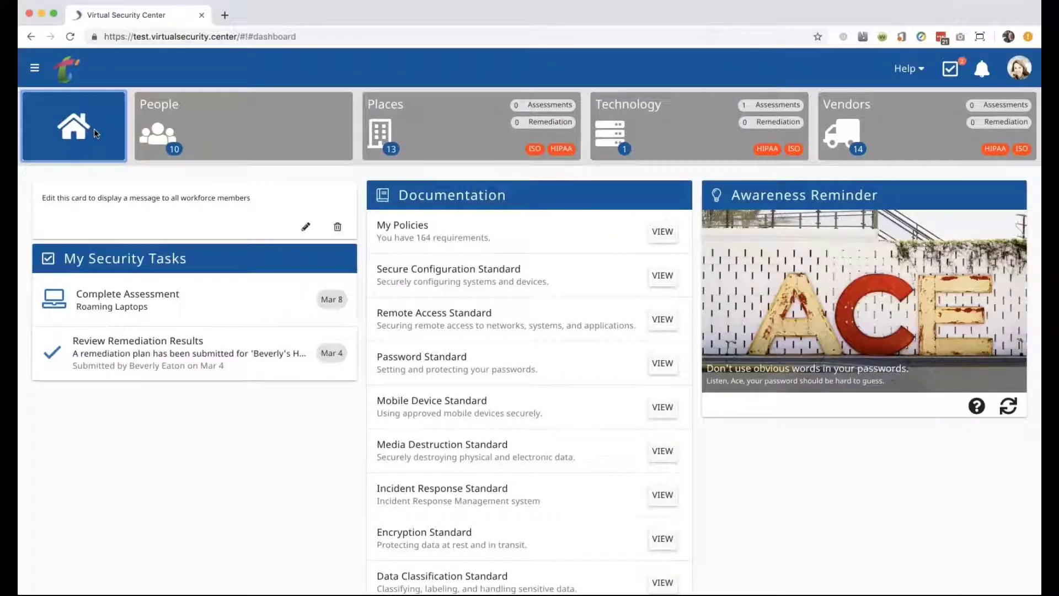
{"action": "left_click", "coordinate": [32, 69]}
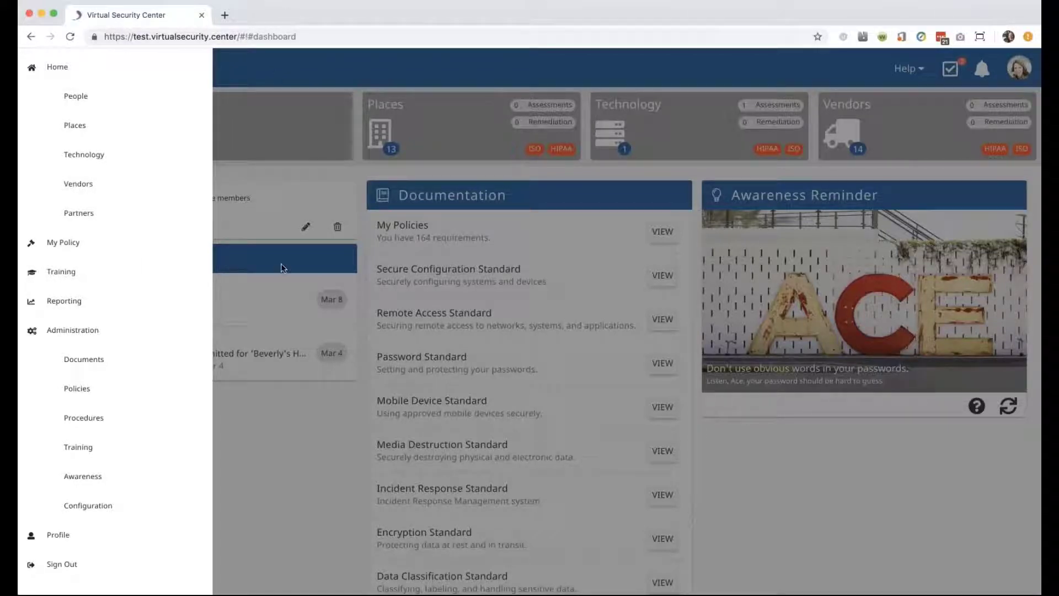
{"action": "left_click", "coordinate": [306, 478]}
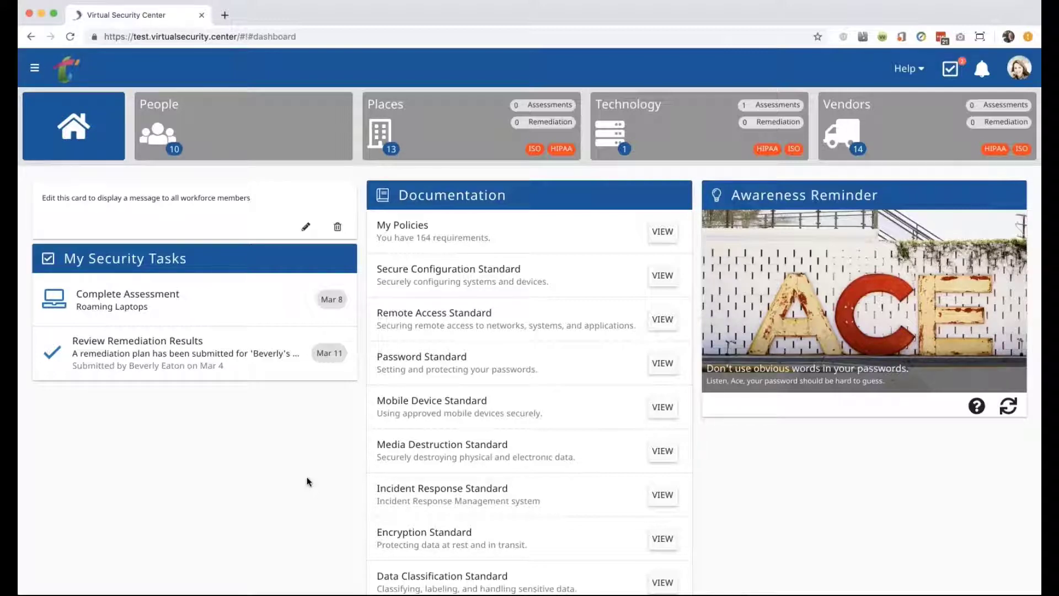
Go to Administration > Policies to list all 255 policy statements.
{"action": "left_click", "coordinate": [35, 72]}
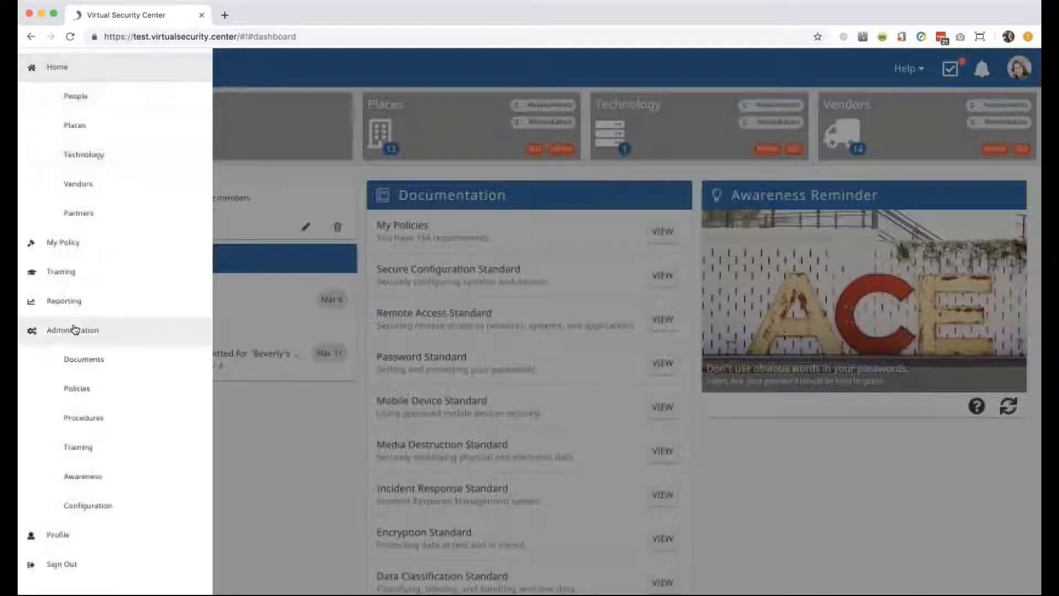
{"action": "left_click", "coordinate": [77, 396]}
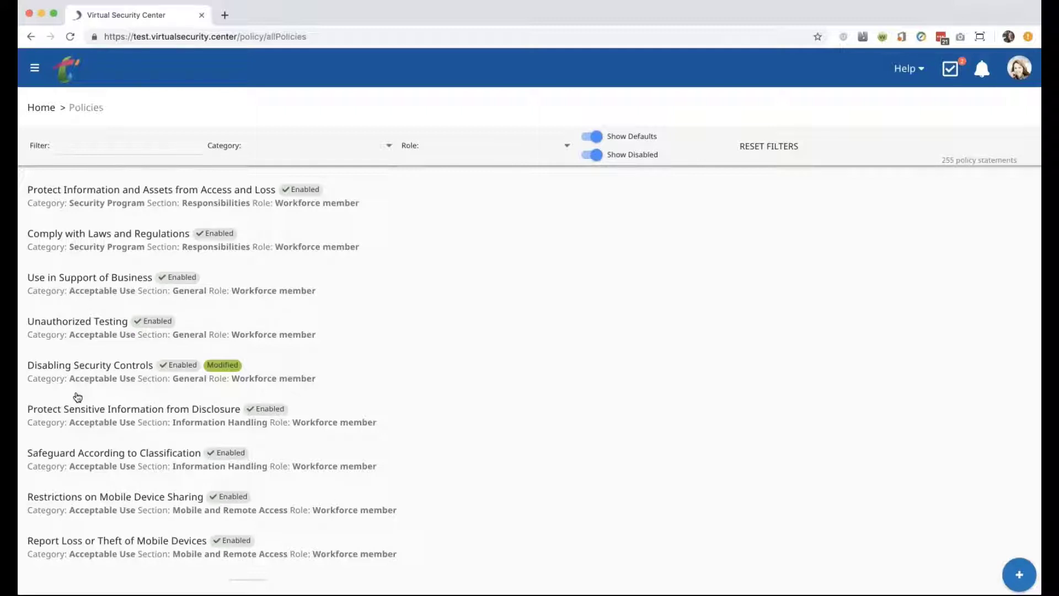
{"action": "left_click", "coordinate": [71, 280]}
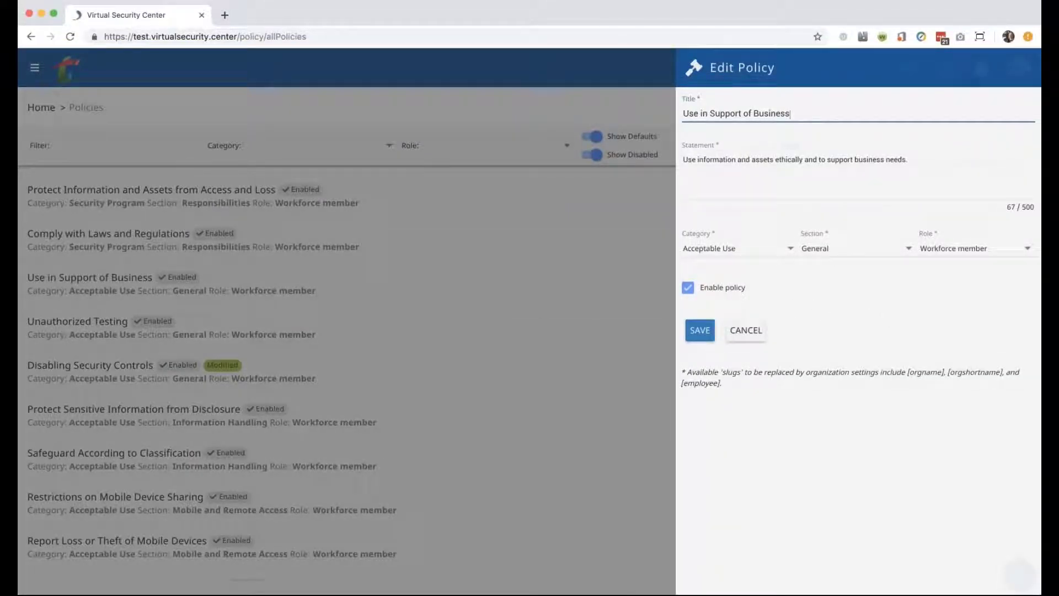
{"action": "left_click", "coordinate": [516, 353]}
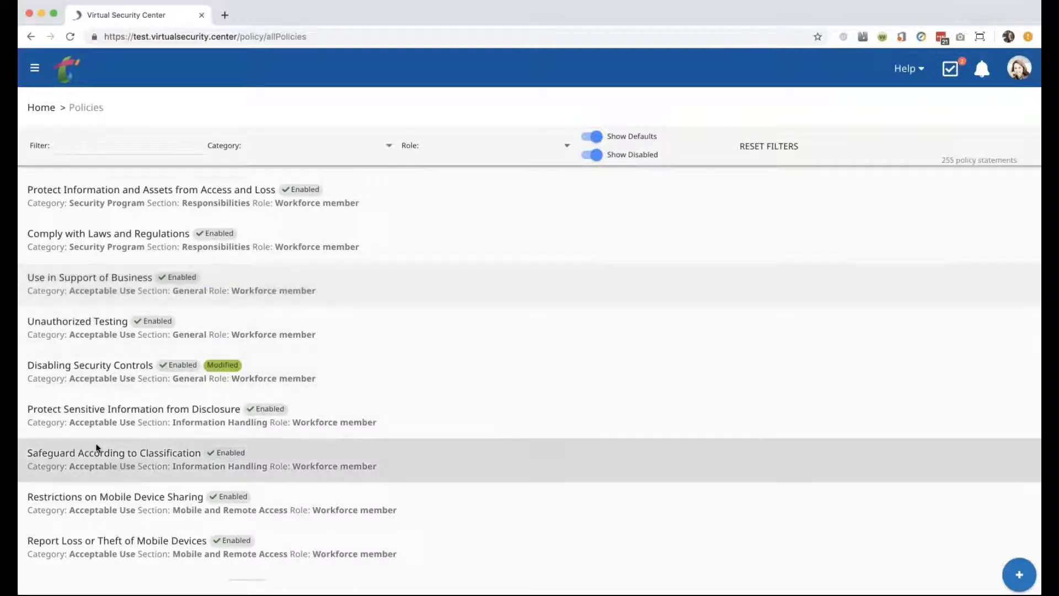
{"action": "scroll", "coordinate": [95, 441], "scroll_direction": "down", "scroll_amount": 15}
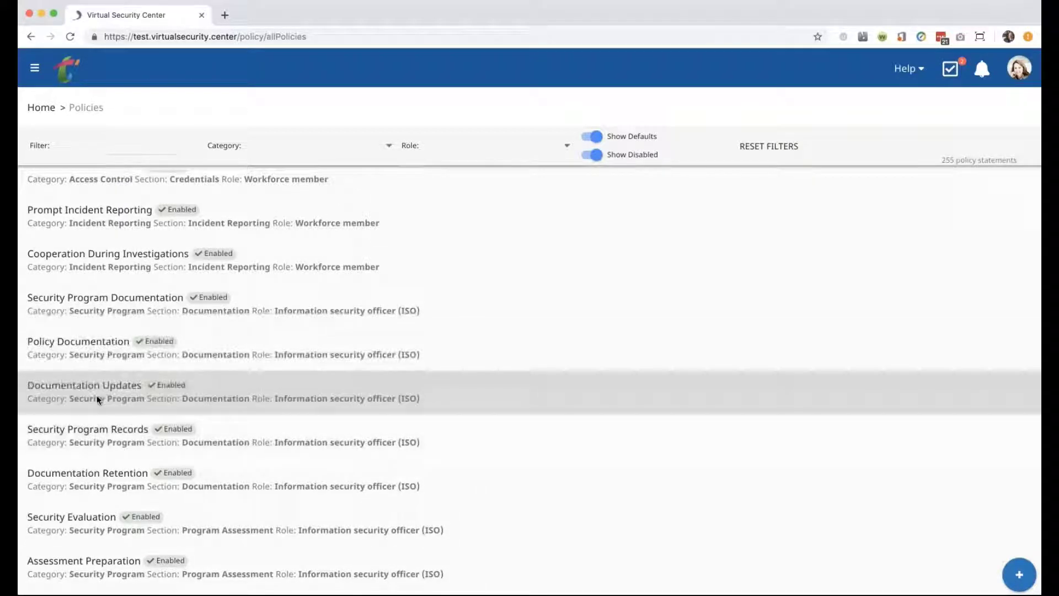
{"action": "scroll", "coordinate": [97, 395], "scroll_direction": "down", "scroll_amount": 3}
Rename the Policy Documentation policy to 'Policy Documentation Review' and save it.
{"action": "left_click", "coordinate": [91, 254]}
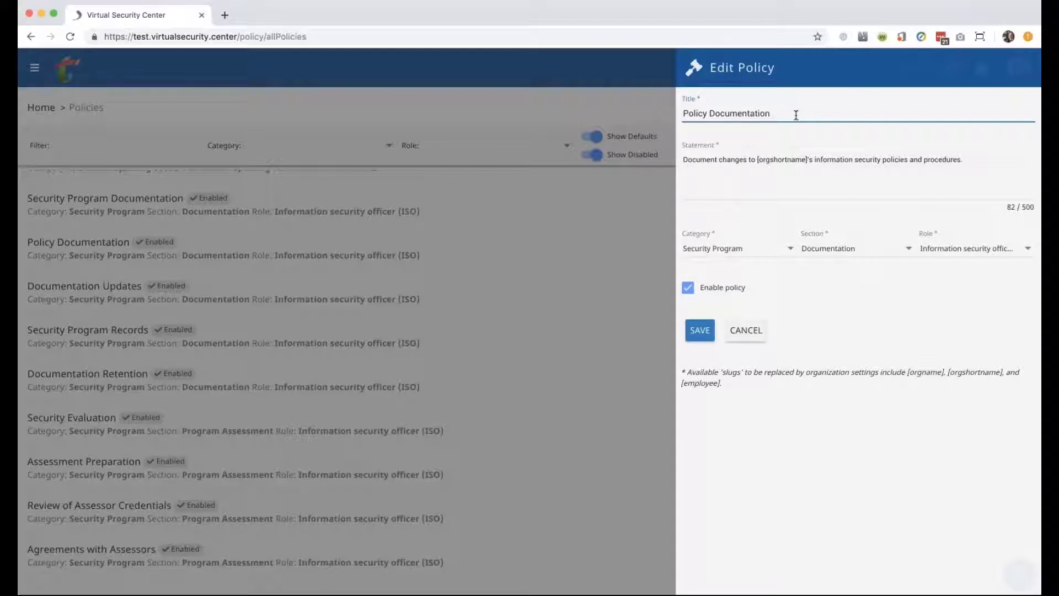
{"action": "type", "text": "Review"}
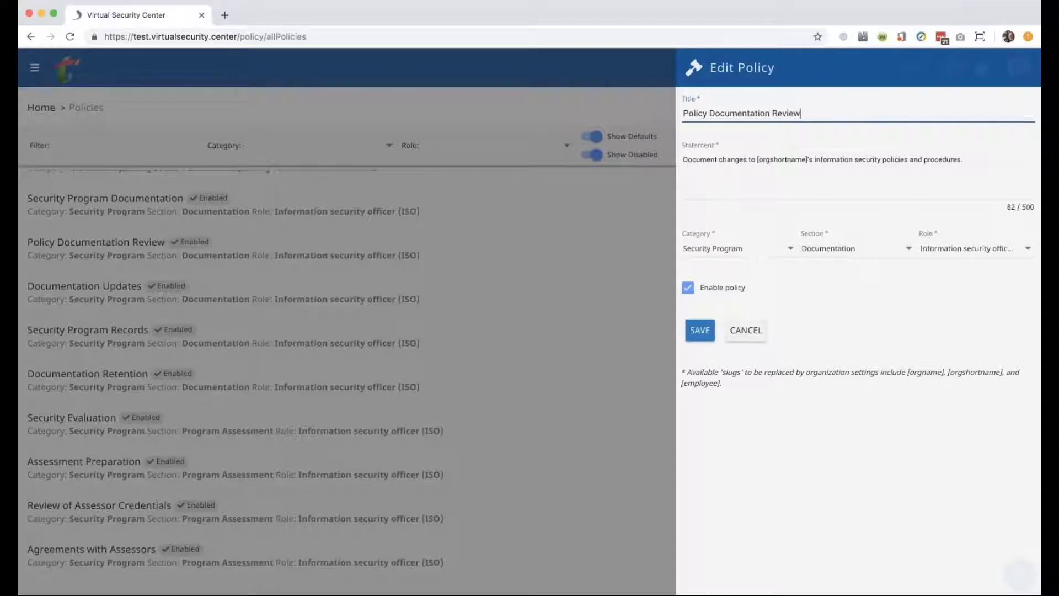
{"action": "left_click", "coordinate": [708, 339]}
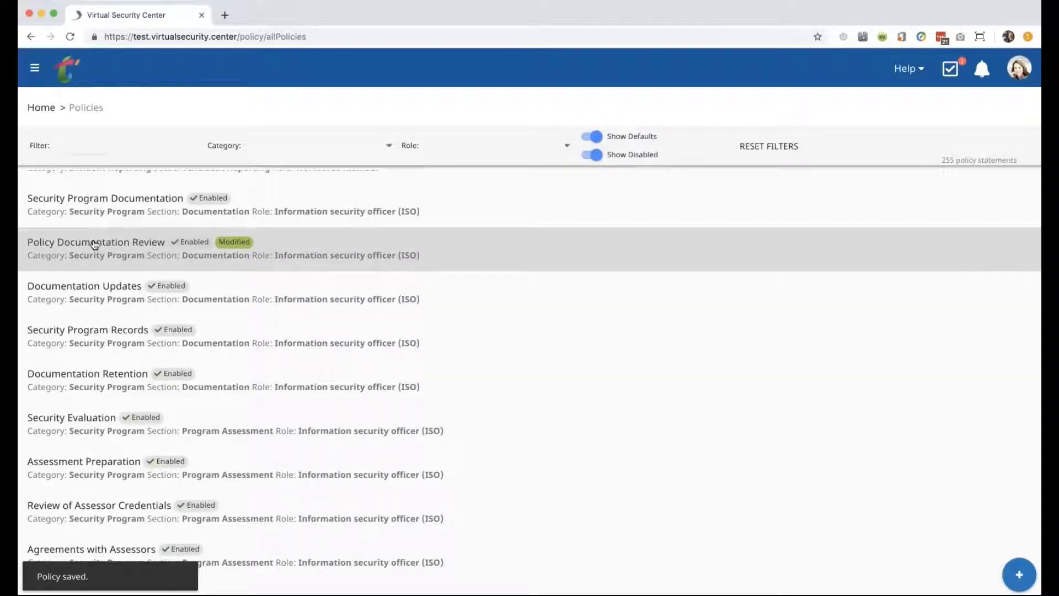
Revert Policy Documentation Review to its original version, remove the customized copy, and return home.
{"action": "left_click", "coordinate": [136, 246]}
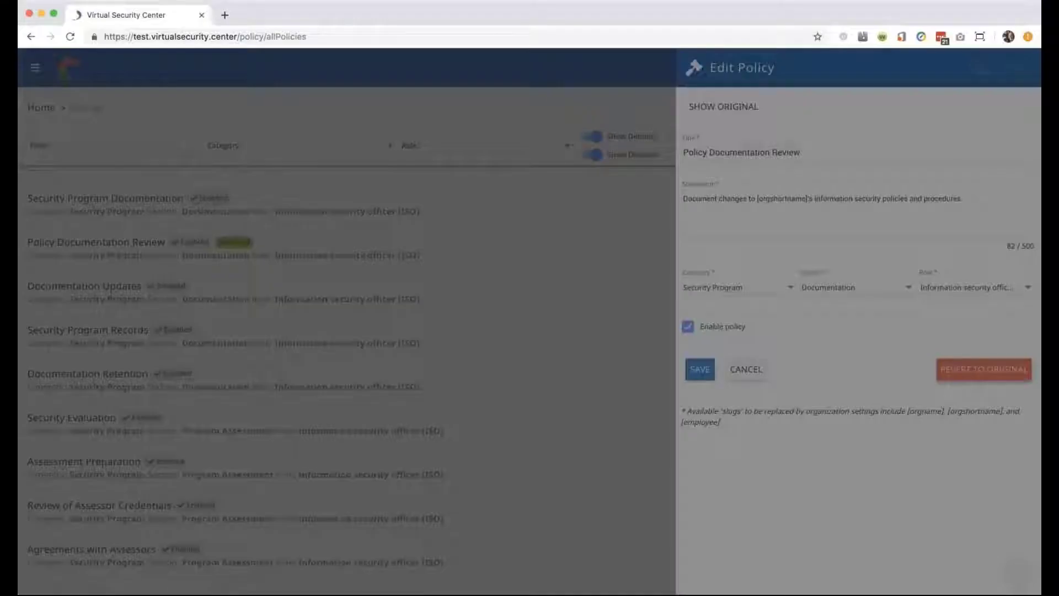
{"action": "left_click", "coordinate": [984, 369]}
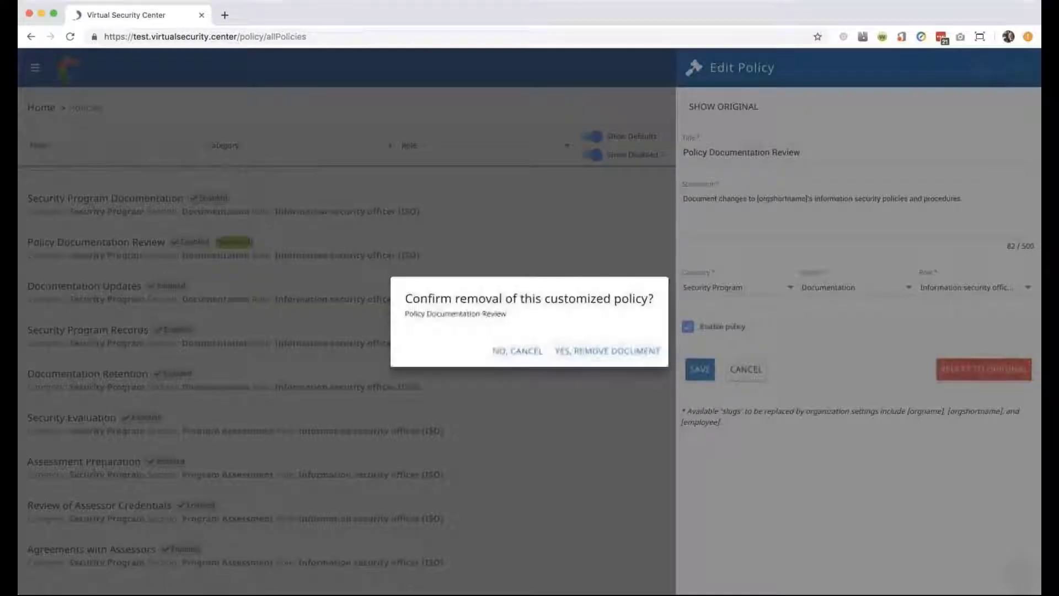
{"action": "left_click", "coordinate": [625, 357]}
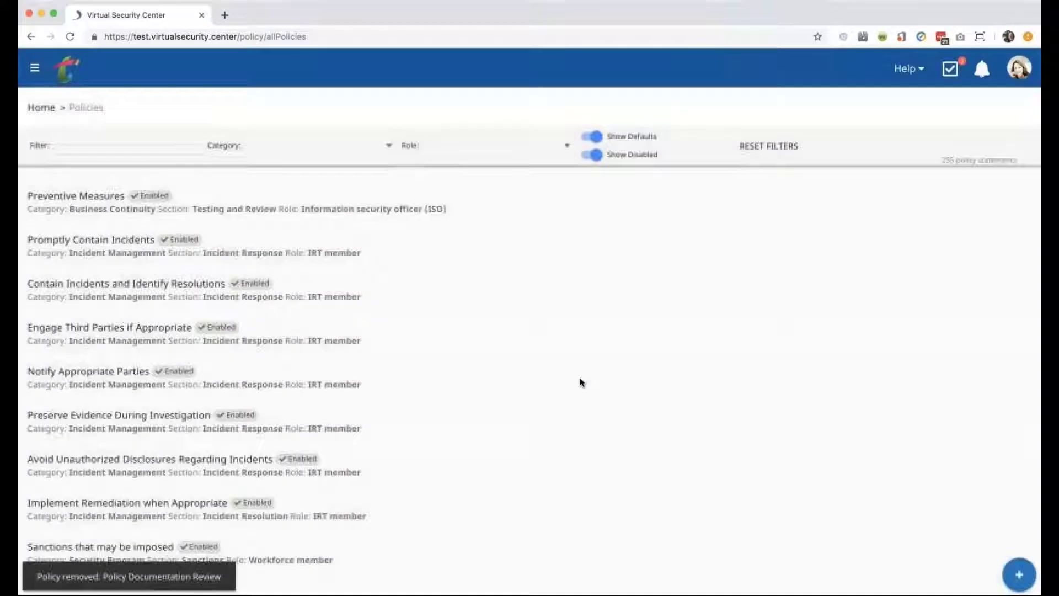
{"action": "left_click", "coordinate": [66, 67]}
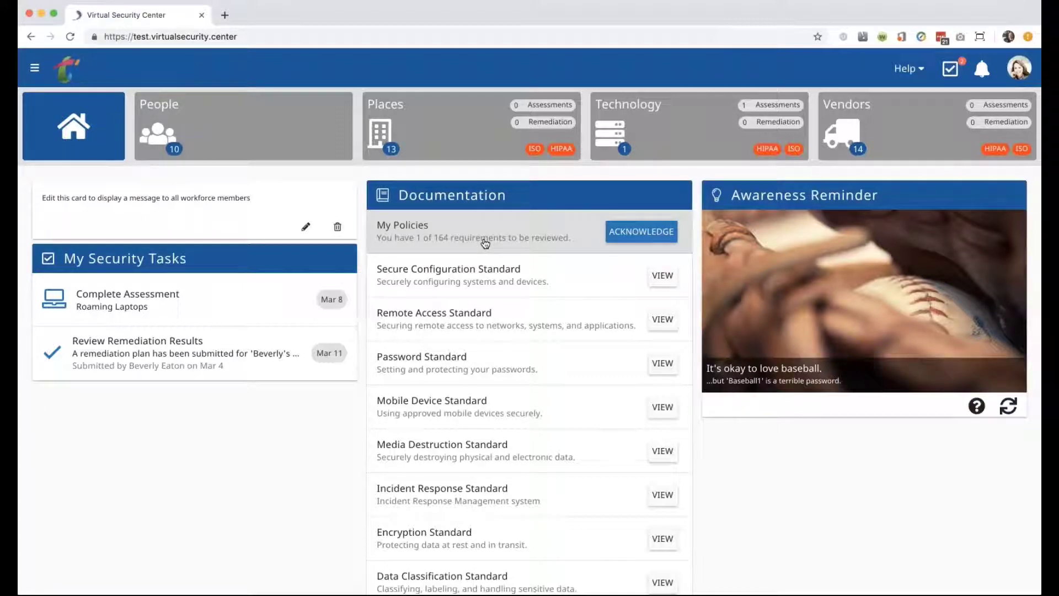
Show the Documents page with its 8 enabled standards and start a new custom document.
{"action": "left_click", "coordinate": [34, 73]}
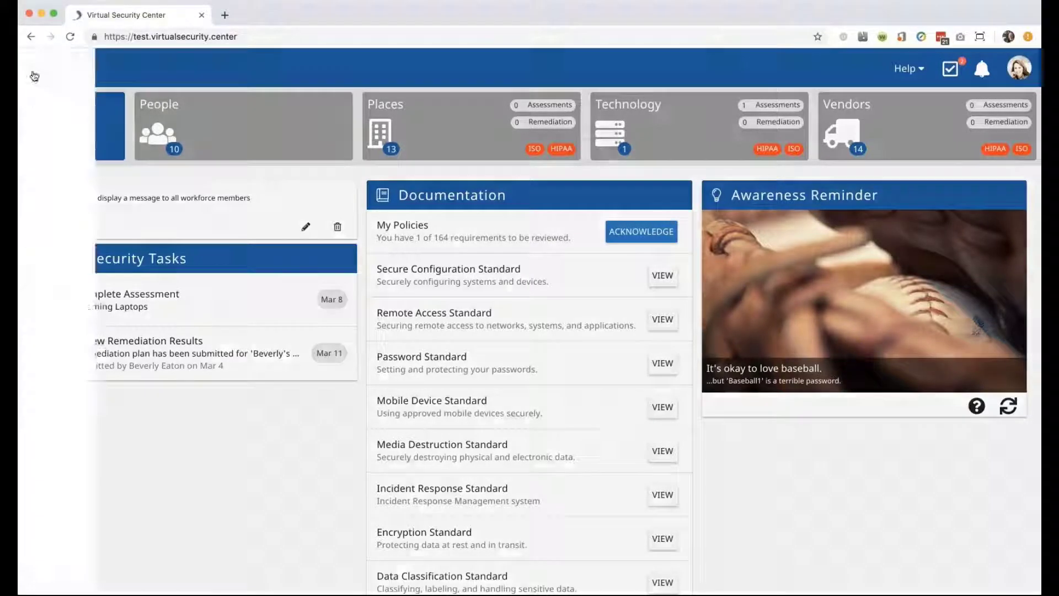
{"action": "left_click", "coordinate": [80, 360]}
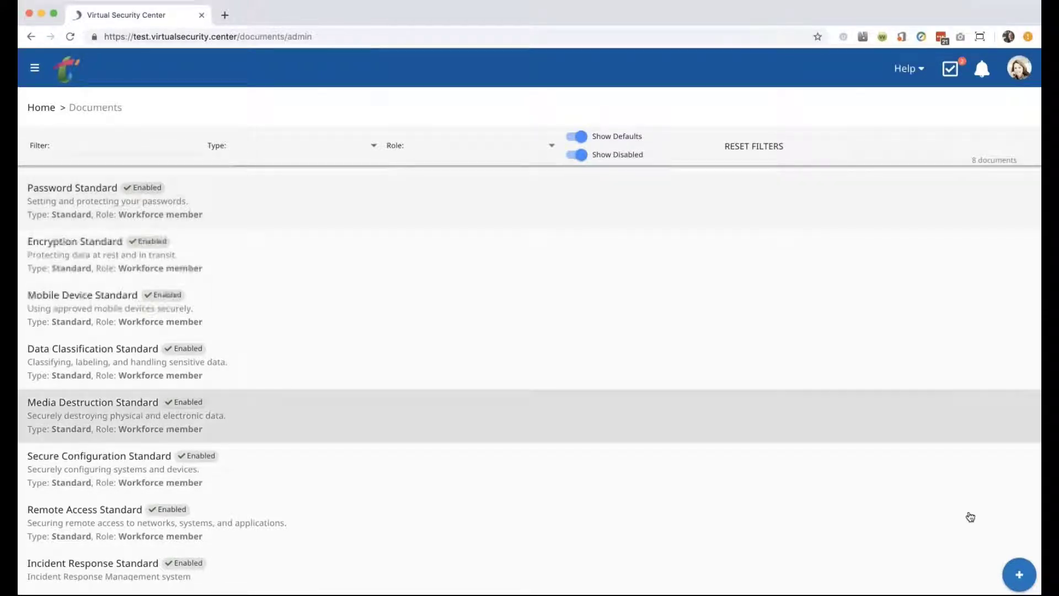
{"action": "left_click", "coordinate": [1020, 576]}
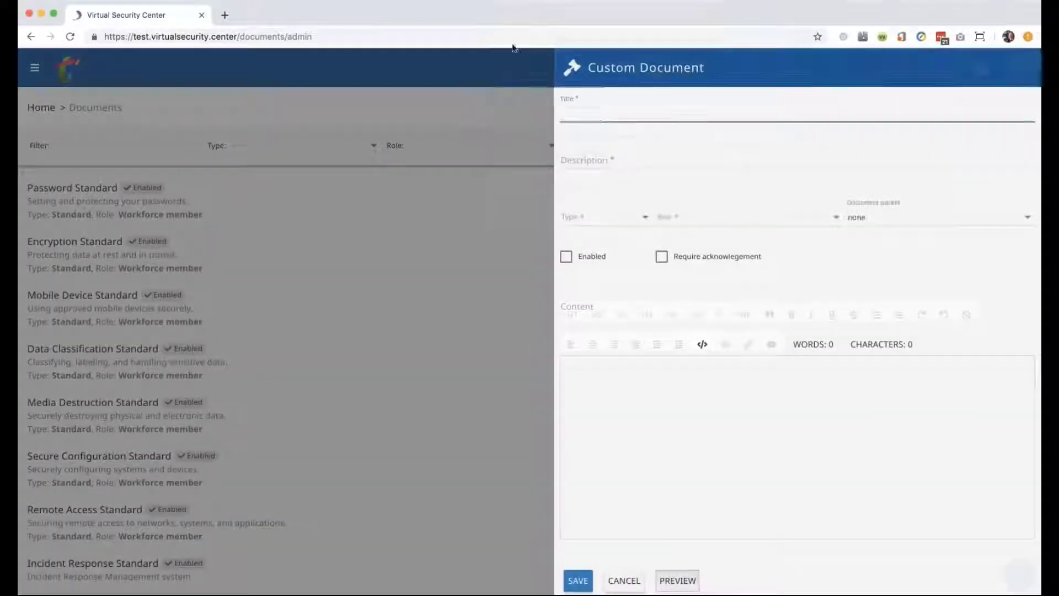
Fill in title 'Inofrmation Security Policy', description 'This is my real policy', type Policy, role Workforce member, and enable it.
{"action": "type", "text": "I"}
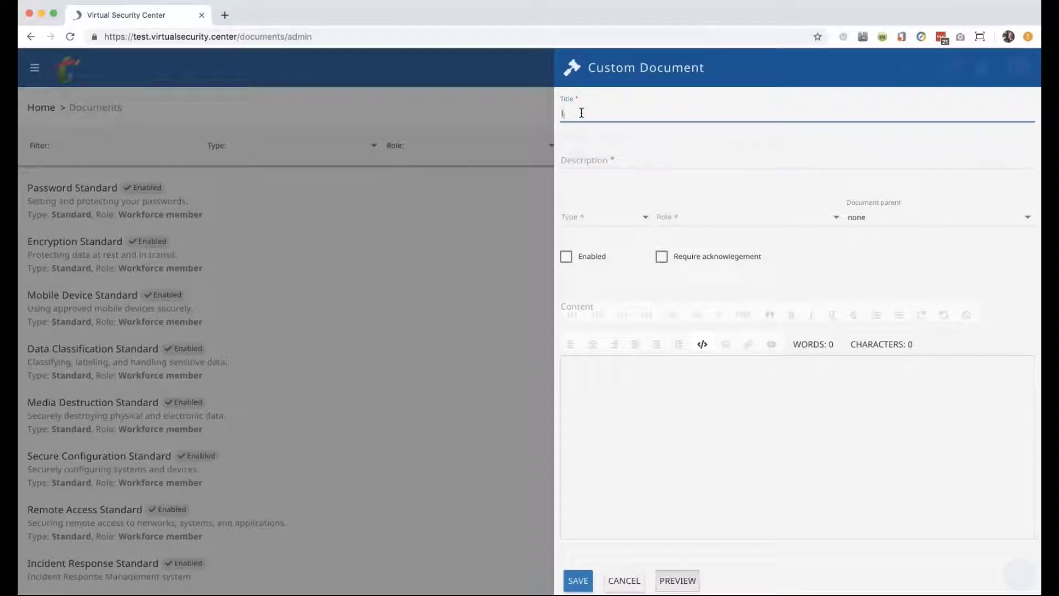
{"action": "type", "text": "nofrmation Security Policy"}
{"action": "key", "text": "Tab"}
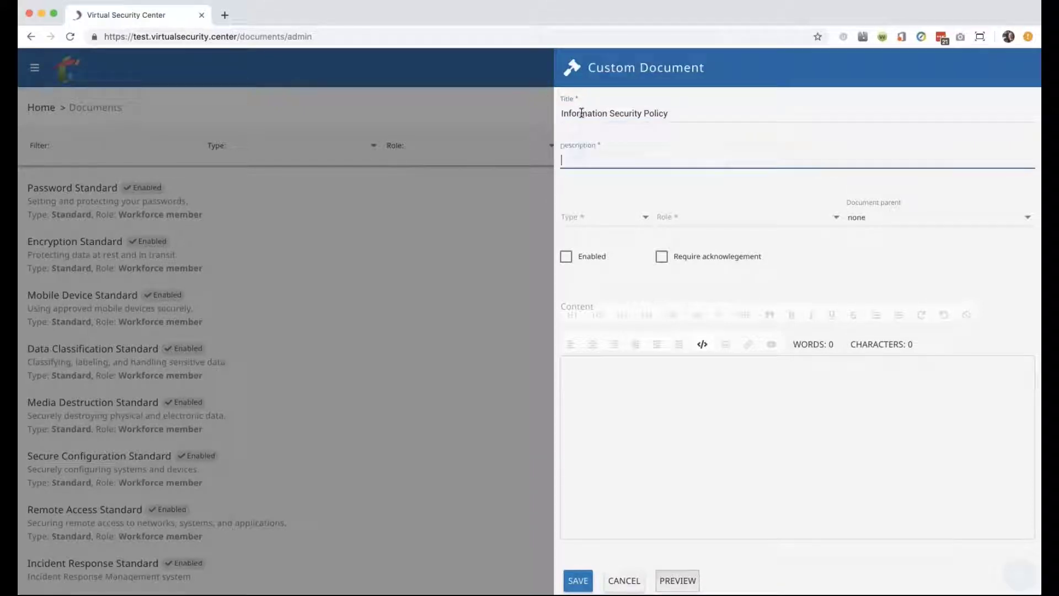
{"action": "type", "text": "This is my real"}
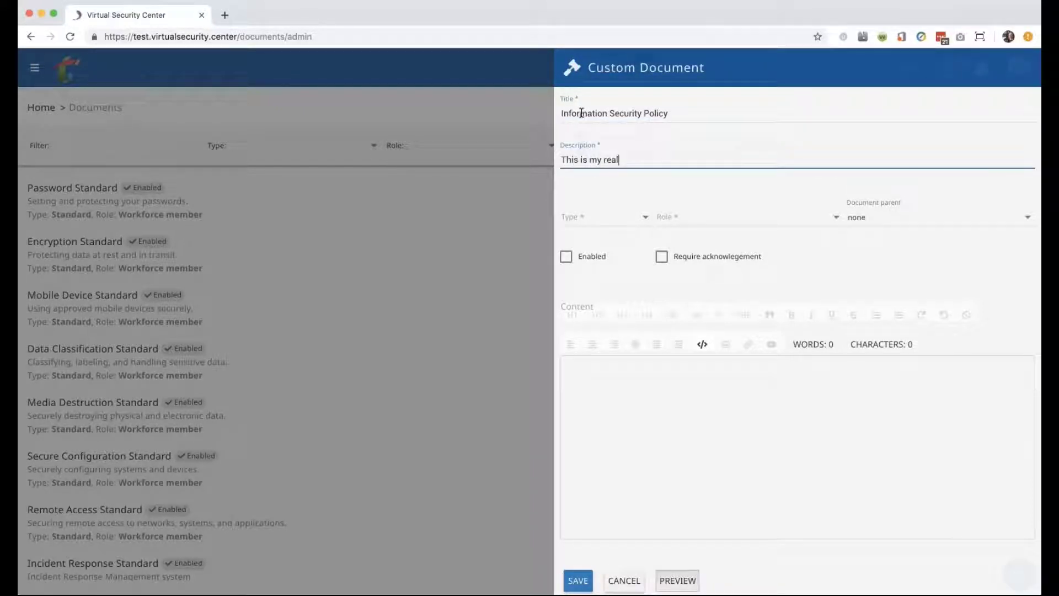
{"action": "type", "text": " policy."}
{"action": "left_click", "coordinate": [597, 217]}
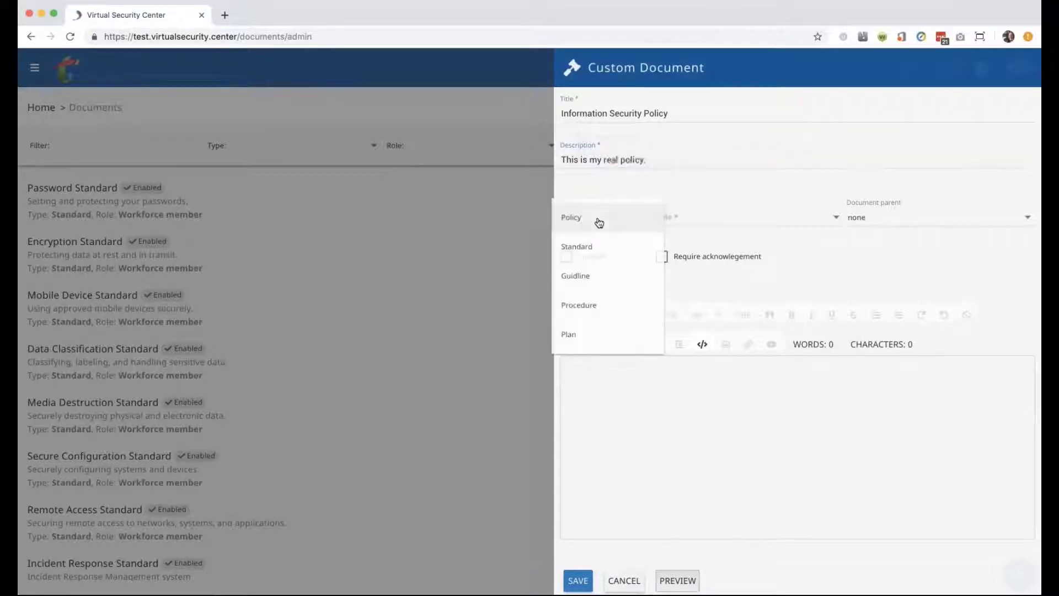
{"action": "left_click", "coordinate": [598, 221]}
{"action": "left_click", "coordinate": [710, 226]}
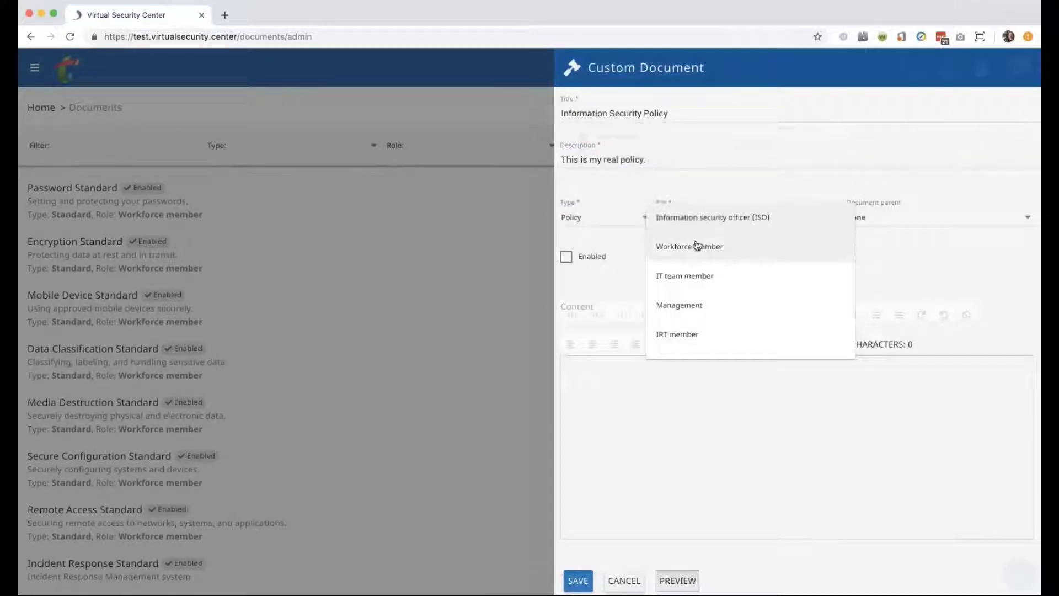
{"action": "left_click", "coordinate": [699, 244]}
{"action": "left_click", "coordinate": [579, 256]}
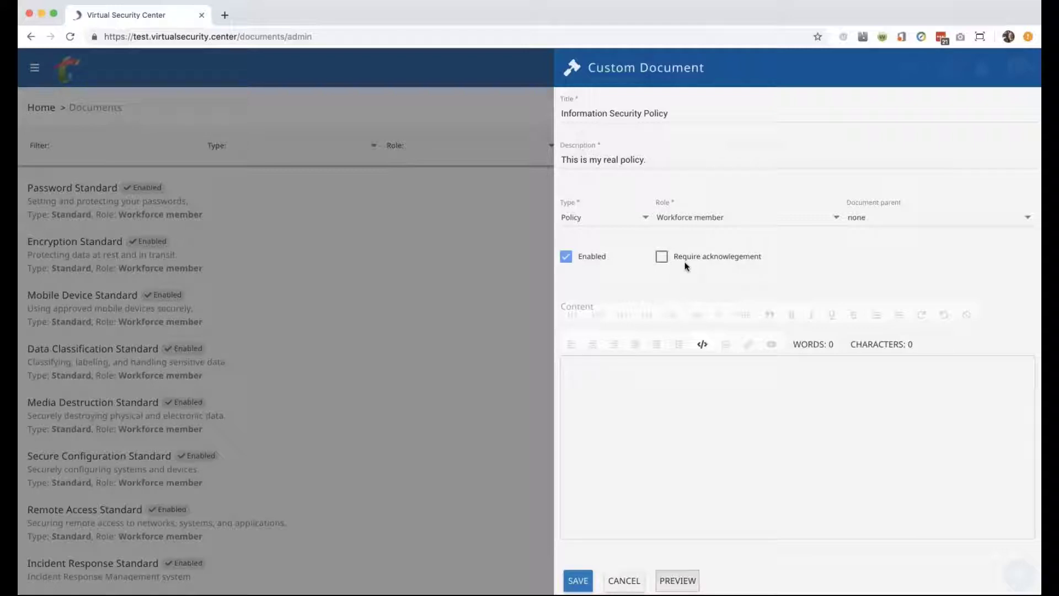
Enter the content 'This is our policy' and save the new document.
{"action": "left_click", "coordinate": [587, 373]}
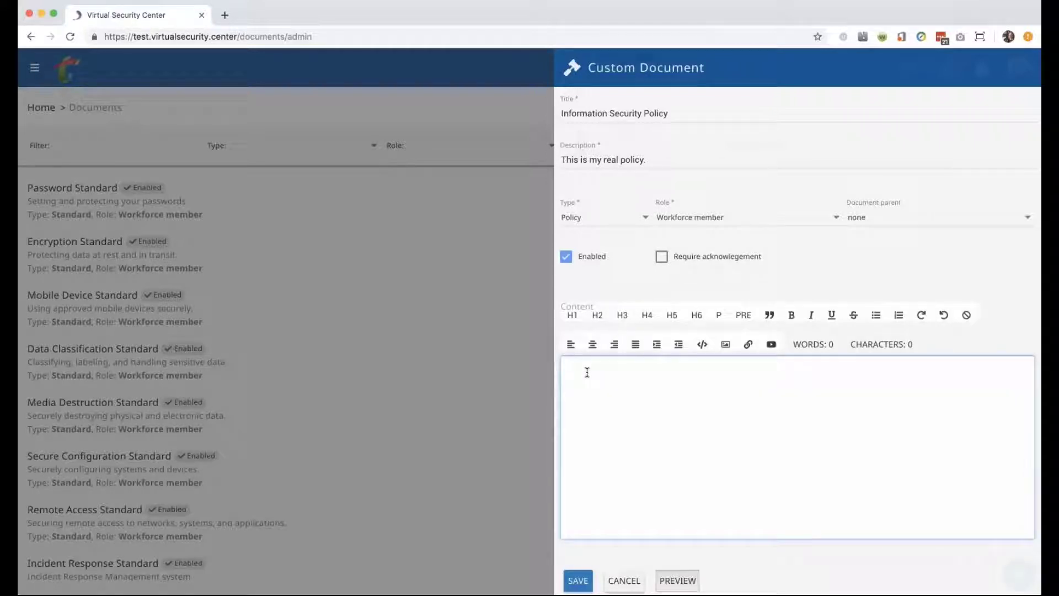
{"action": "type", "text": "GThis"}
{"action": "key", "text": "BackSpace"}
{"action": "key", "text": "BackSpace"}
{"action": "key", "text": "BackSpace"}
{"action": "key", "text": "BackSpace"}
{"action": "key", "text": "BackSpace"}
{"action": "type", "text": "This is our policy"}
{"action": "left_click", "coordinate": [577, 580]}
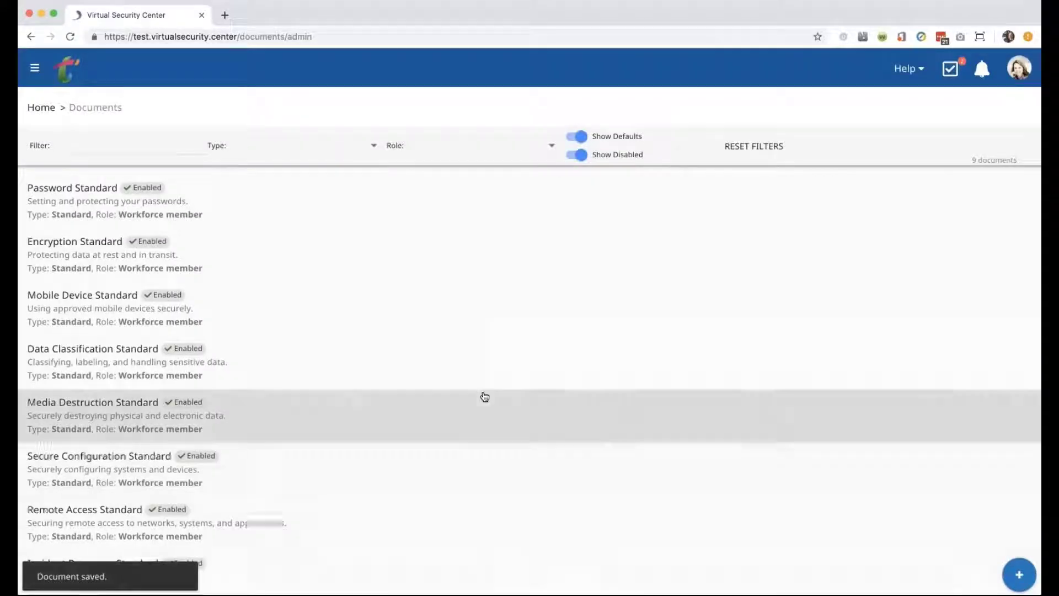
{"action": "scroll", "coordinate": [135, 363], "scroll_direction": "down", "scroll_amount": 3}
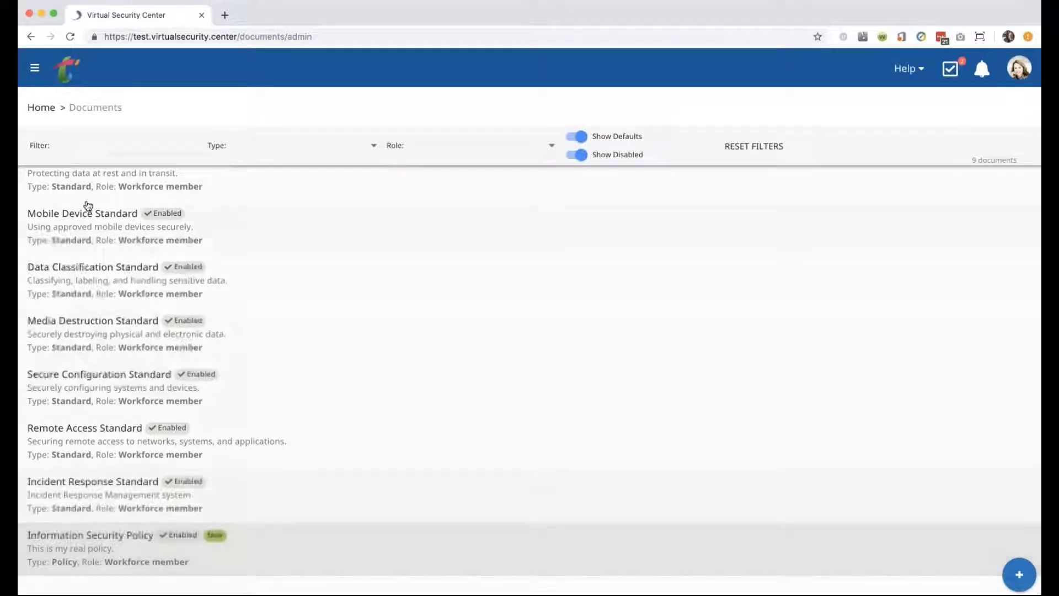
{"action": "scroll", "coordinate": [87, 206], "scroll_direction": "up", "scroll_amount": 3}
{"action": "left_click", "coordinate": [35, 70]}
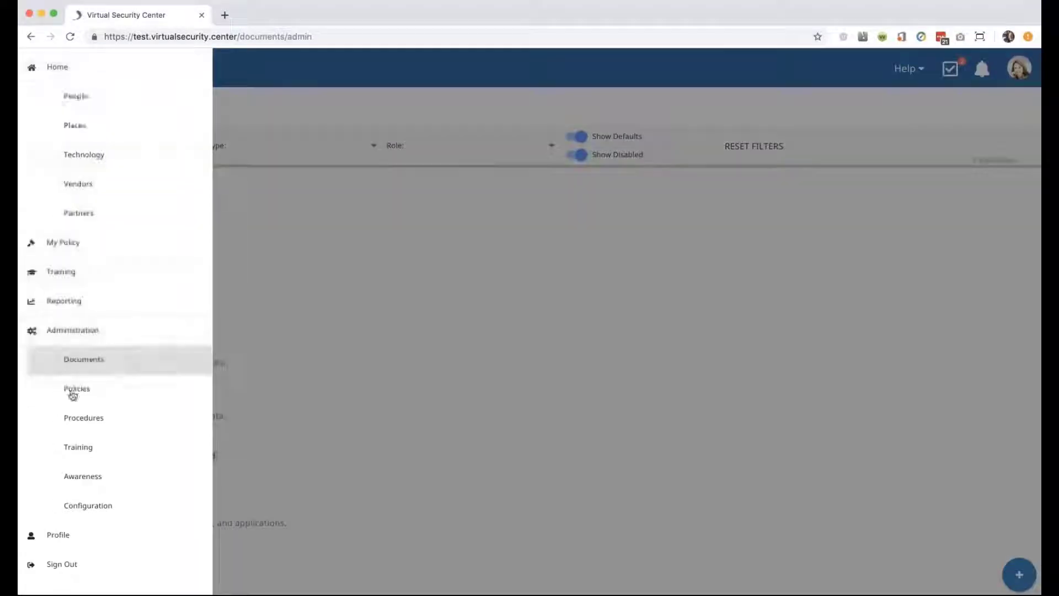
Turn off the Policies feature in Configuration's Features settings, save, and return home.
{"action": "left_click", "coordinate": [90, 512]}
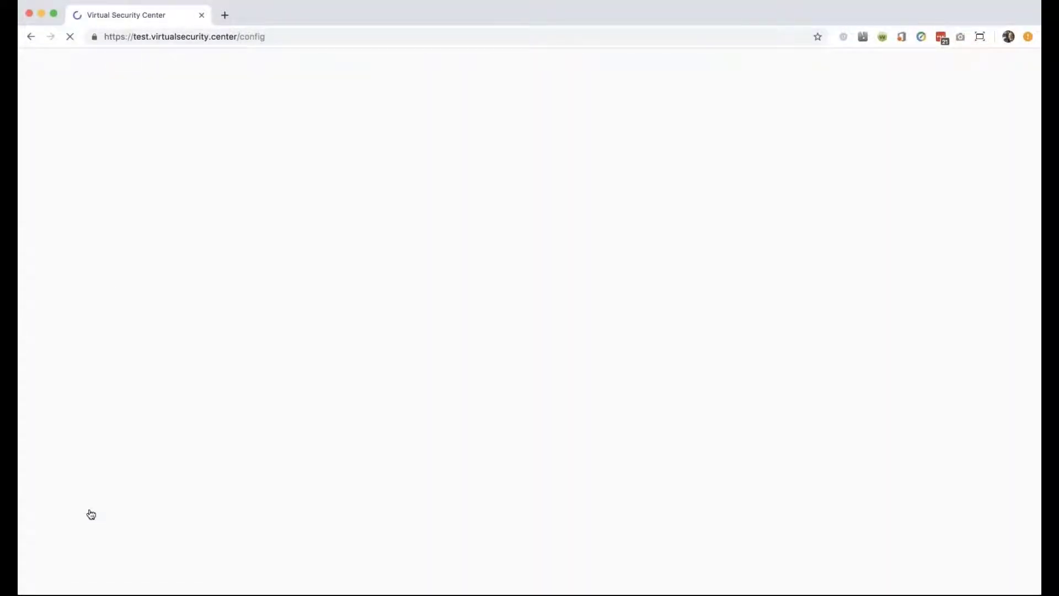
{"action": "left_click", "coordinate": [397, 154]}
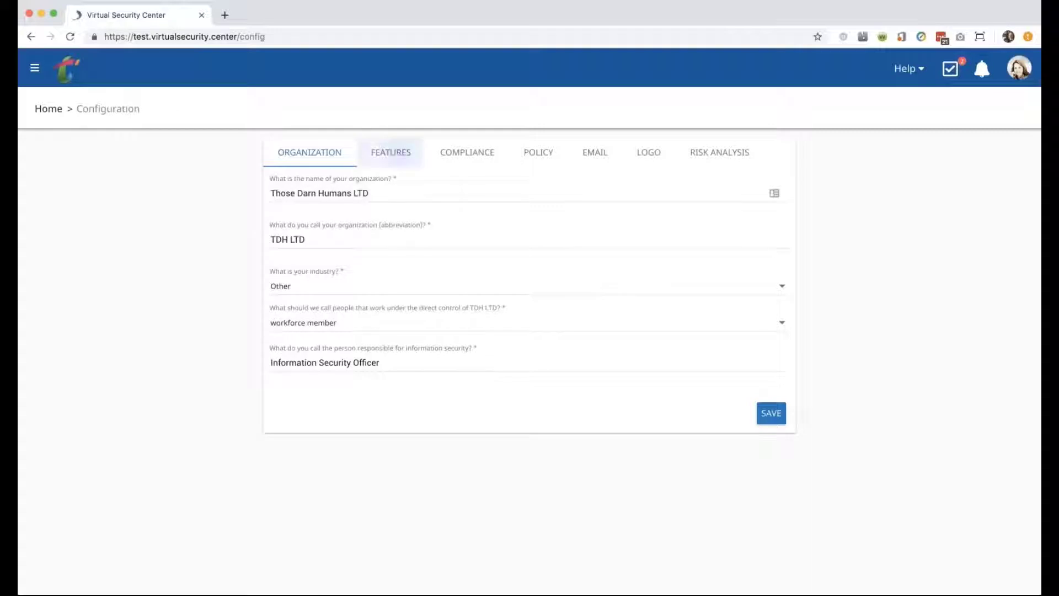
{"action": "left_click", "coordinate": [280, 201]}
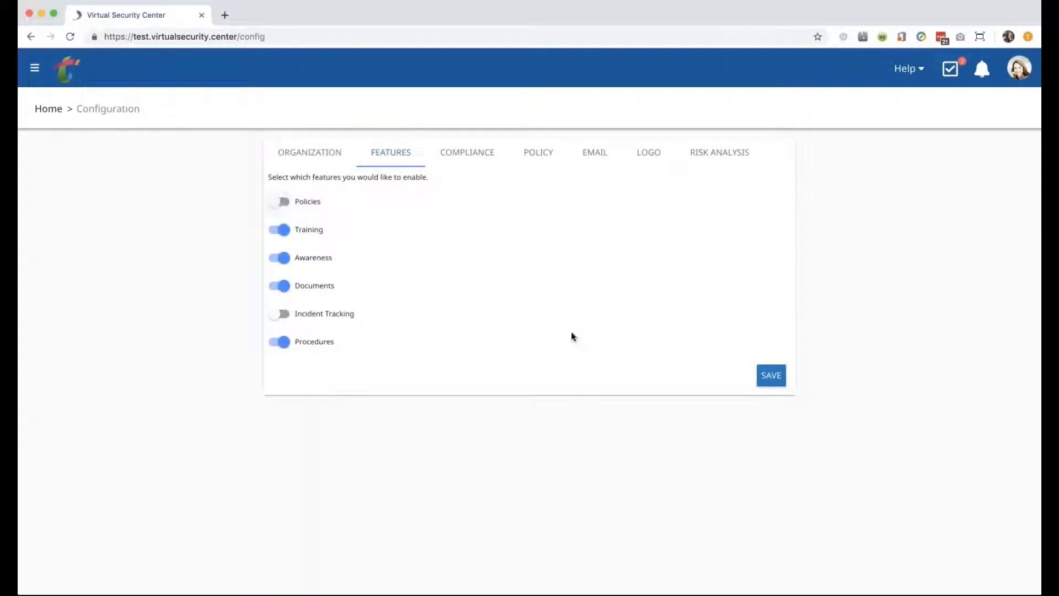
{"action": "left_click", "coordinate": [766, 374]}
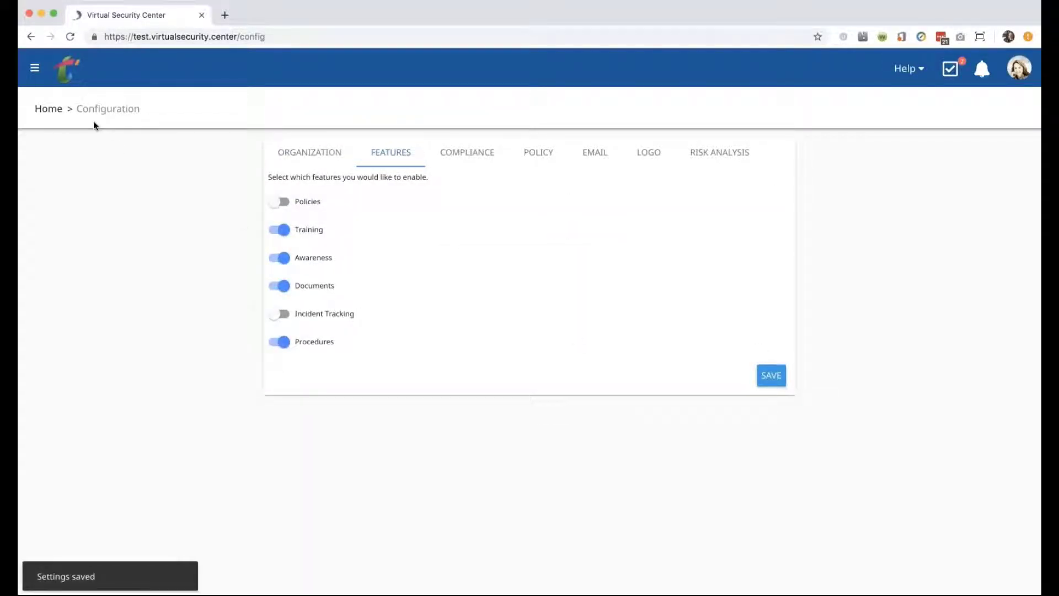
{"action": "left_click", "coordinate": [68, 64]}
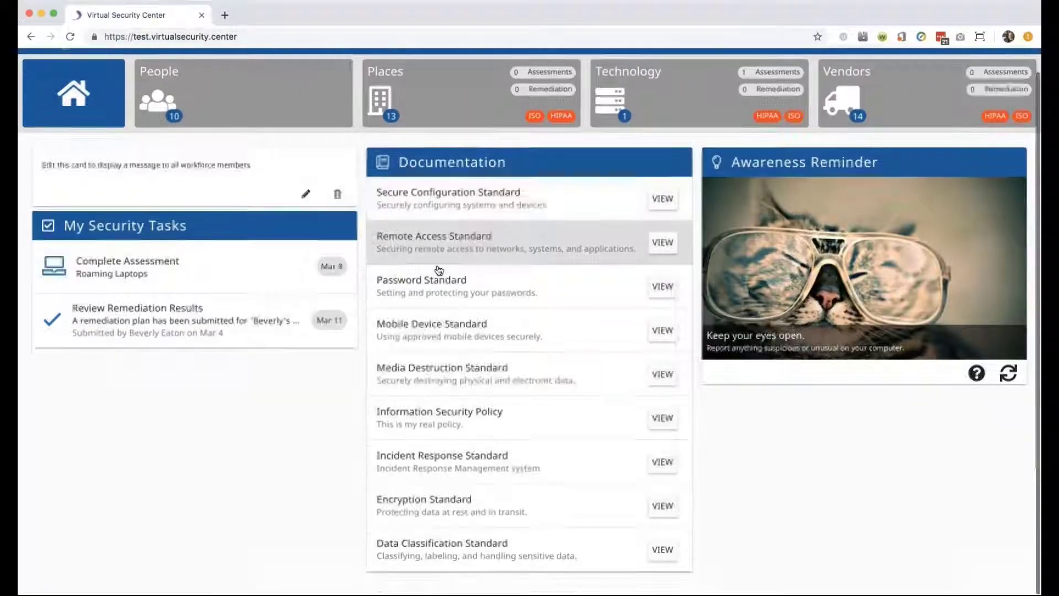
{"action": "scroll", "coordinate": [438, 271], "scroll_direction": "down", "scroll_amount": 1}
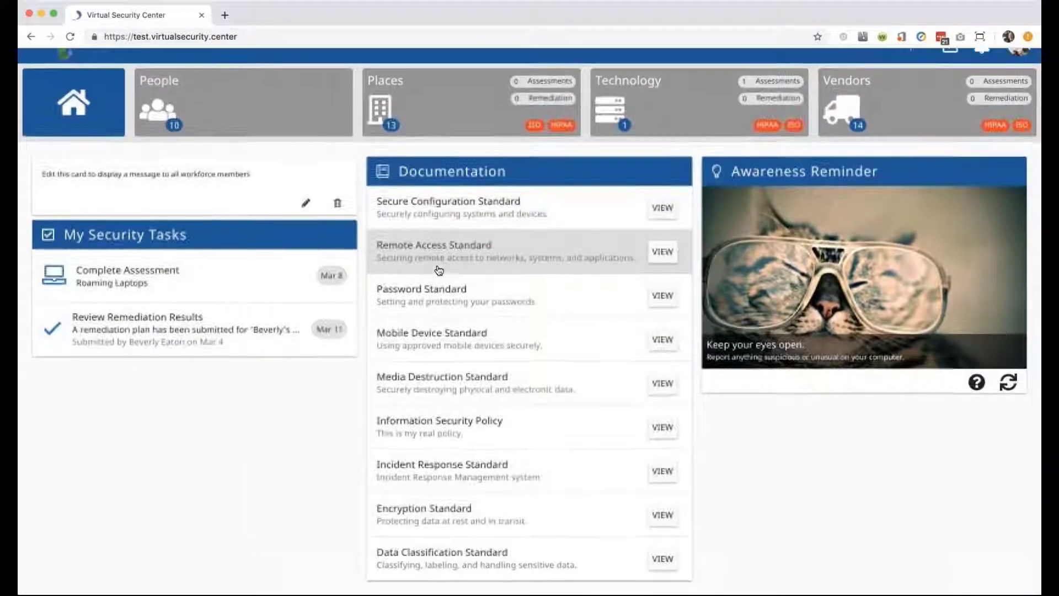
{"action": "left_click", "coordinate": [416, 432]}
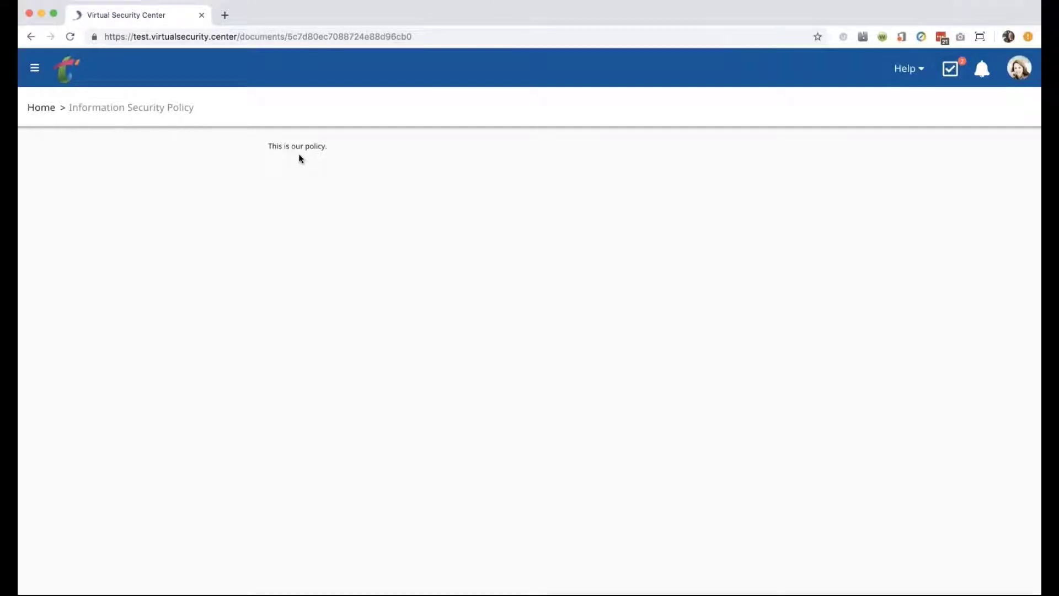
{"action": "left_click", "coordinate": [42, 109]}
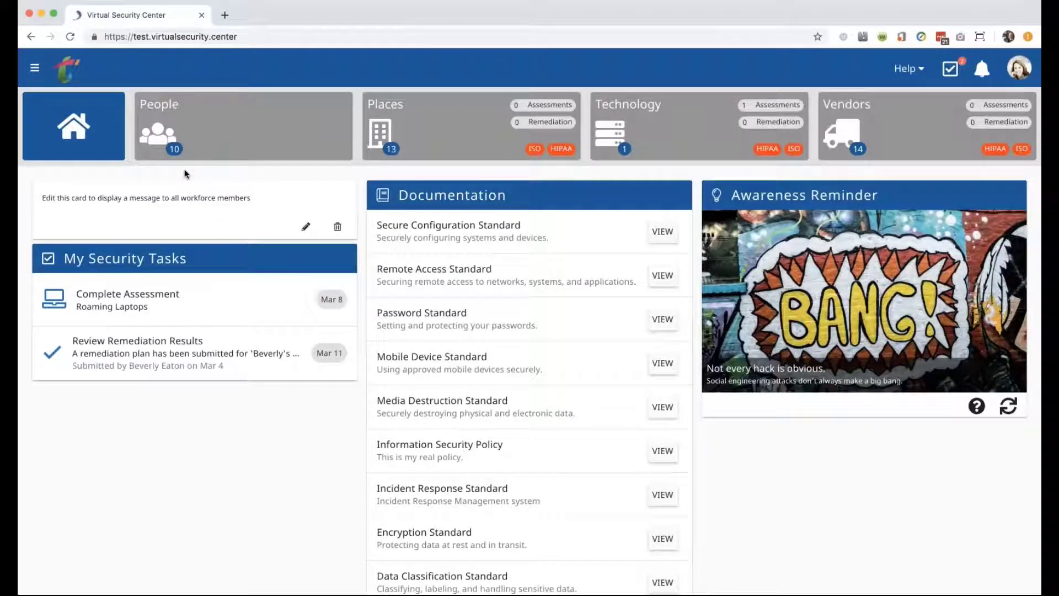
Set the Information Security Policy document to require acknowledgement, save it, and return home.
{"action": "left_click", "coordinate": [36, 69]}
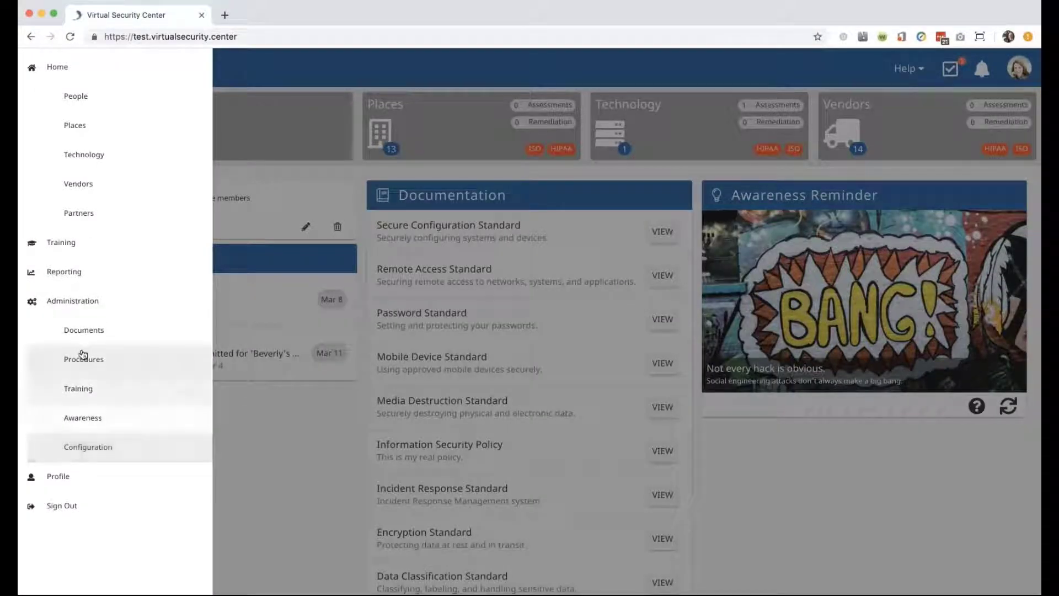
{"action": "left_click", "coordinate": [83, 334]}
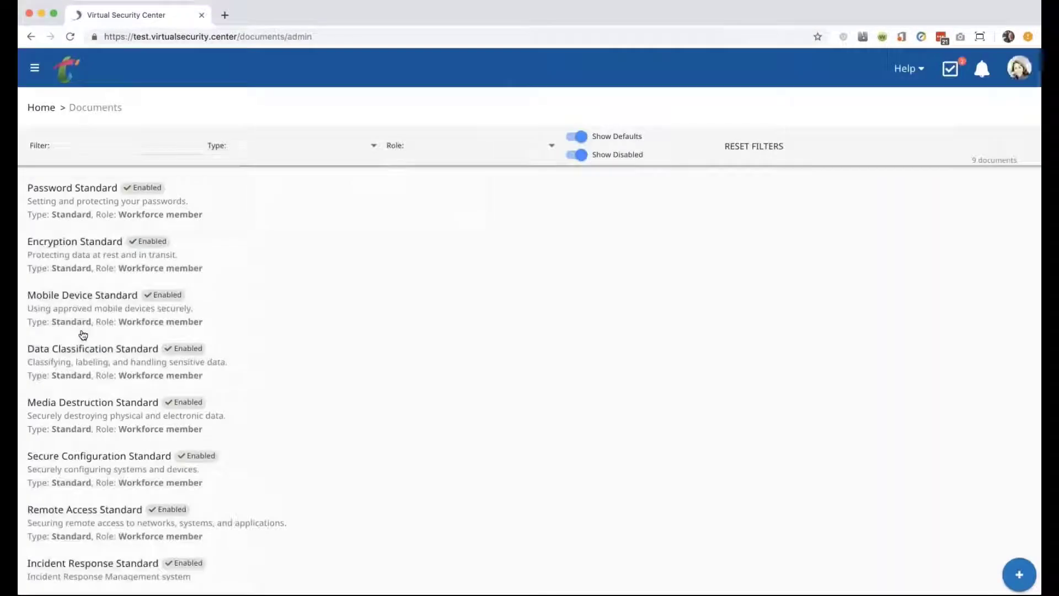
{"action": "scroll", "coordinate": [80, 462], "scroll_direction": "down", "scroll_amount": 2}
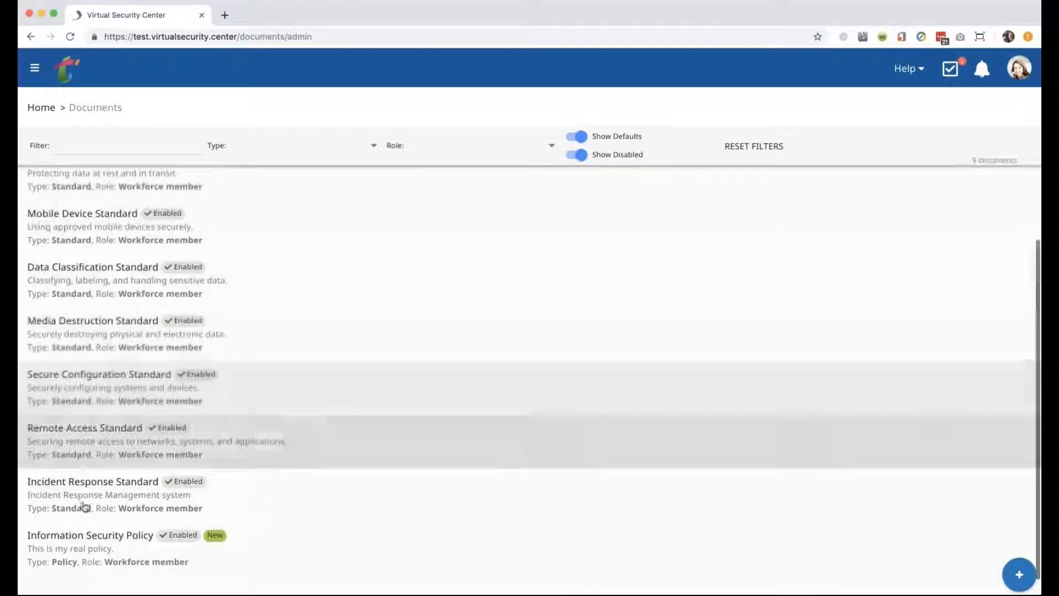
{"action": "left_click", "coordinate": [110, 545]}
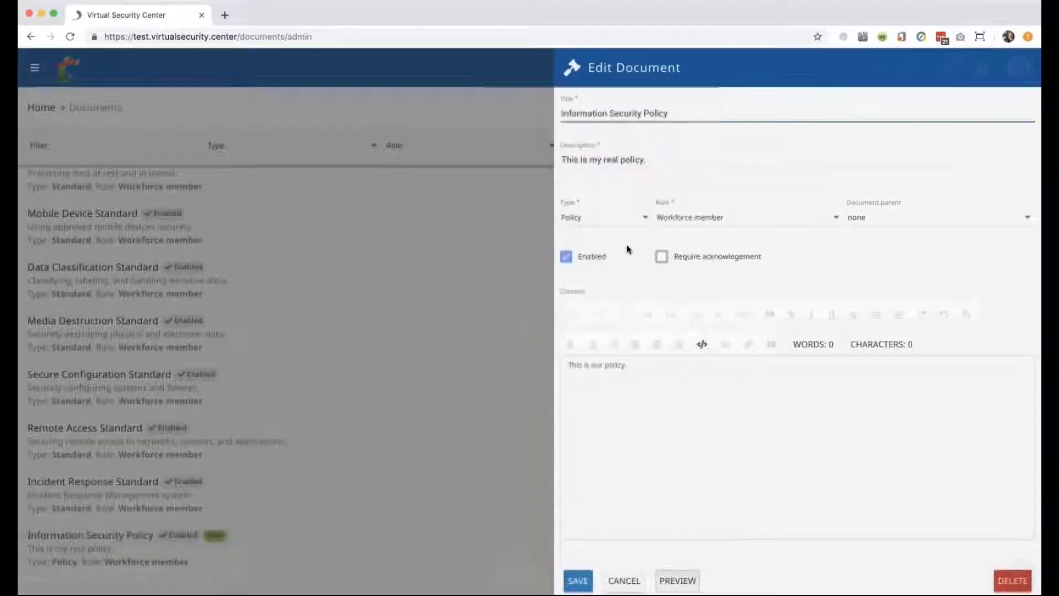
{"action": "left_click", "coordinate": [661, 258]}
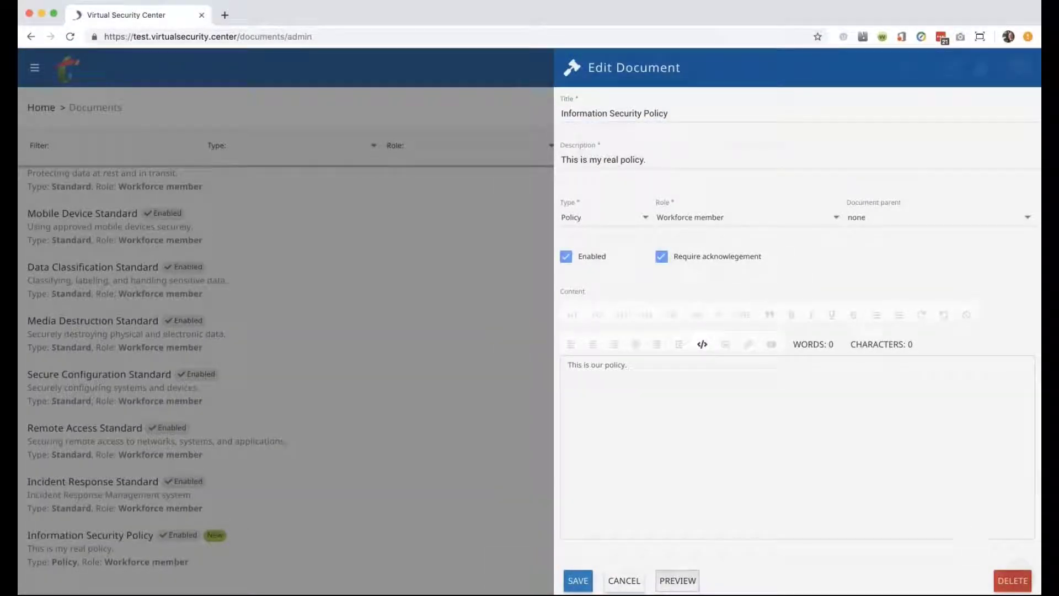
{"action": "left_click", "coordinate": [579, 579]}
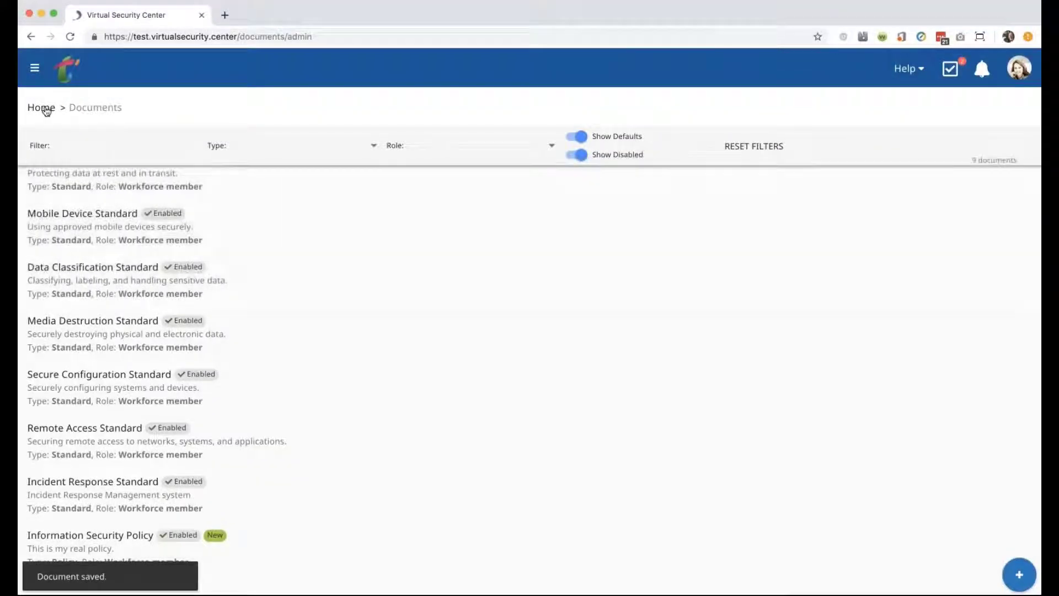
{"action": "left_click", "coordinate": [47, 109]}
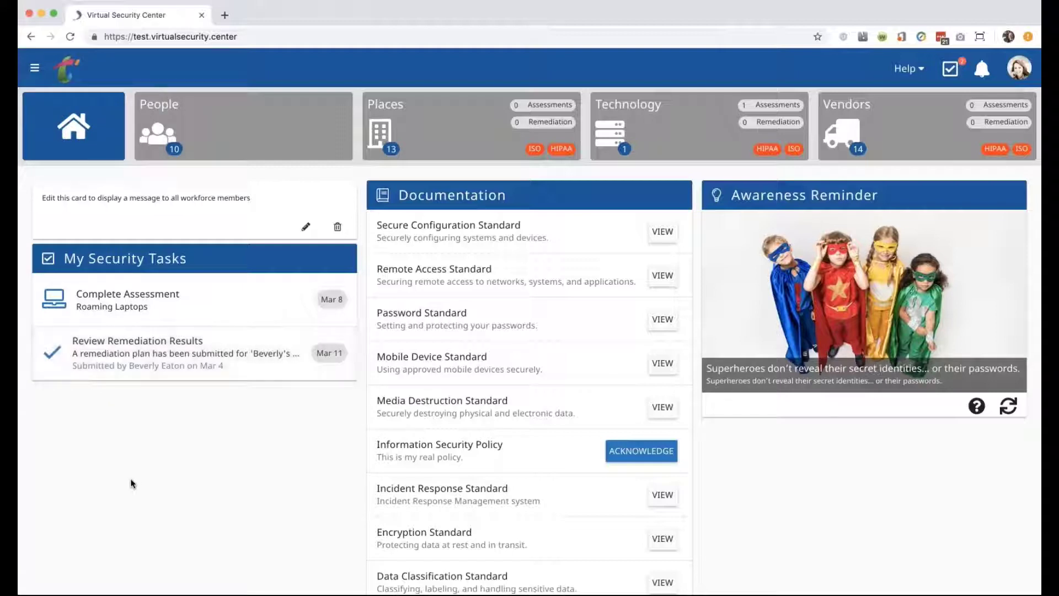
Open the People list showing 11 workforce members, each with 0 of 1 documents acknowledged.
{"action": "left_click", "coordinate": [227, 129]}
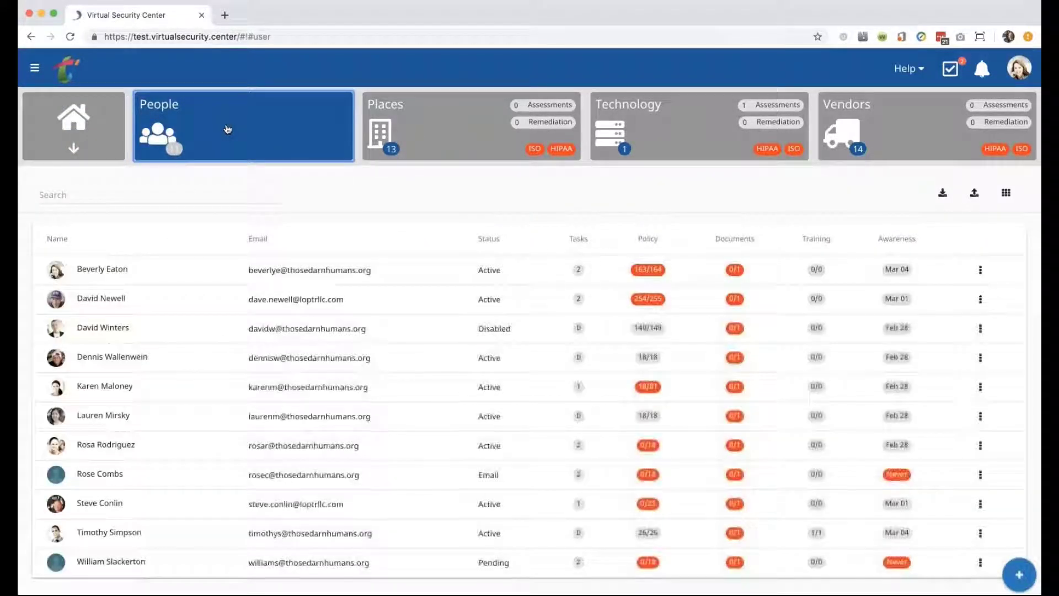
{"action": "left_click", "coordinate": [35, 67]}
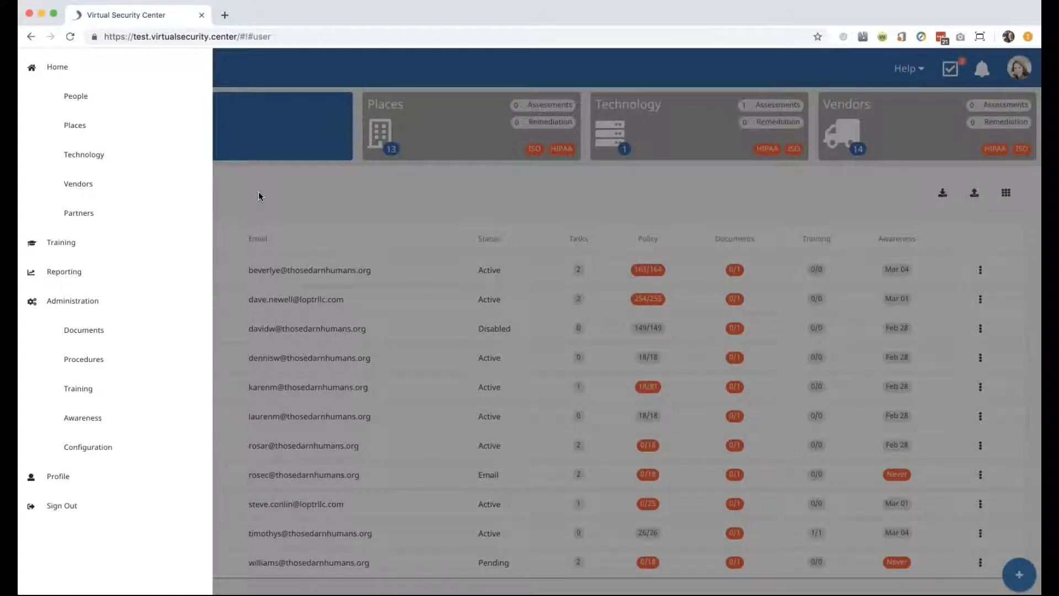
{"action": "left_click", "coordinate": [260, 197]}
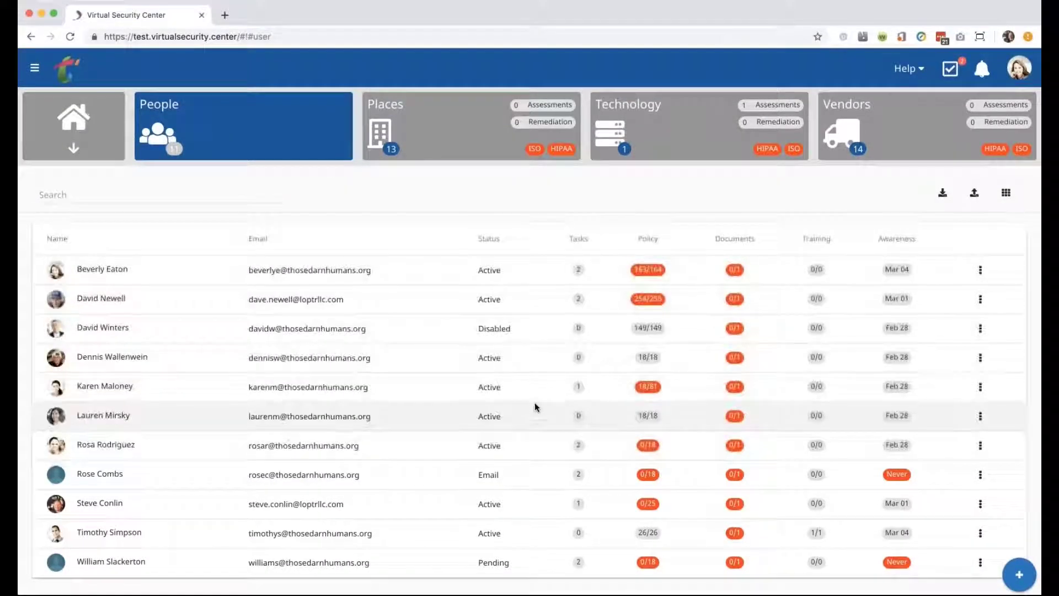
Return to the home dashboard, where the Information Security Policy still awaits acknowledgement.
{"action": "left_click", "coordinate": [93, 123]}
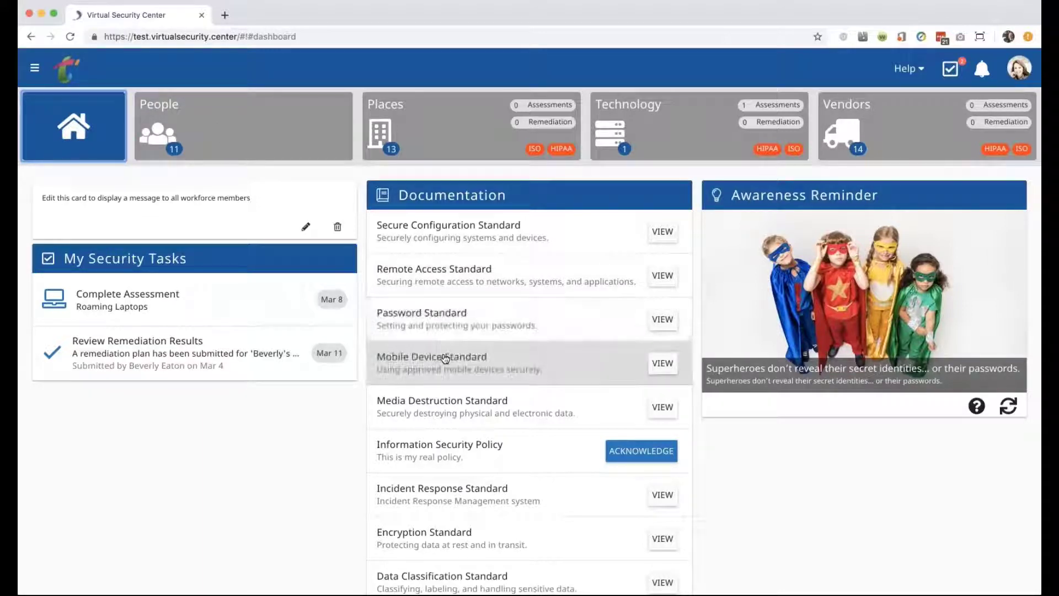
Open the Technology list from the dashboard, which includes the Roaming laptops entry.
{"action": "scroll", "coordinate": [445, 358], "scroll_direction": "down", "scroll_amount": 1}
{"action": "scroll", "coordinate": [444, 358], "scroll_direction": "up", "scroll_amount": 1}
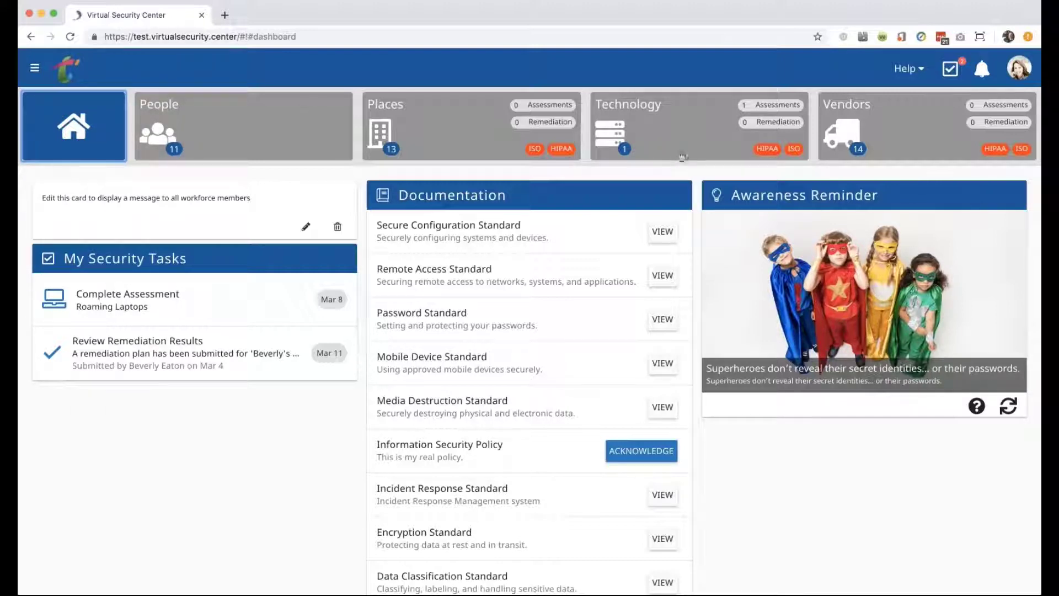
{"action": "left_click", "coordinate": [646, 121]}
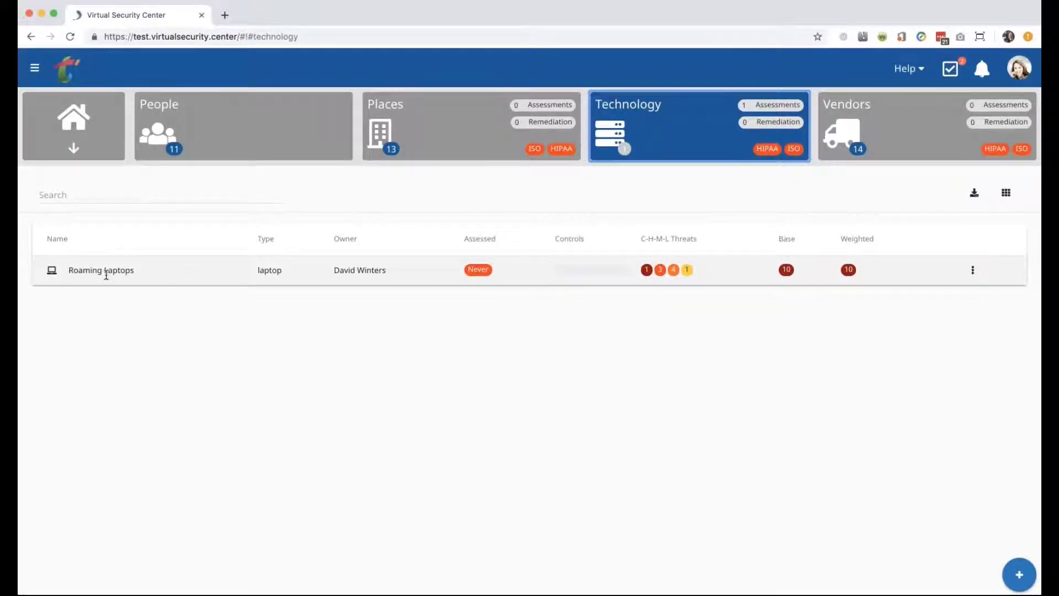
Open Roaming Laptops and start a new scheduled activity starting 03/04/2019, due after 7 days.
{"action": "left_click", "coordinate": [105, 273]}
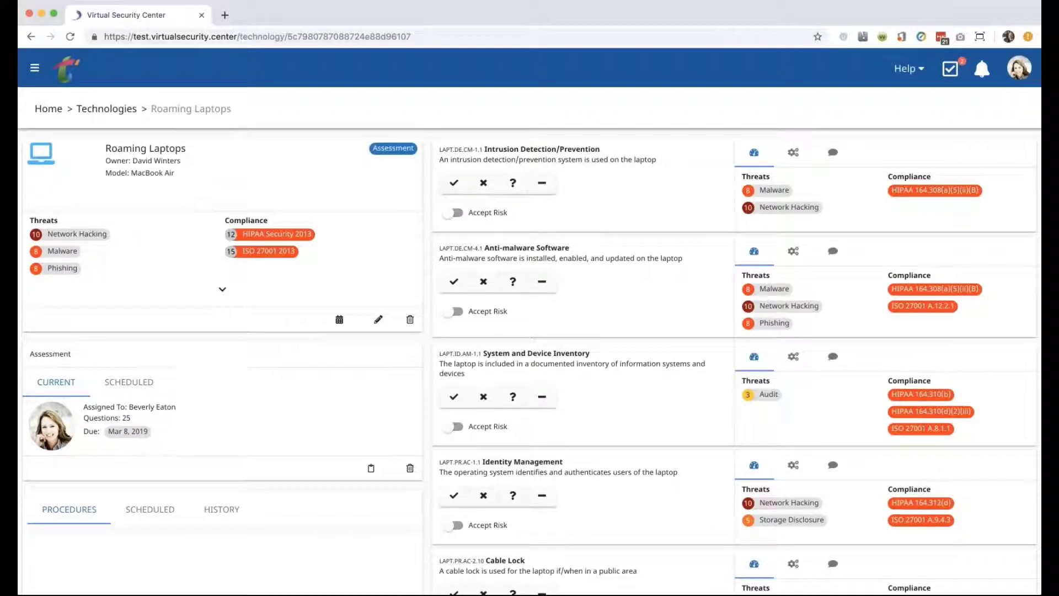
{"action": "scroll", "coordinate": [529, 320], "scroll_direction": "down", "scroll_amount": 5}
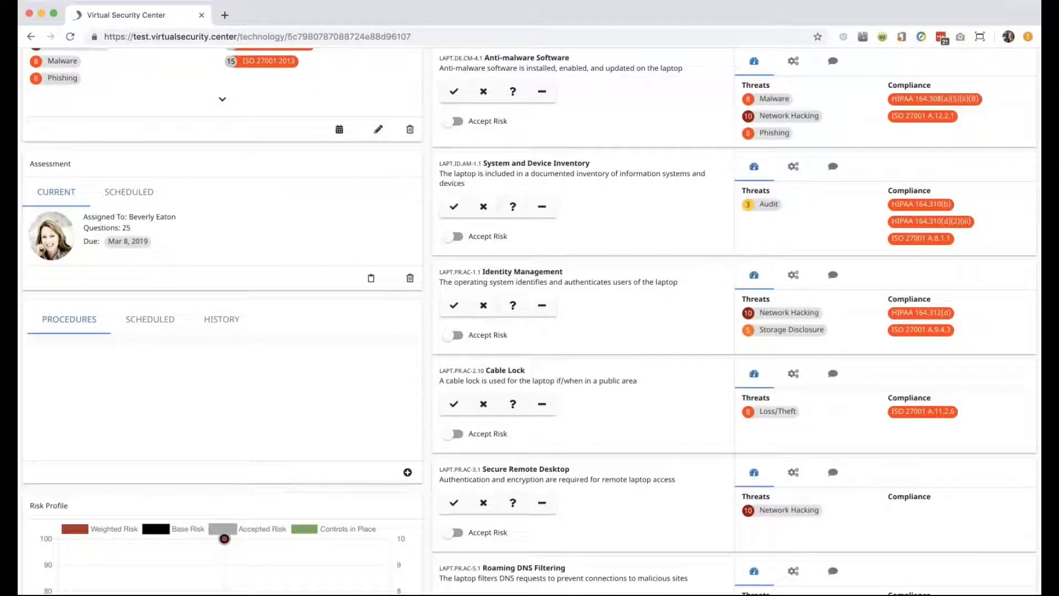
{"action": "left_click", "coordinate": [406, 472]}
Dismiss the Roaming Laptops scheduling form unsubmitted and open the side navigation drawer.
{"action": "left_click", "coordinate": [395, 250]}
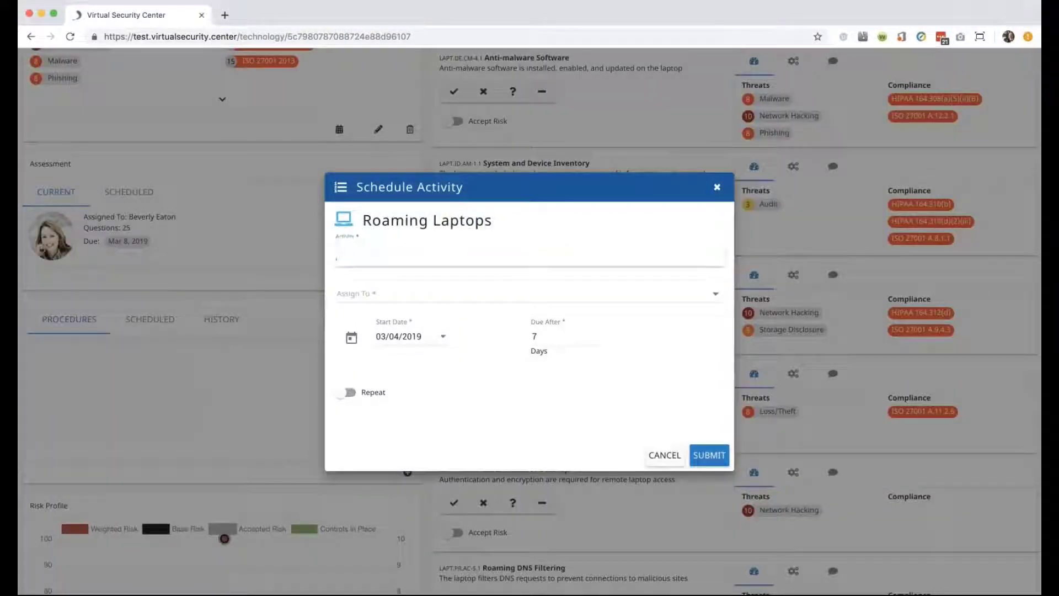
{"action": "left_click", "coordinate": [717, 187]}
{"action": "scroll", "coordinate": [158, 391], "scroll_direction": "up", "scroll_amount": 5}
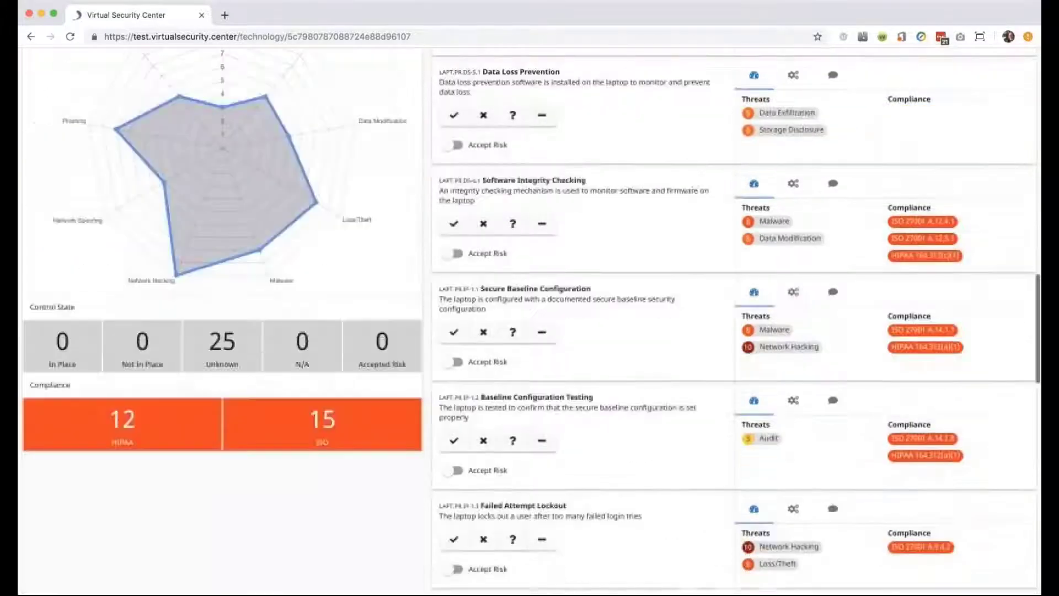
{"action": "scroll", "coordinate": [529, 331], "scroll_direction": "down", "scroll_amount": 3}
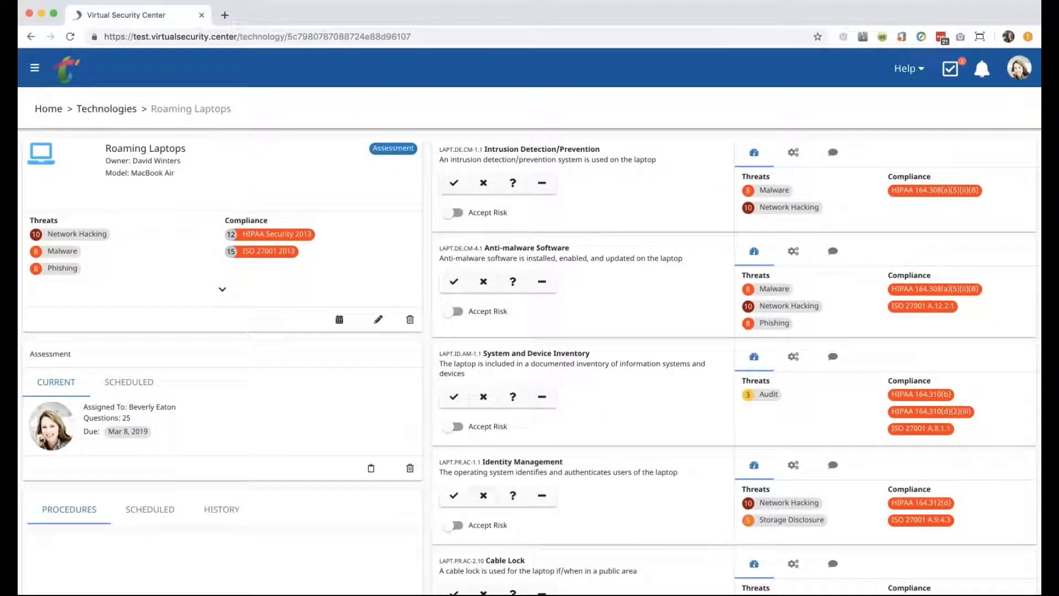
{"action": "scroll", "coordinate": [529, 320], "scroll_direction": "down", "scroll_amount": 3}
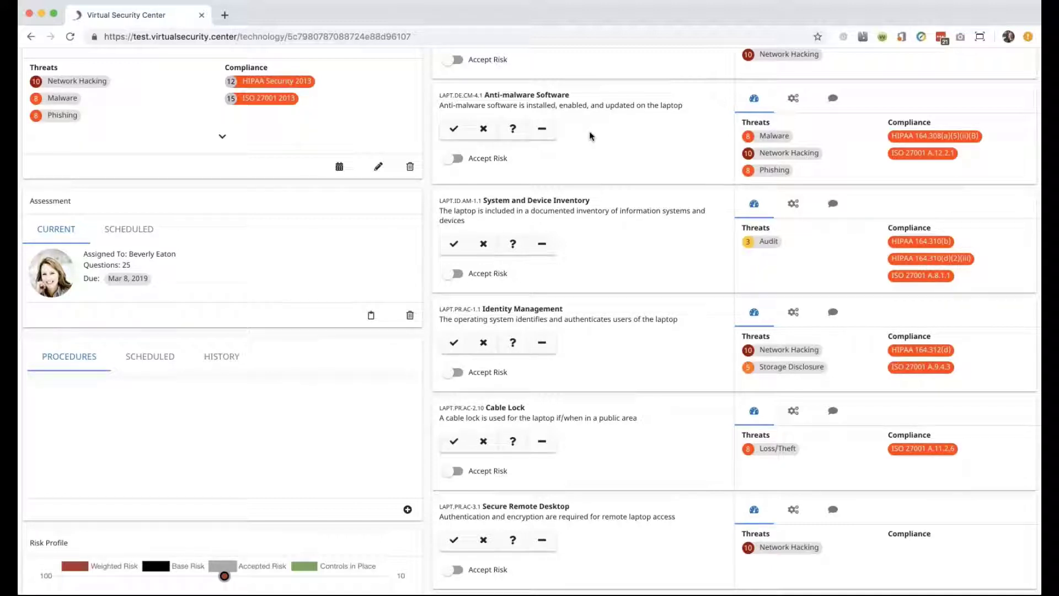
{"action": "scroll", "coordinate": [589, 136], "scroll_direction": "up", "scroll_amount": 5}
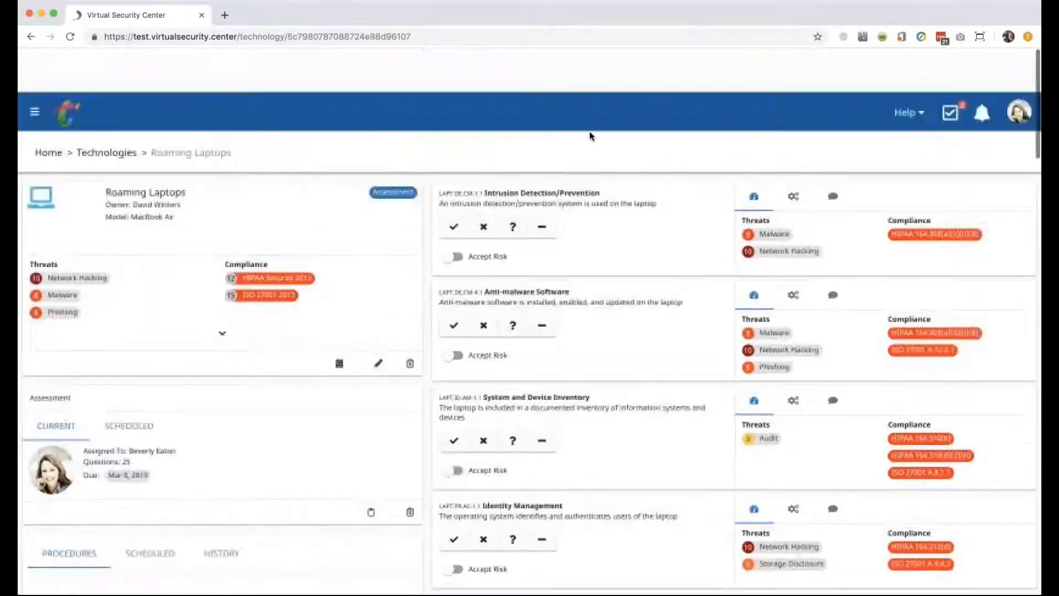
{"action": "left_click", "coordinate": [36, 67]}
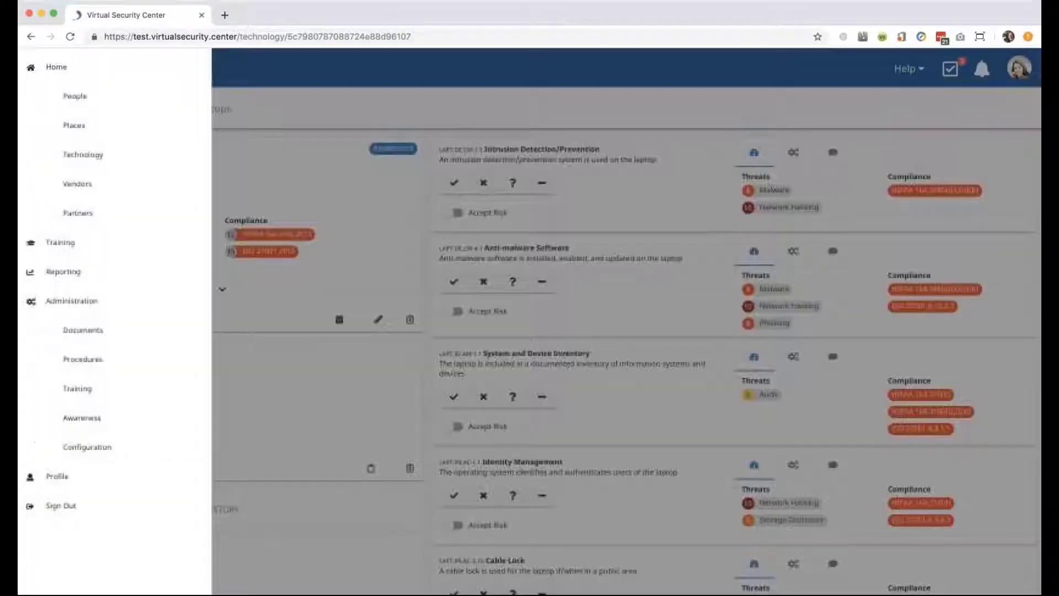
Sign out, log back in with another saved account, and choose Those Darn Humans LTD.
{"action": "left_click", "coordinate": [68, 401]}
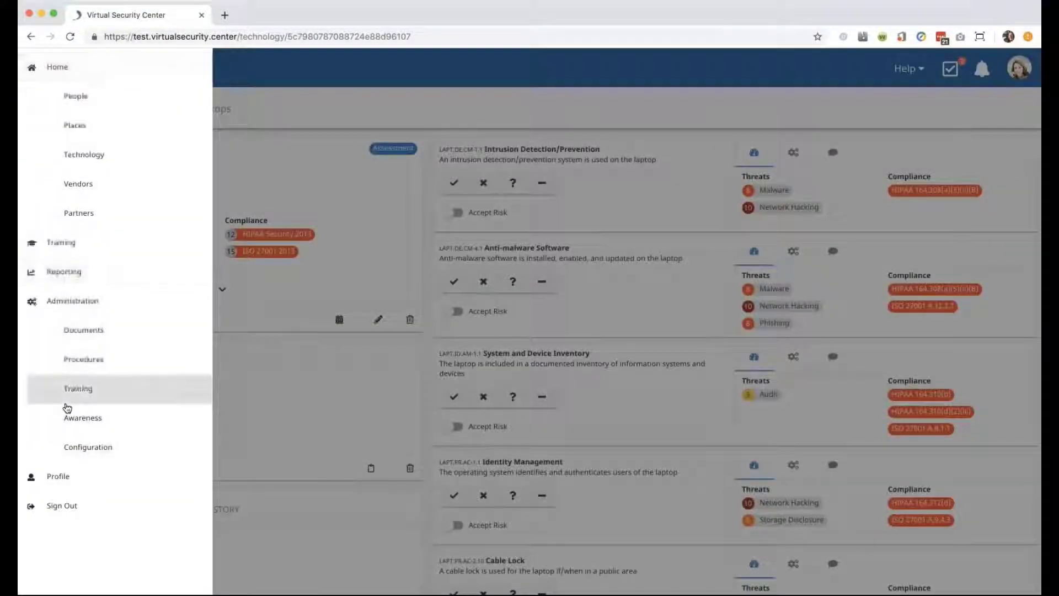
{"action": "left_click", "coordinate": [55, 506]}
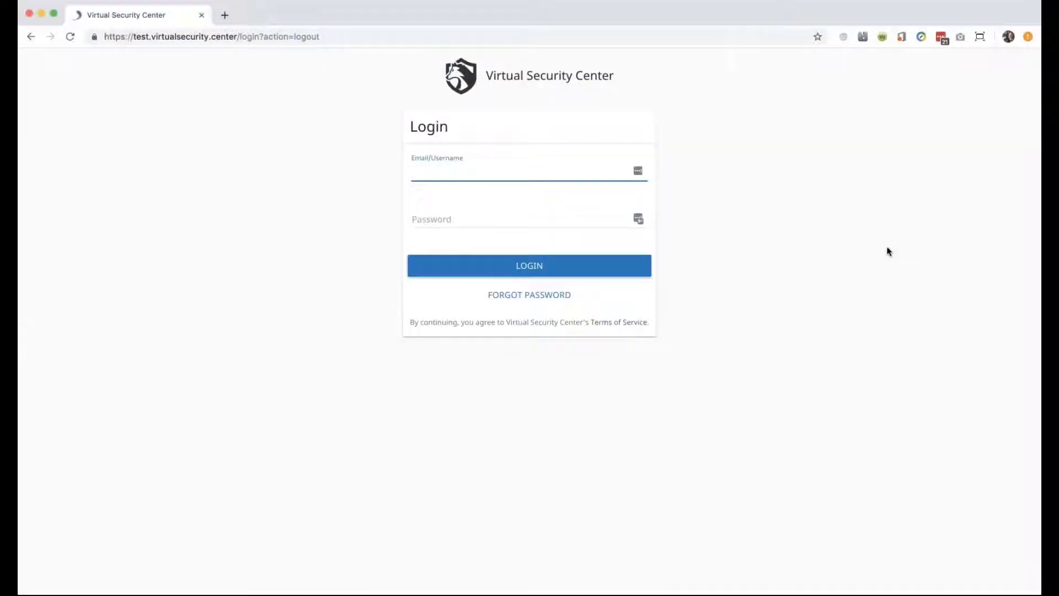
{"action": "left_click", "coordinate": [639, 174]}
{"action": "scroll", "coordinate": [521, 258], "scroll_direction": "down", "scroll_amount": 5}
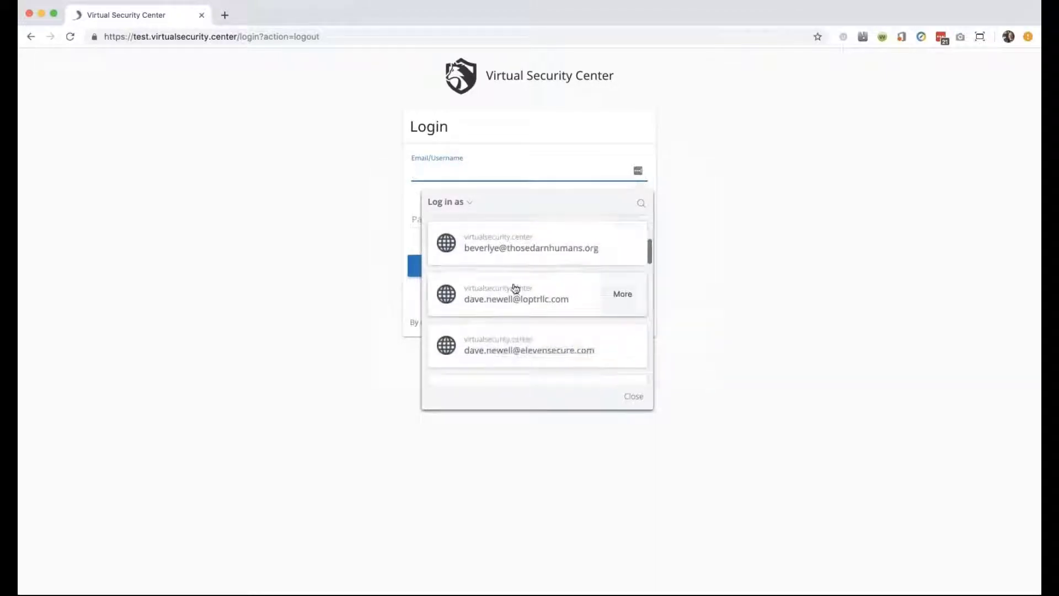
{"action": "left_click", "coordinate": [513, 291]}
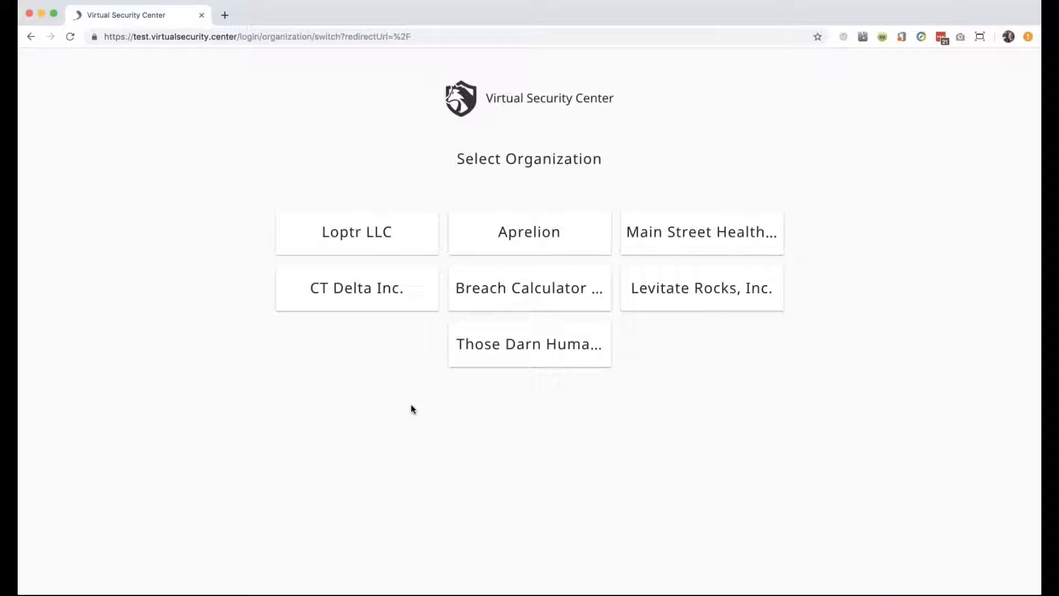
{"action": "left_click_drag", "start_coordinate": [388, 316], "coordinate": [433, 331]}
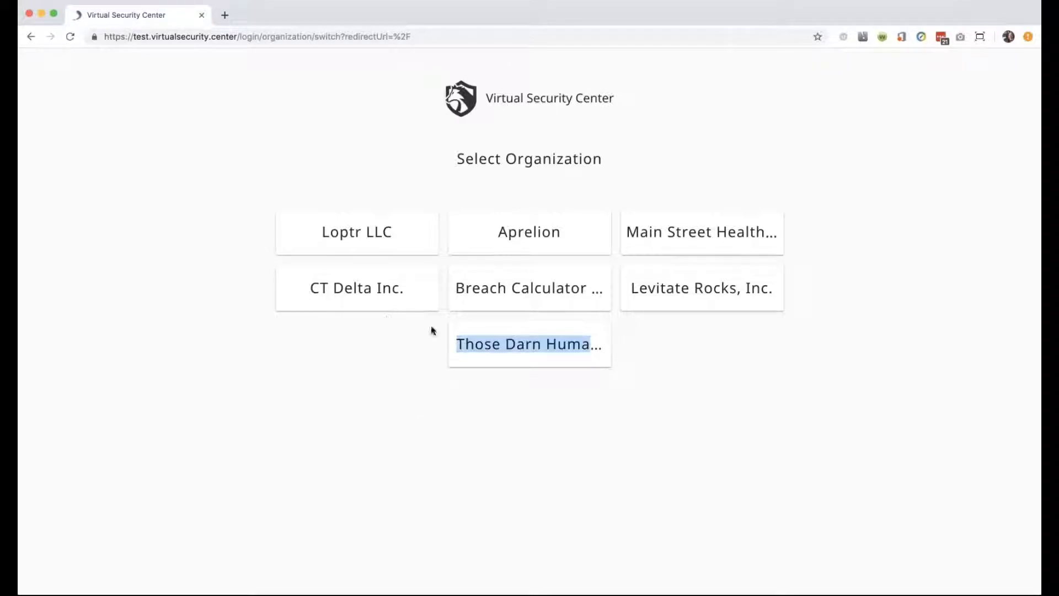
{"action": "left_click", "coordinate": [520, 354]}
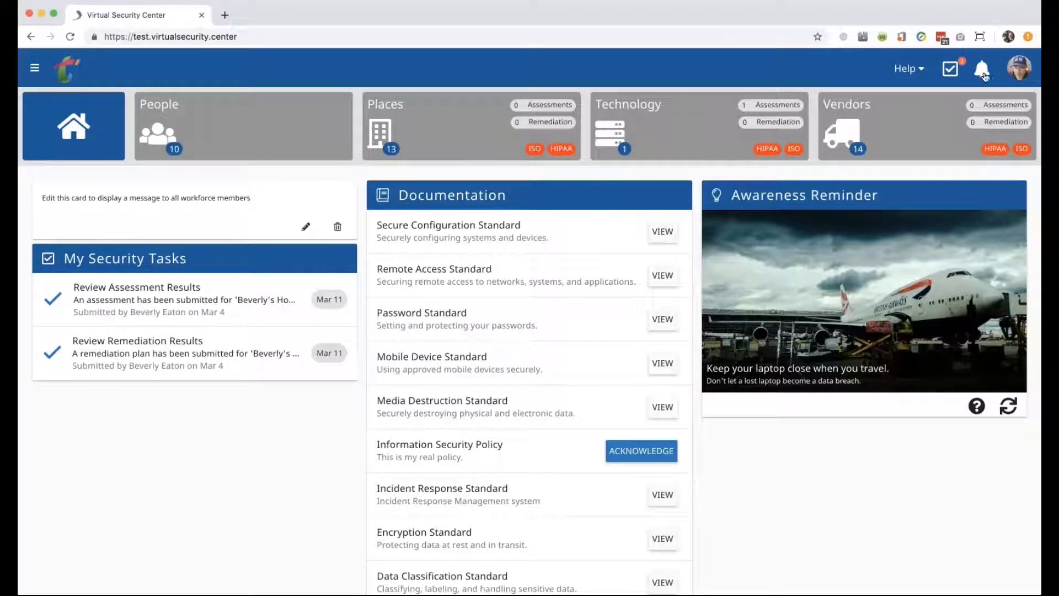
Switch the active organization to Loptr LLC from the avatar's organization list.
{"action": "left_click", "coordinate": [1018, 69]}
{"action": "scroll", "coordinate": [935, 159], "scroll_direction": "down", "scroll_amount": 2}
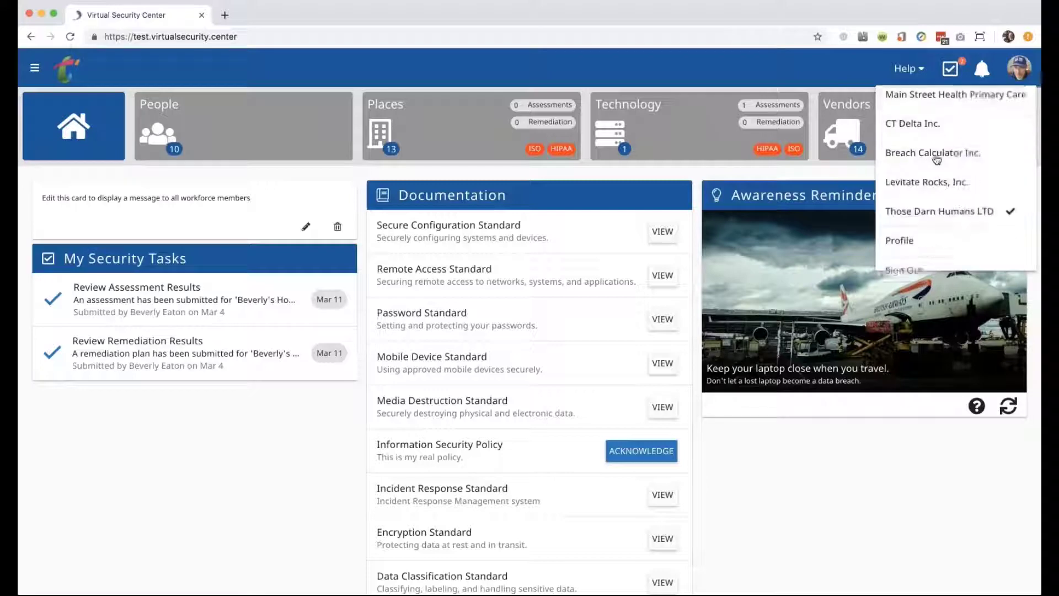
{"action": "scroll", "coordinate": [936, 159], "scroll_direction": "up", "scroll_amount": 2}
{"action": "scroll", "coordinate": [936, 159], "scroll_direction": "down", "scroll_amount": 2}
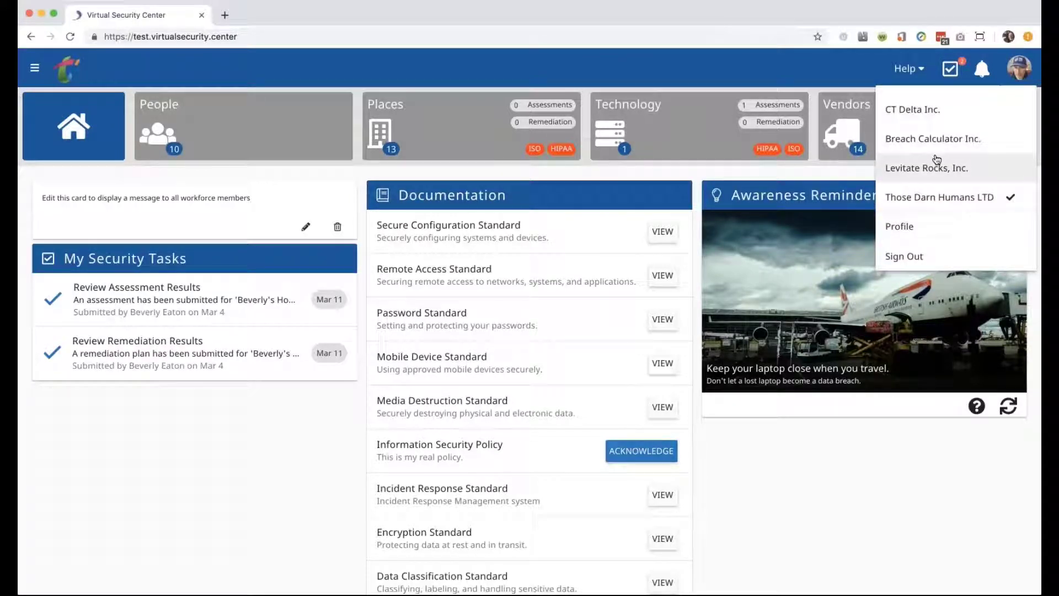
{"action": "scroll", "coordinate": [936, 159], "scroll_direction": "up", "scroll_amount": 2}
{"action": "scroll", "coordinate": [936, 159], "scroll_direction": "down", "scroll_amount": 2}
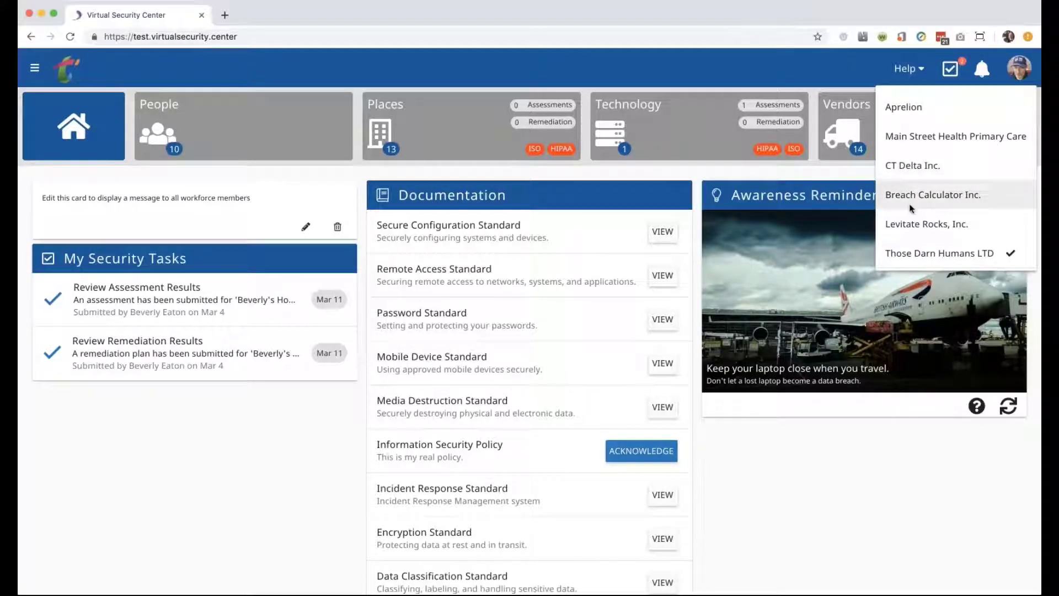
{"action": "scroll", "coordinate": [908, 203], "scroll_direction": "up", "scroll_amount": 2}
{"action": "scroll", "coordinate": [909, 204], "scroll_direction": "down", "scroll_amount": 3}
{"action": "scroll", "coordinate": [909, 203], "scroll_direction": "up", "scroll_amount": 1}
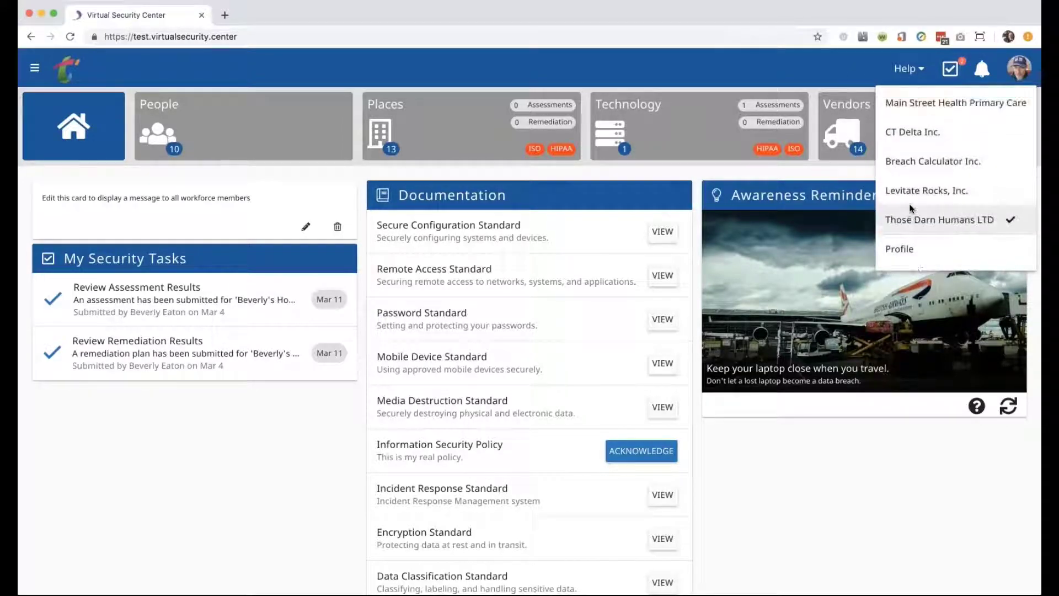
{"action": "scroll", "coordinate": [909, 204], "scroll_direction": "down", "scroll_amount": 1}
{"action": "scroll", "coordinate": [908, 203], "scroll_direction": "up", "scroll_amount": 3}
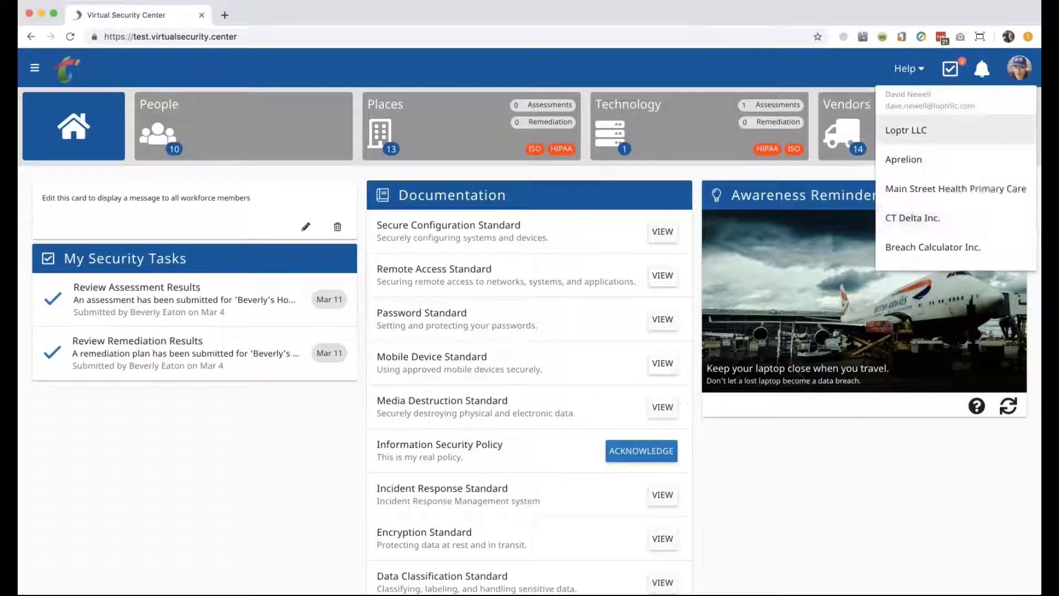
{"action": "left_click", "coordinate": [919, 142]}
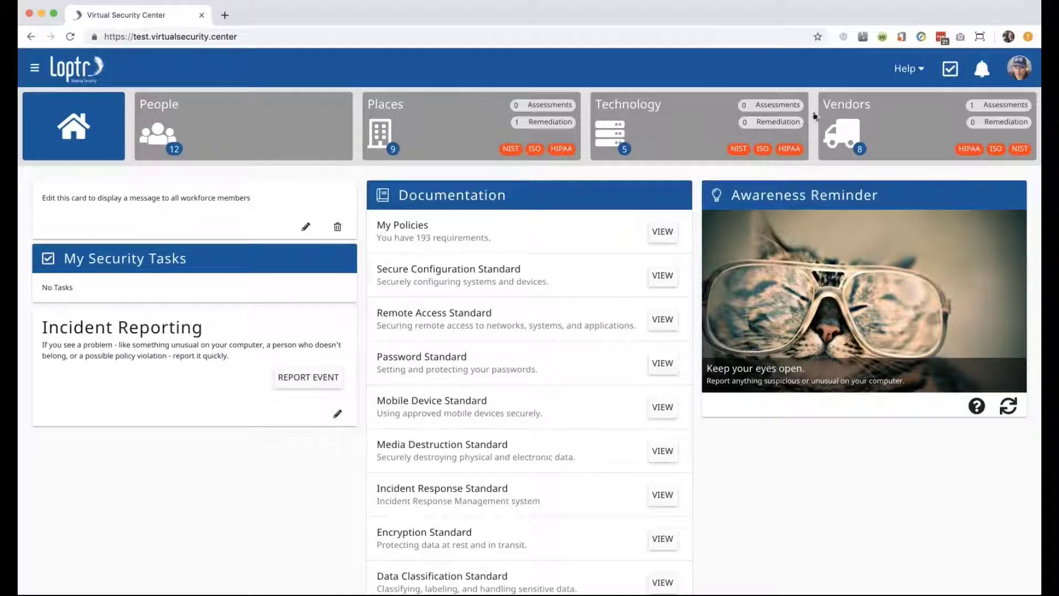
View Loptr LLC's five technologies, then switch back to Those Darn Humans LTD.
{"action": "left_click", "coordinate": [668, 134]}
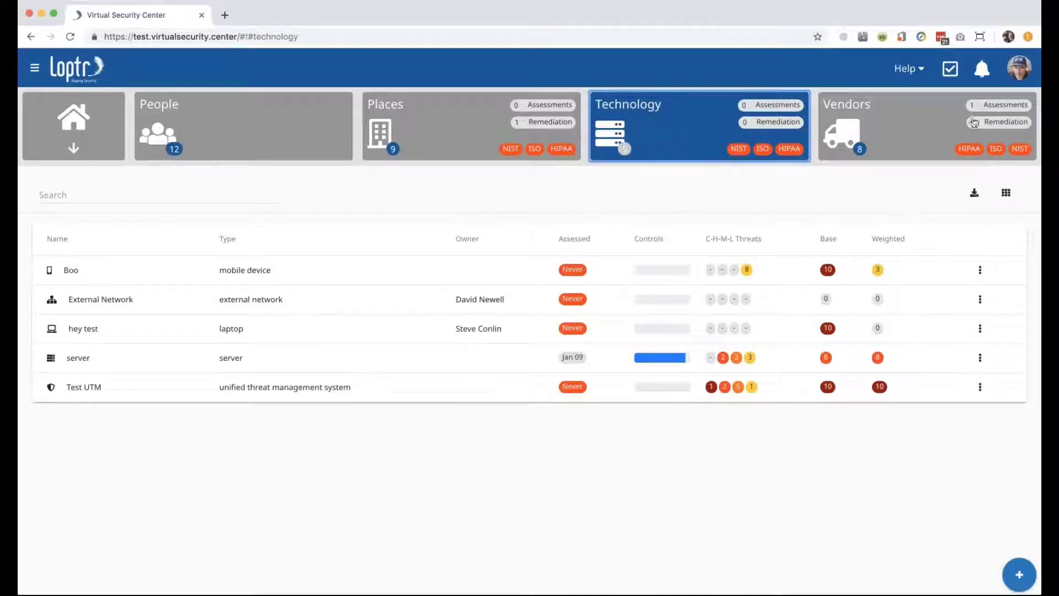
{"action": "left_click", "coordinate": [1018, 65]}
{"action": "scroll", "coordinate": [925, 218], "scroll_direction": "down", "scroll_amount": 1}
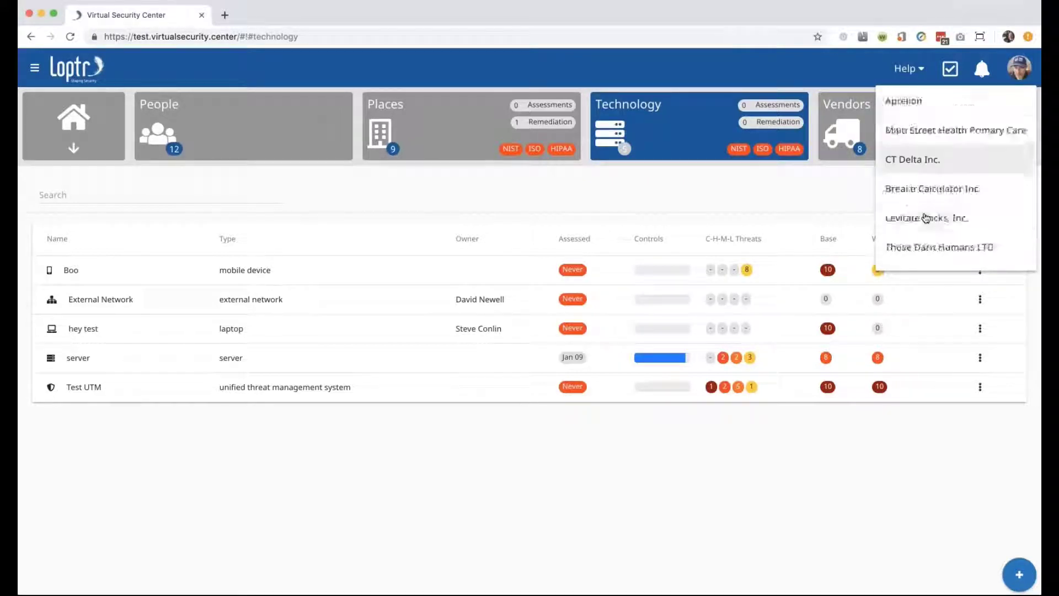
{"action": "scroll", "coordinate": [925, 217], "scroll_direction": "down", "scroll_amount": 1}
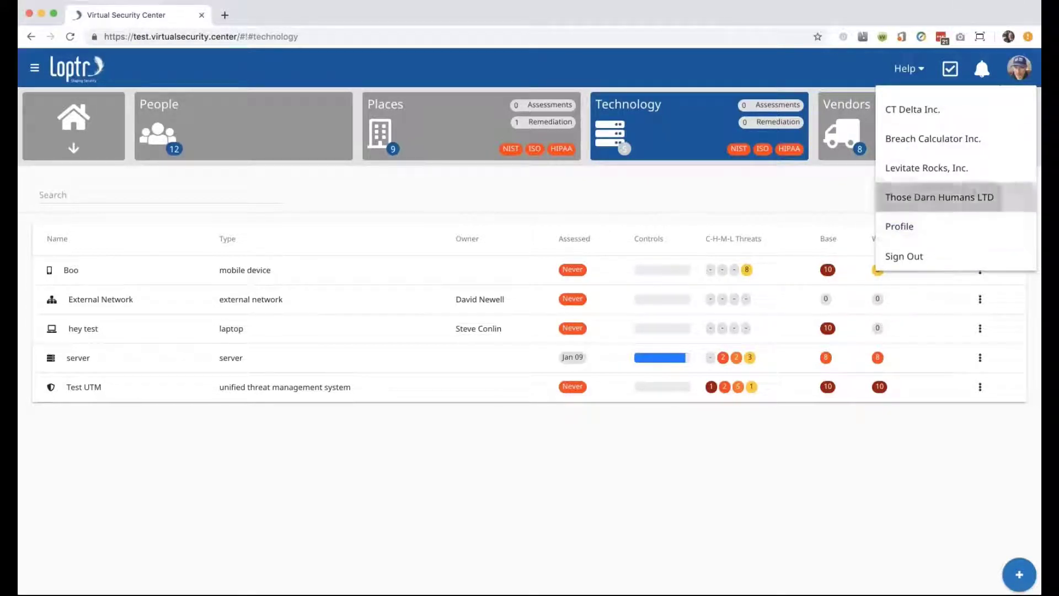
{"action": "left_click", "coordinate": [937, 197]}
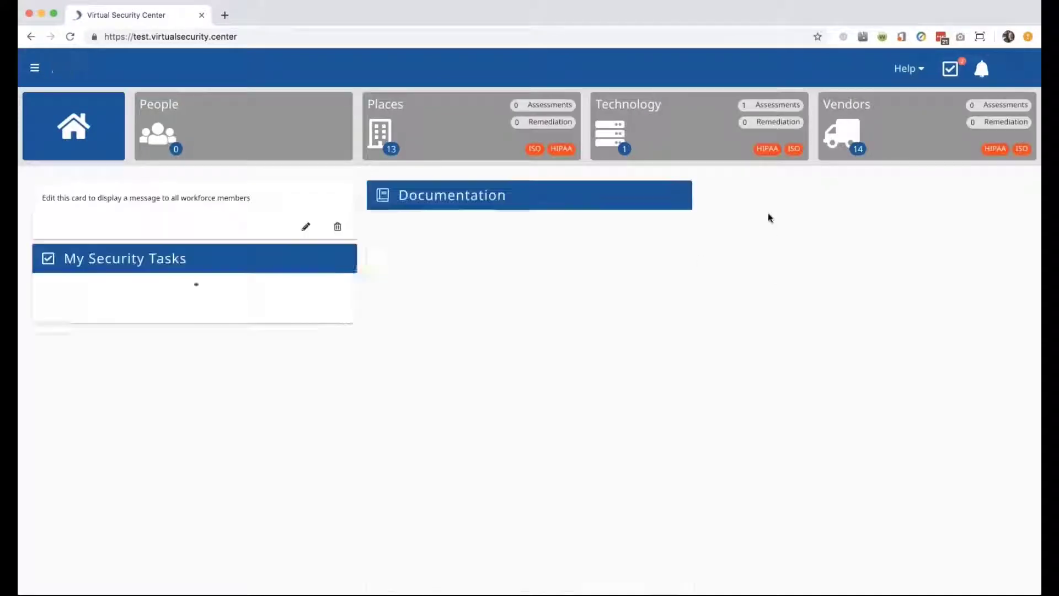
Open the Vendors tile to list all 14 never-assessed vendors.
{"action": "left_click", "coordinate": [887, 123]}
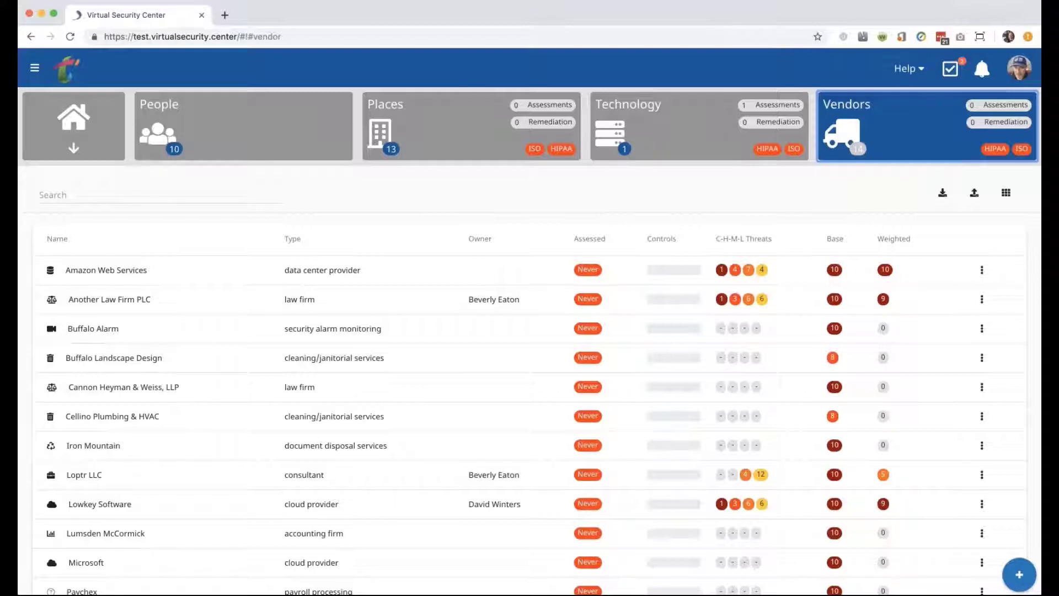
Start a new technology named 'Office 365 E3' with type email service.
{"action": "left_click", "coordinate": [690, 150]}
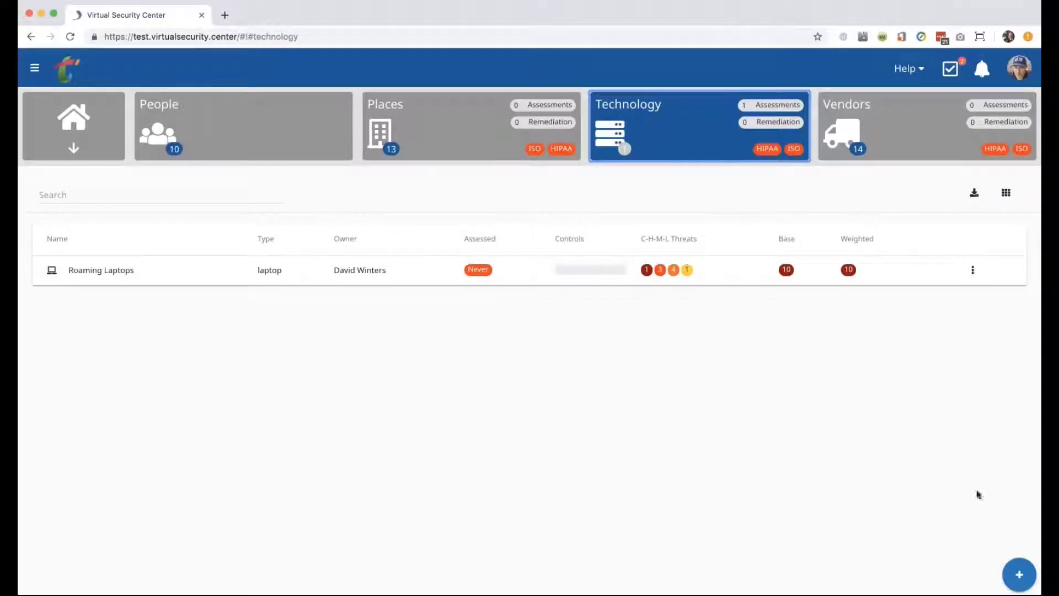
{"action": "left_click", "coordinate": [1019, 576]}
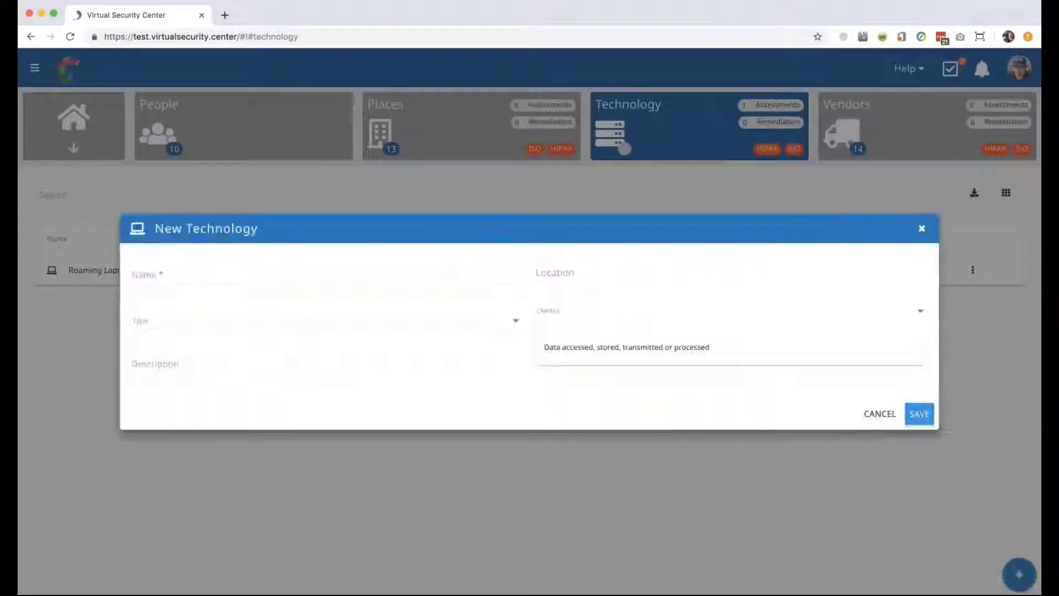
{"action": "left_click", "coordinate": [300, 205]}
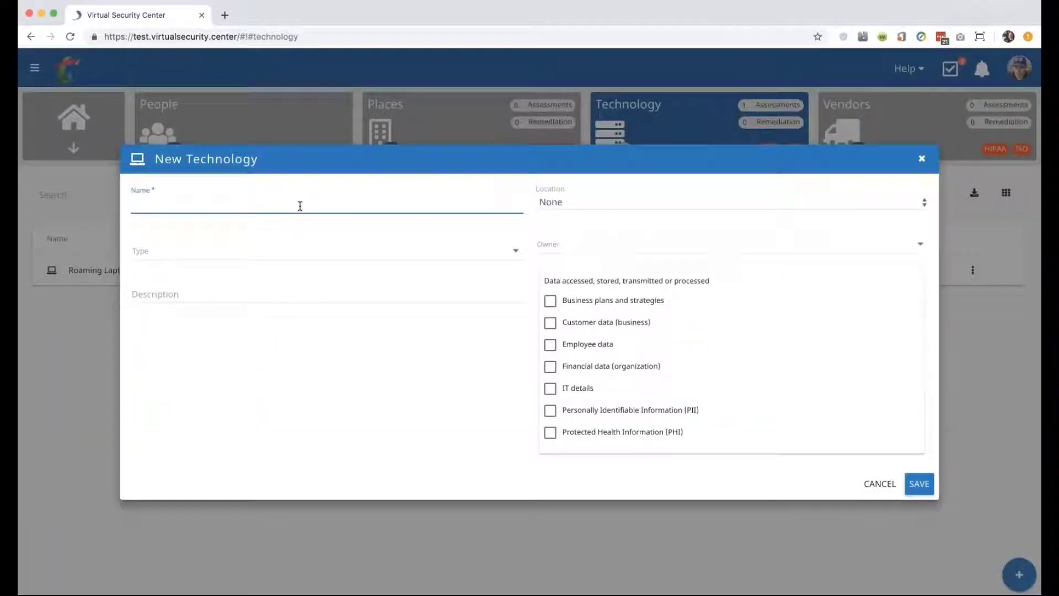
{"action": "type", "text": "Office 365 E3"}
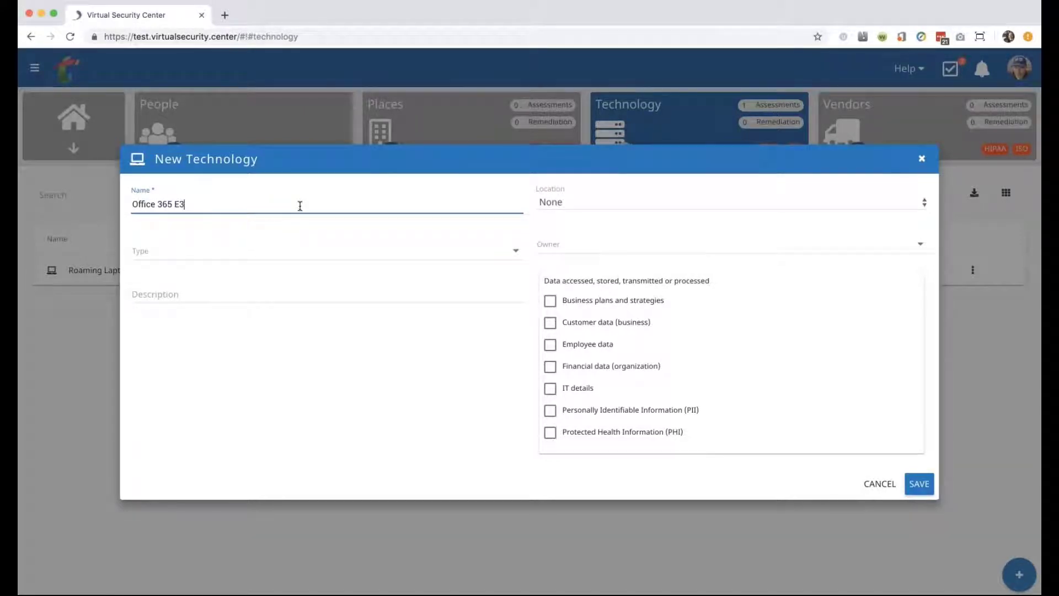
{"action": "left_click", "coordinate": [269, 252]}
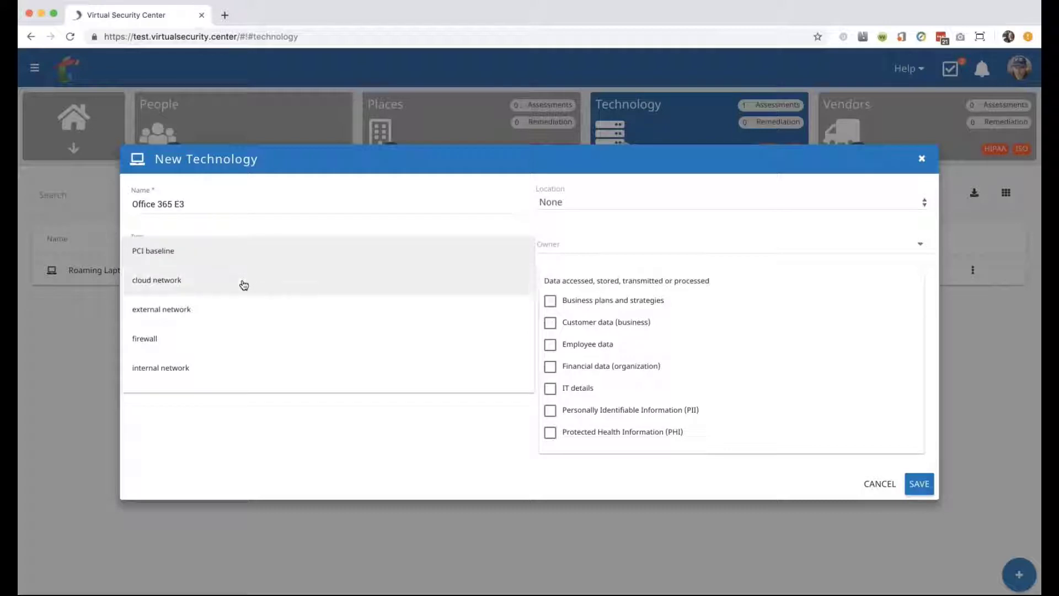
{"action": "scroll", "coordinate": [235, 324], "scroll_direction": "down", "scroll_amount": 3}
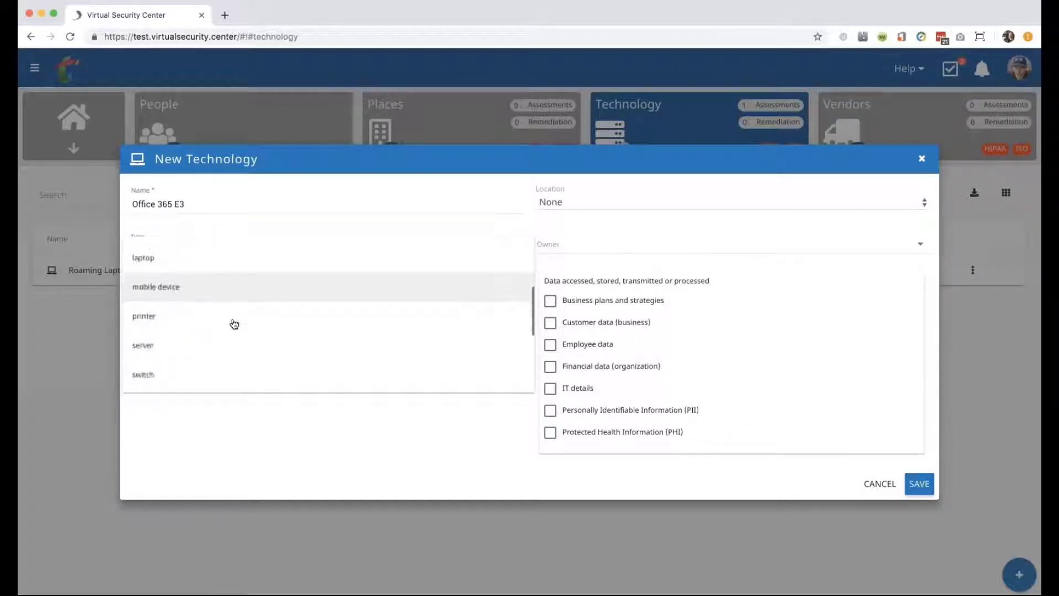
{"action": "scroll", "coordinate": [235, 323], "scroll_direction": "down", "scroll_amount": 4}
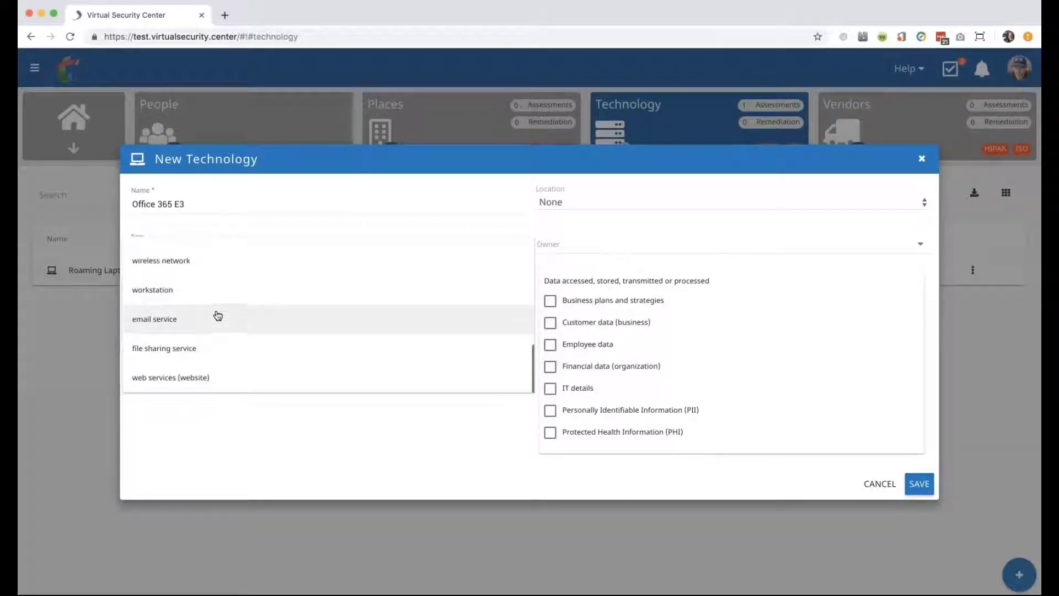
{"action": "left_click", "coordinate": [218, 320]}
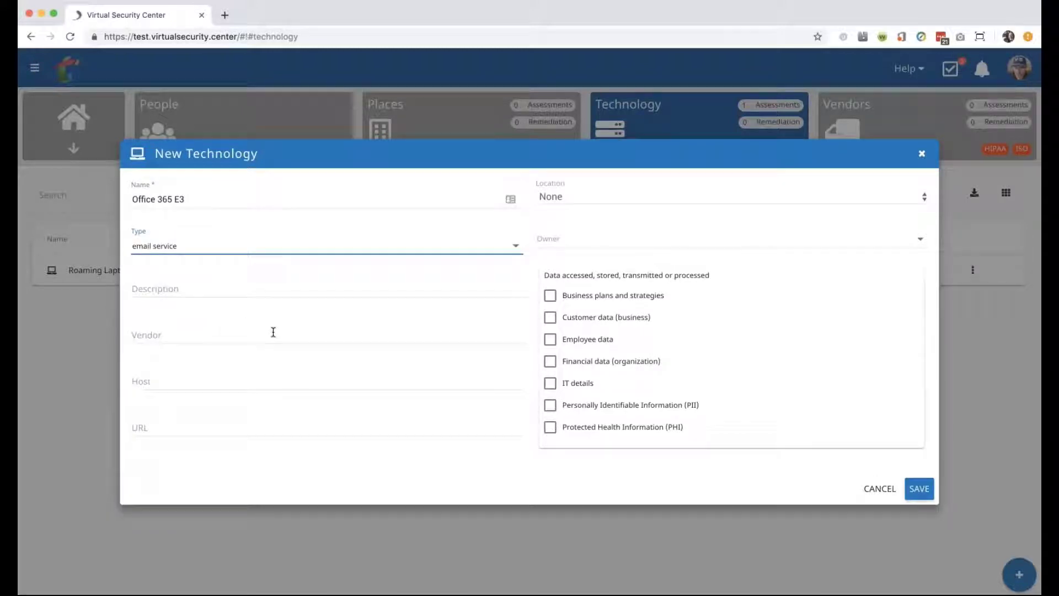
Assign an owner, mark employee and organizational financial data as handled, and save.
{"action": "left_click", "coordinate": [581, 200]}
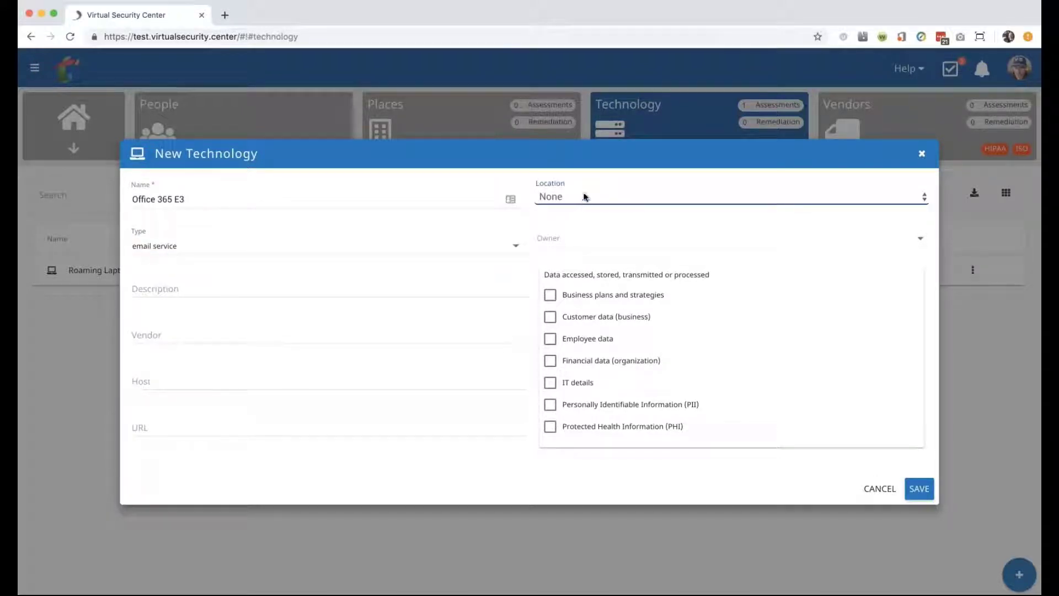
{"action": "left_click", "coordinate": [583, 246]}
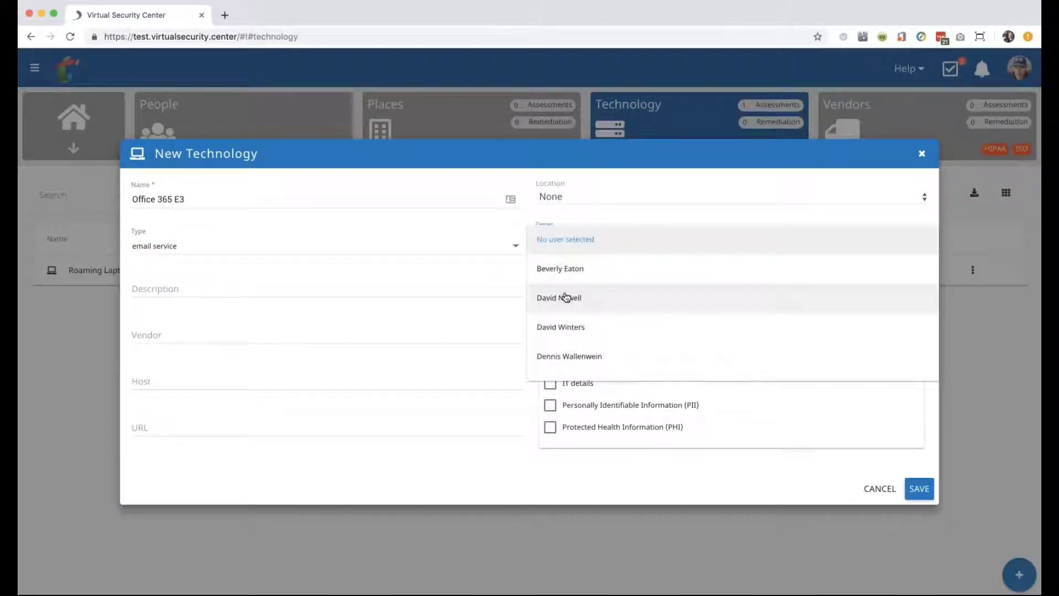
{"action": "left_click", "coordinate": [569, 271]}
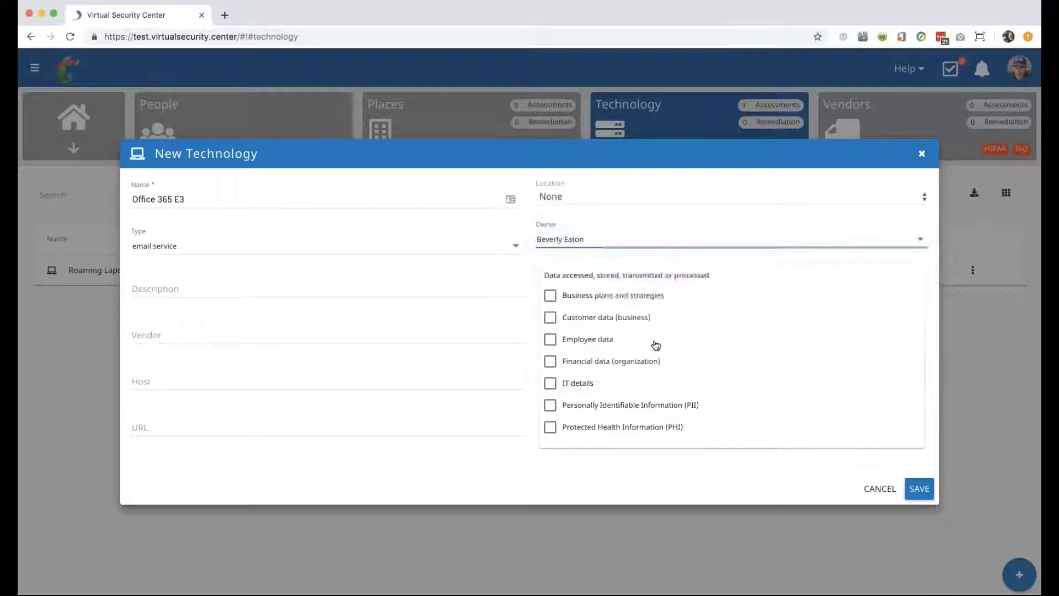
{"action": "left_click", "coordinate": [548, 339]}
{"action": "left_click", "coordinate": [550, 361]}
{"action": "left_click", "coordinate": [918, 489]}
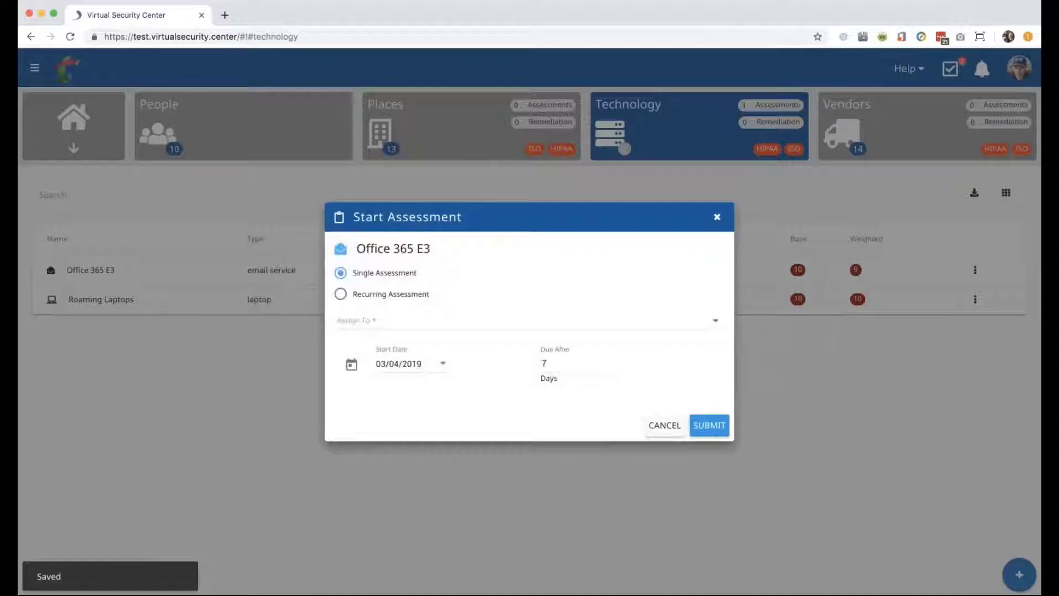
Submit a weekly recurring Office 365 E3 assessment assigned to a team member.
{"action": "left_click", "coordinate": [346, 295]}
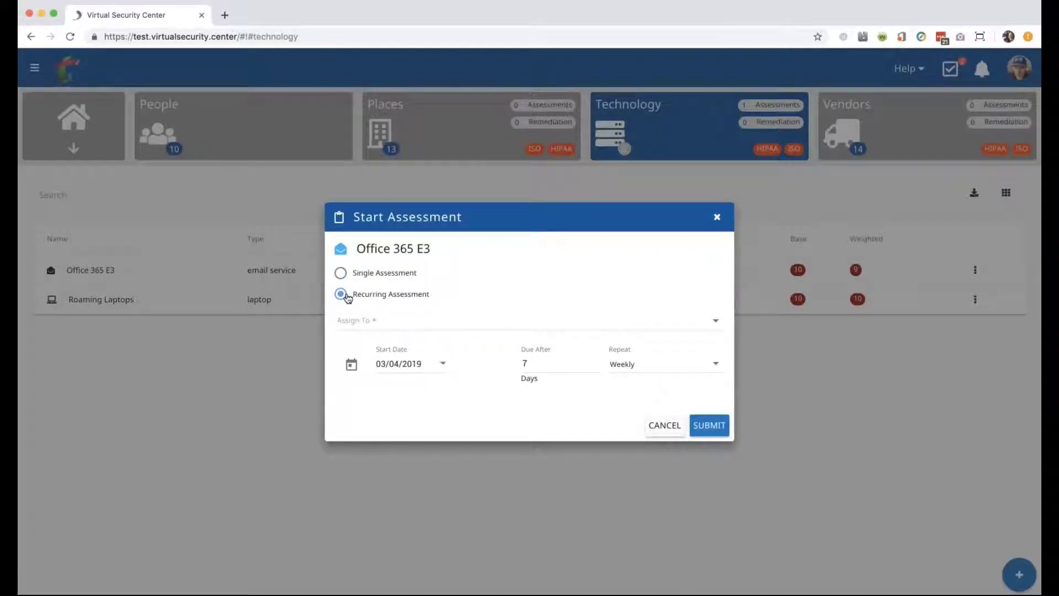
{"action": "left_click", "coordinate": [372, 321]}
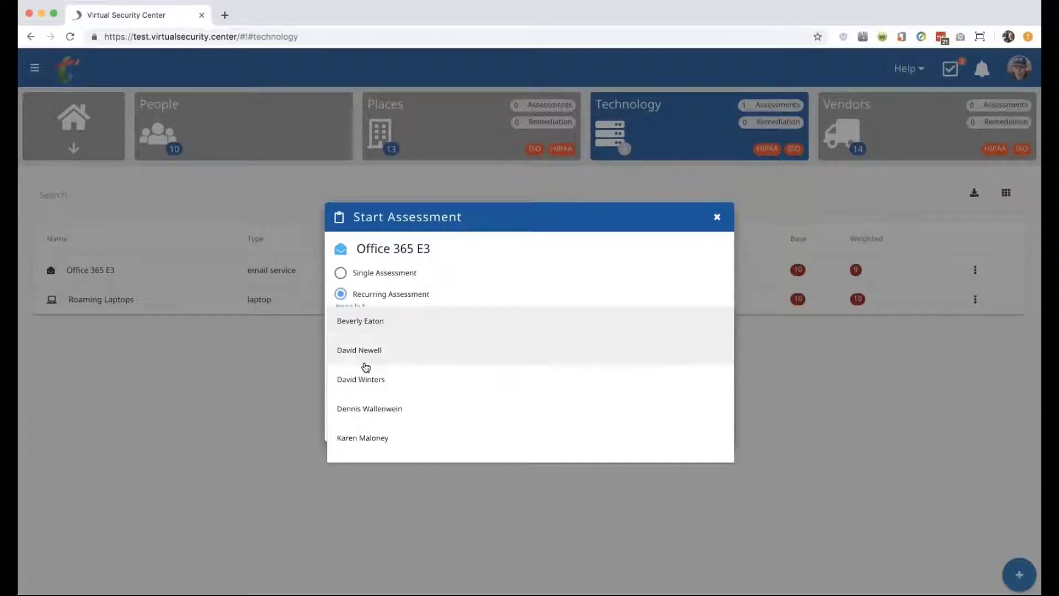
{"action": "left_click", "coordinate": [362, 380]}
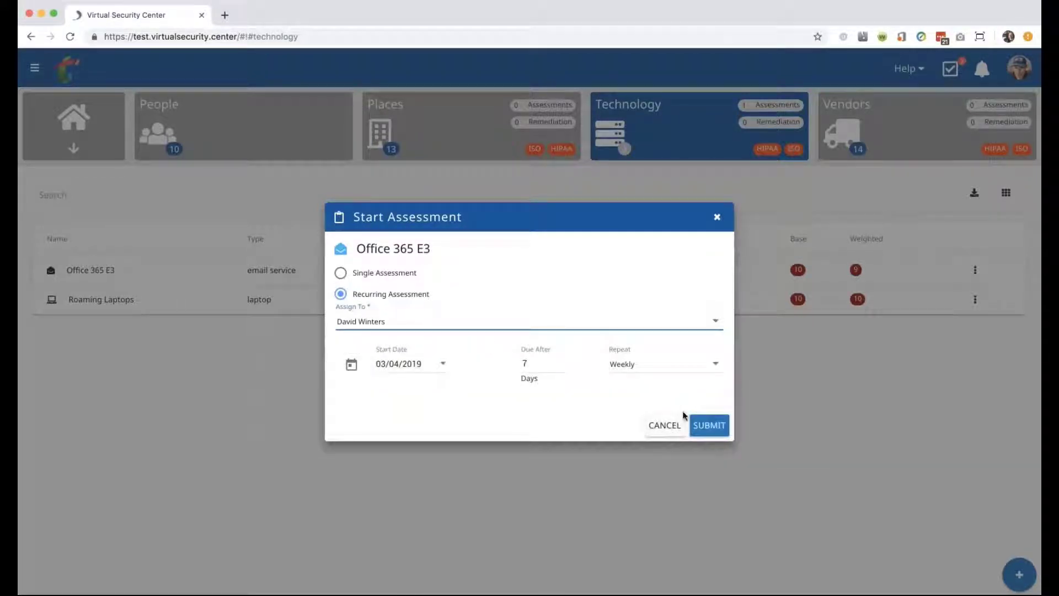
{"action": "left_click", "coordinate": [711, 425]}
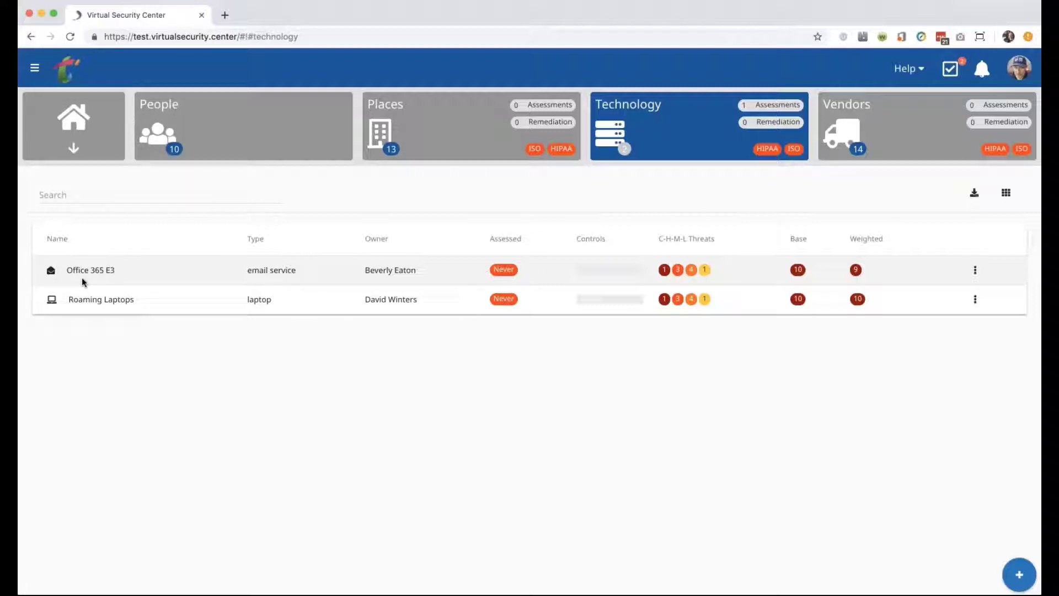
Review the Office 365 E3 detail page with its pending assessment, then return Home.
{"action": "left_click", "coordinate": [83, 282]}
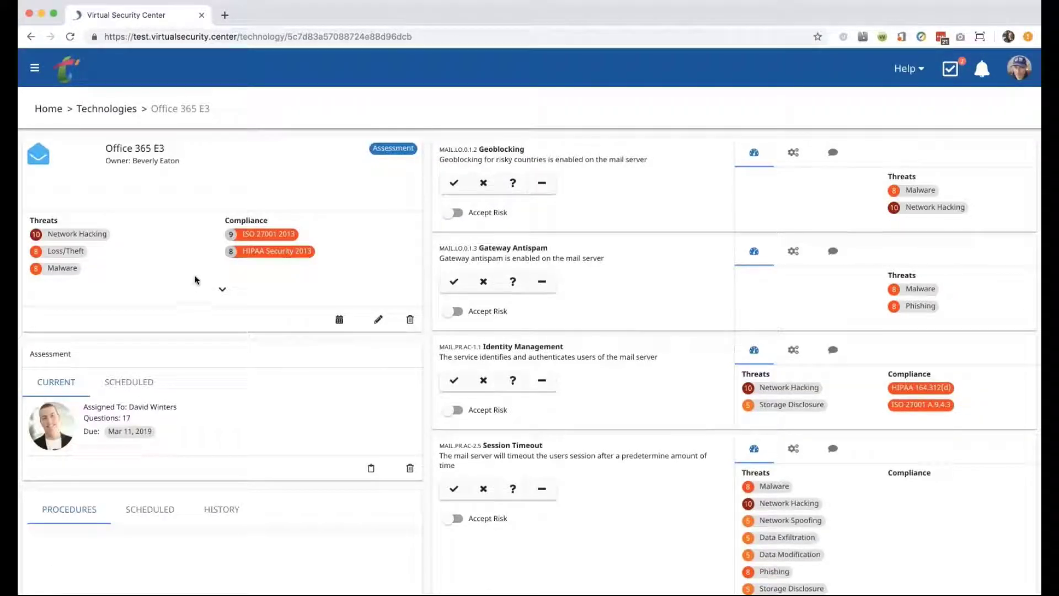
{"action": "scroll", "coordinate": [118, 279], "scroll_direction": "down", "scroll_amount": 6}
{"action": "scroll", "coordinate": [120, 273], "scroll_direction": "up", "scroll_amount": 6}
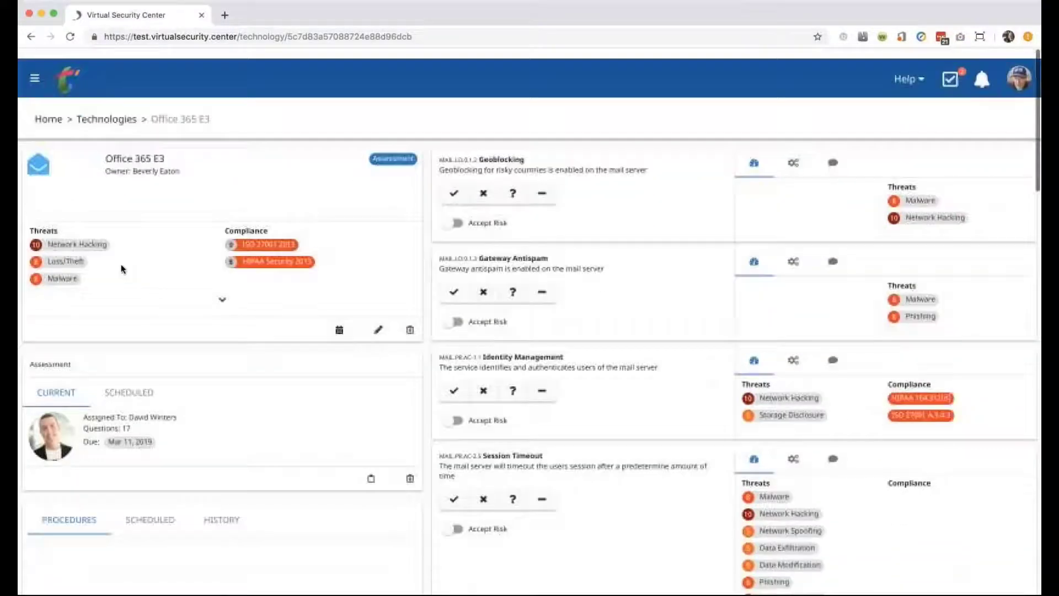
{"action": "left_click", "coordinate": [48, 113]}
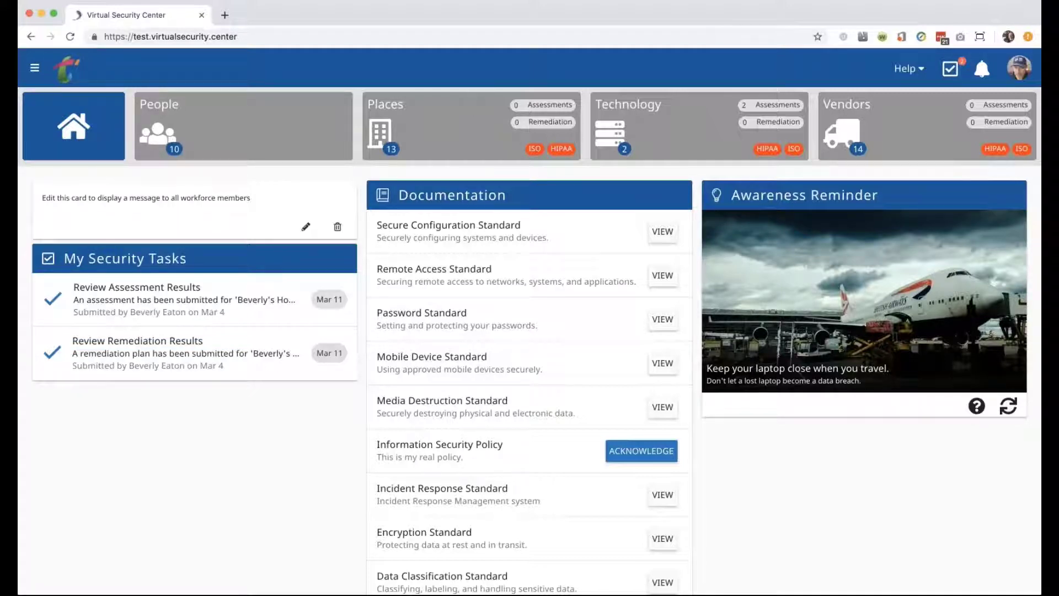
Open the HIPAA Security 2013 report from the Reporting section of the main menu.
{"action": "left_click", "coordinate": [35, 69]}
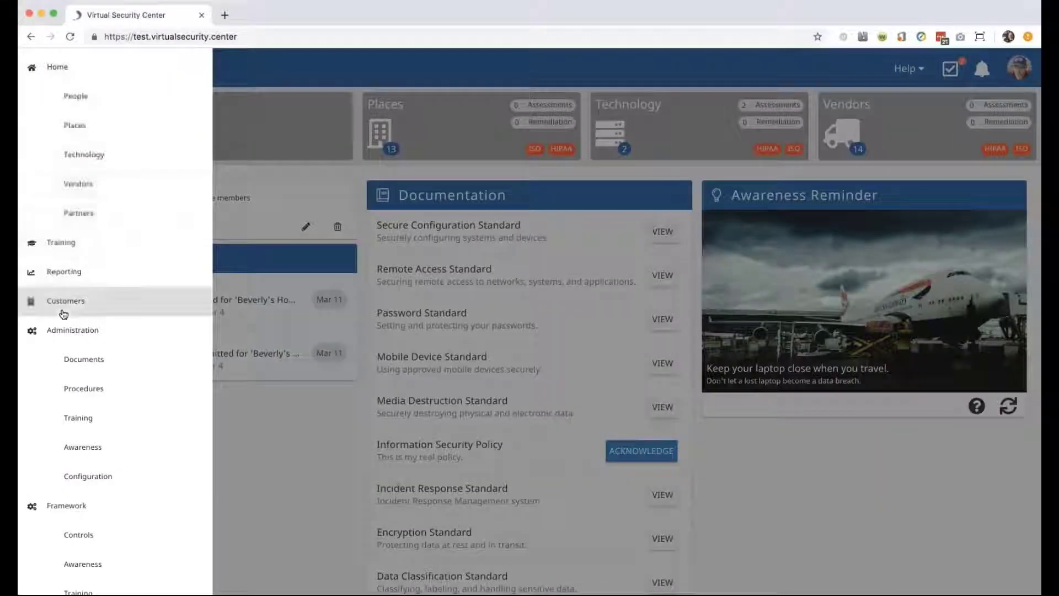
{"action": "left_click", "coordinate": [70, 273]}
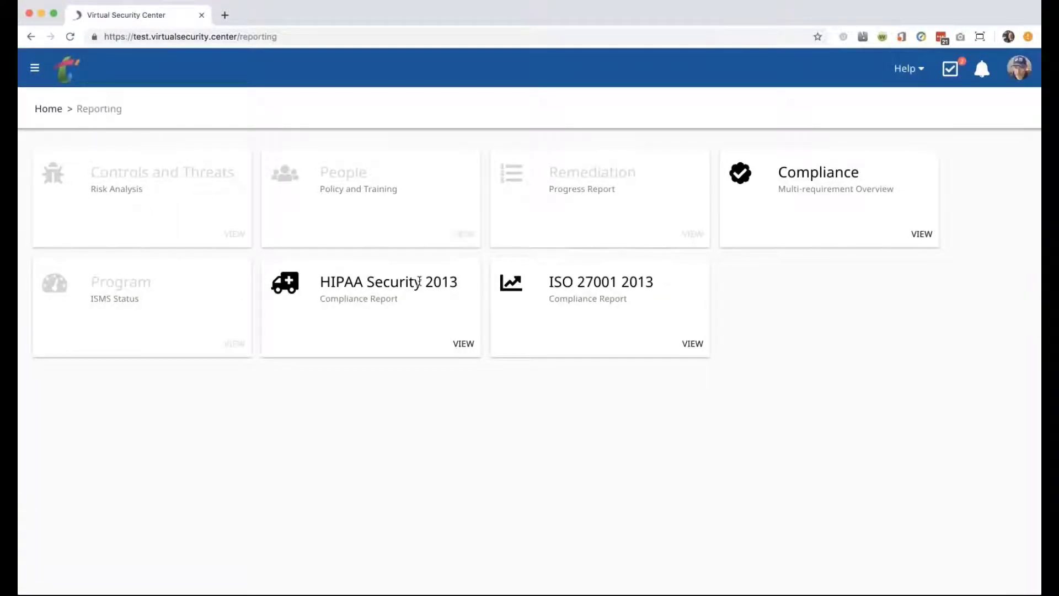
{"action": "left_click", "coordinate": [465, 345]}
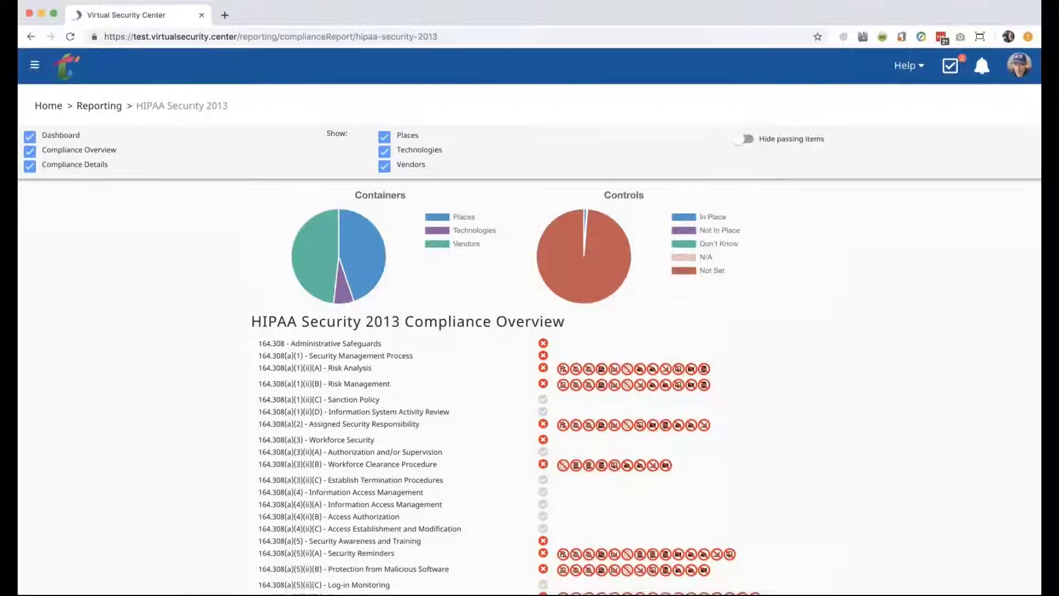
{"action": "scroll", "coordinate": [530, 320], "scroll_direction": "down", "scroll_amount": 3}
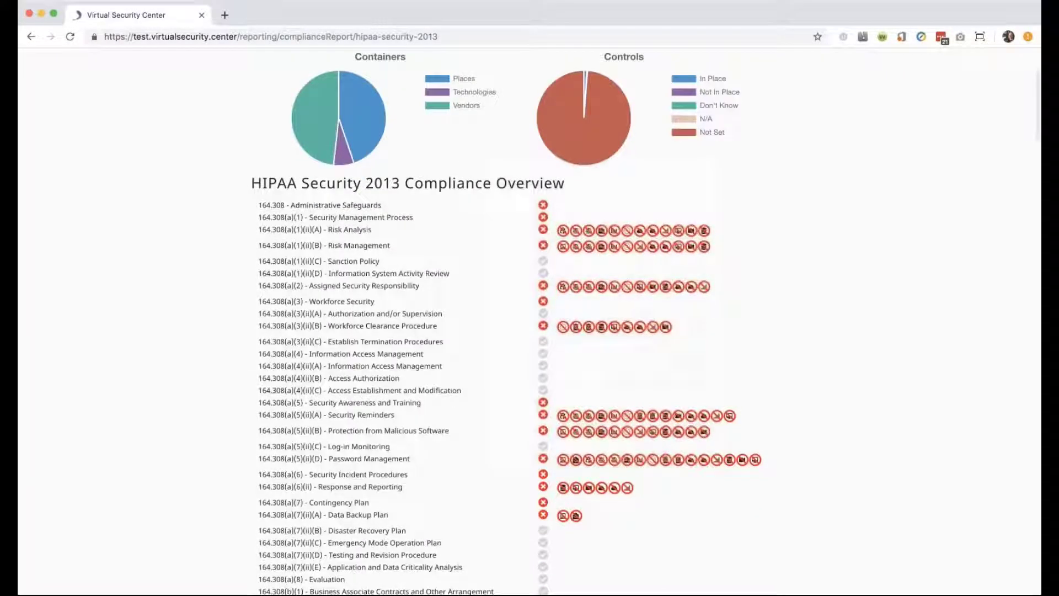
{"action": "scroll", "coordinate": [530, 320], "scroll_direction": "down", "scroll_amount": 1}
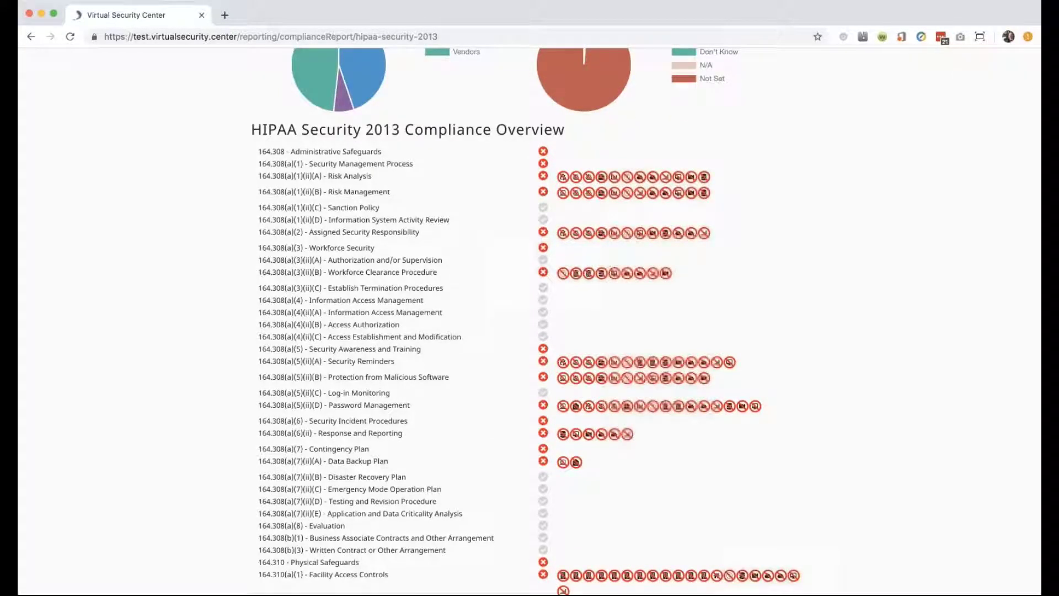
{"action": "scroll", "coordinate": [530, 320], "scroll_direction": "down", "scroll_amount": 8}
{"action": "scroll", "coordinate": [529, 320], "scroll_direction": "up", "scroll_amount": 11}
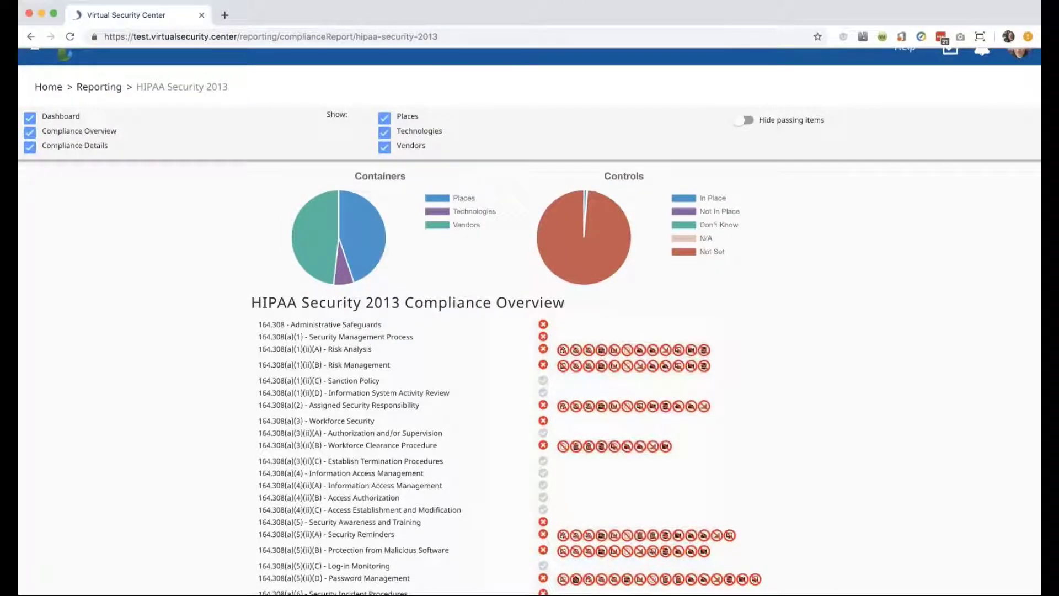
{"action": "scroll", "coordinate": [530, 319], "scroll_direction": "down", "scroll_amount": 2}
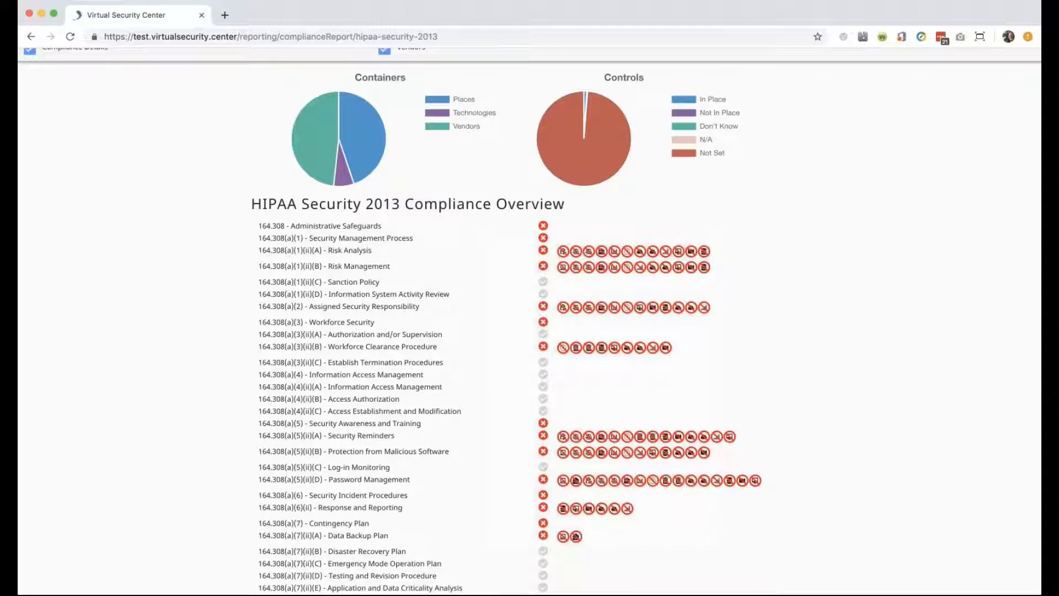
{"action": "scroll", "coordinate": [529, 320], "scroll_direction": "down", "scroll_amount": 1}
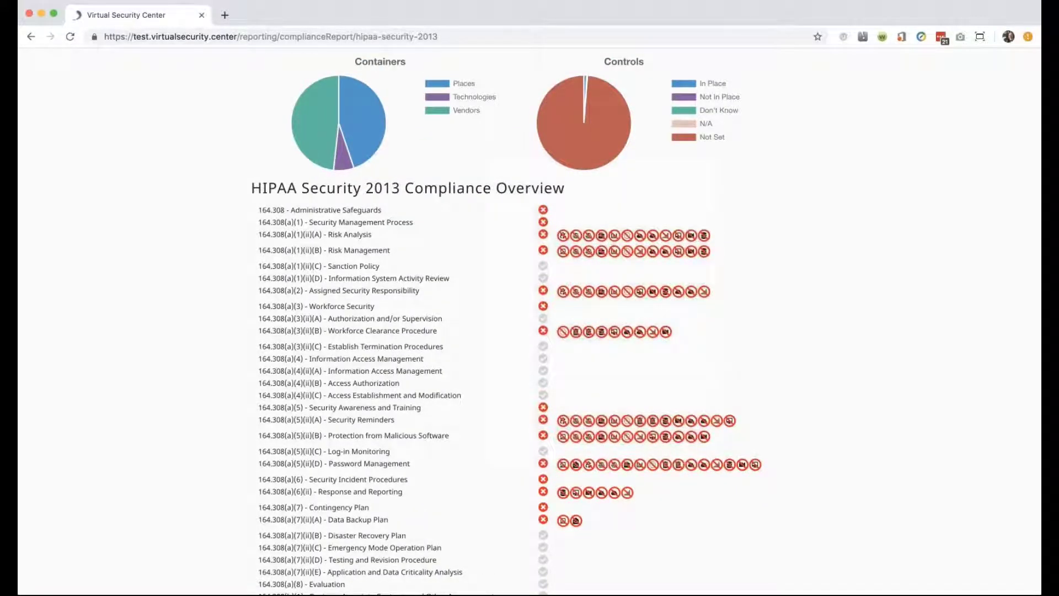
{"action": "scroll", "coordinate": [530, 320], "scroll_direction": "down", "scroll_amount": 6}
{"action": "scroll", "coordinate": [529, 320], "scroll_direction": "up", "scroll_amount": 10}
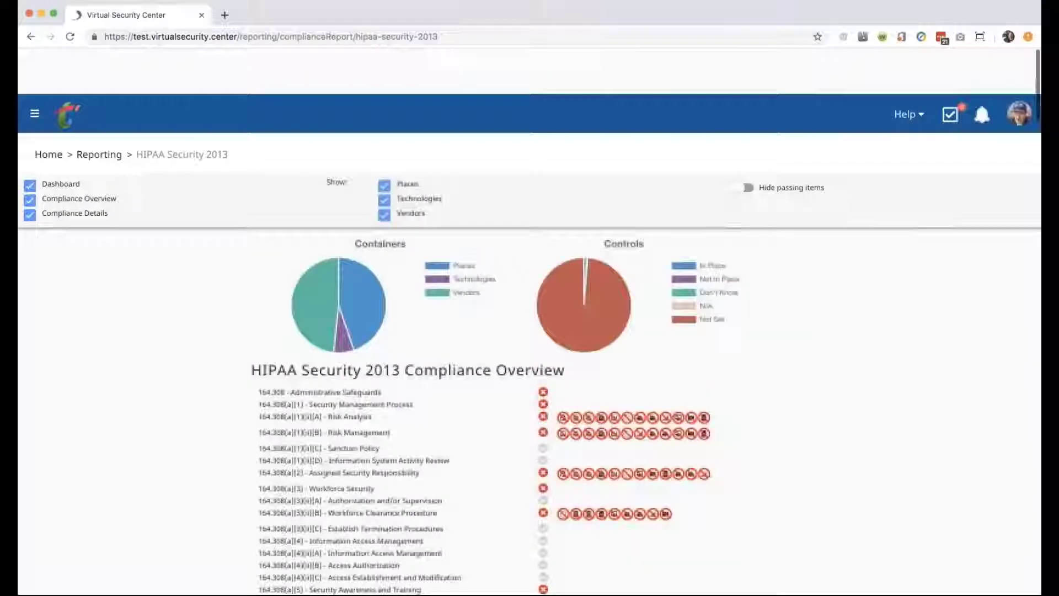
{"action": "scroll", "coordinate": [530, 320], "scroll_direction": "down", "scroll_amount": 3}
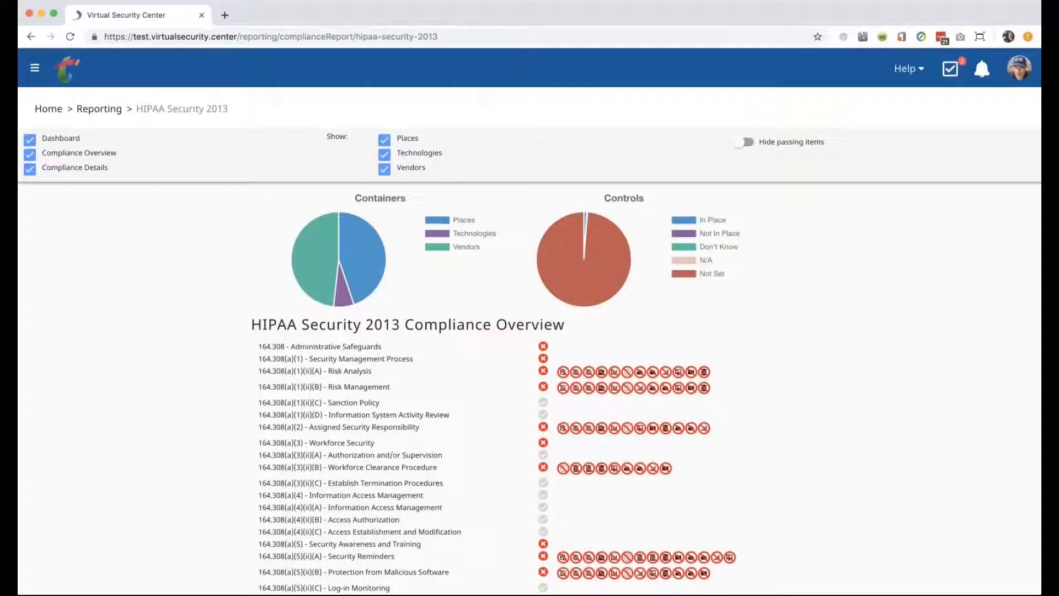